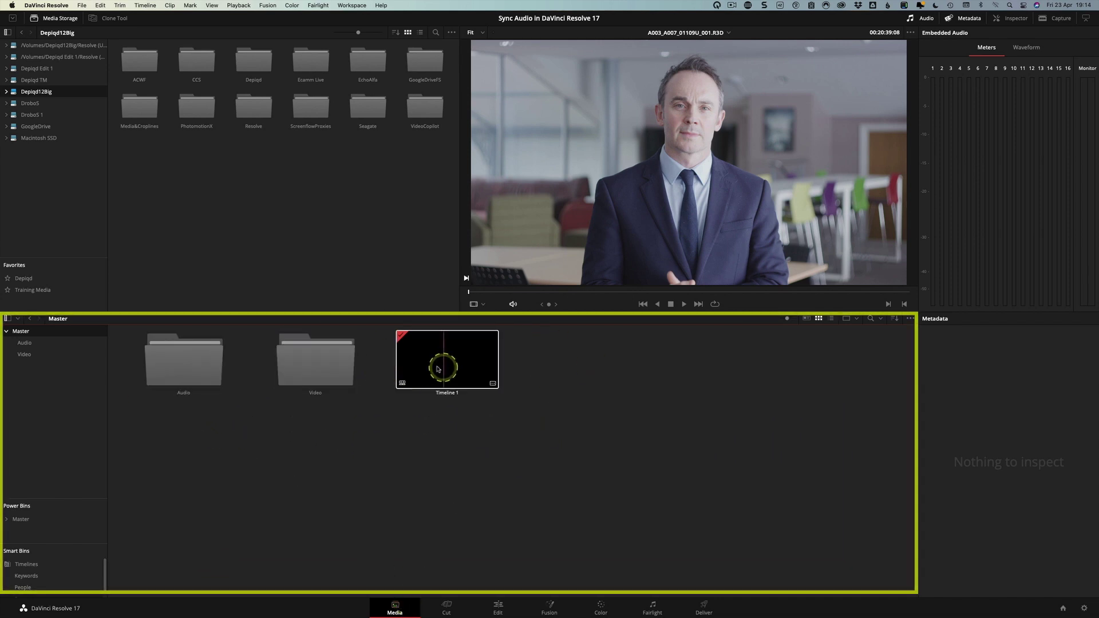
# Preview the A003_A006 camera clip from the Video bin.
pyautogui.doubleClick(175, 361)
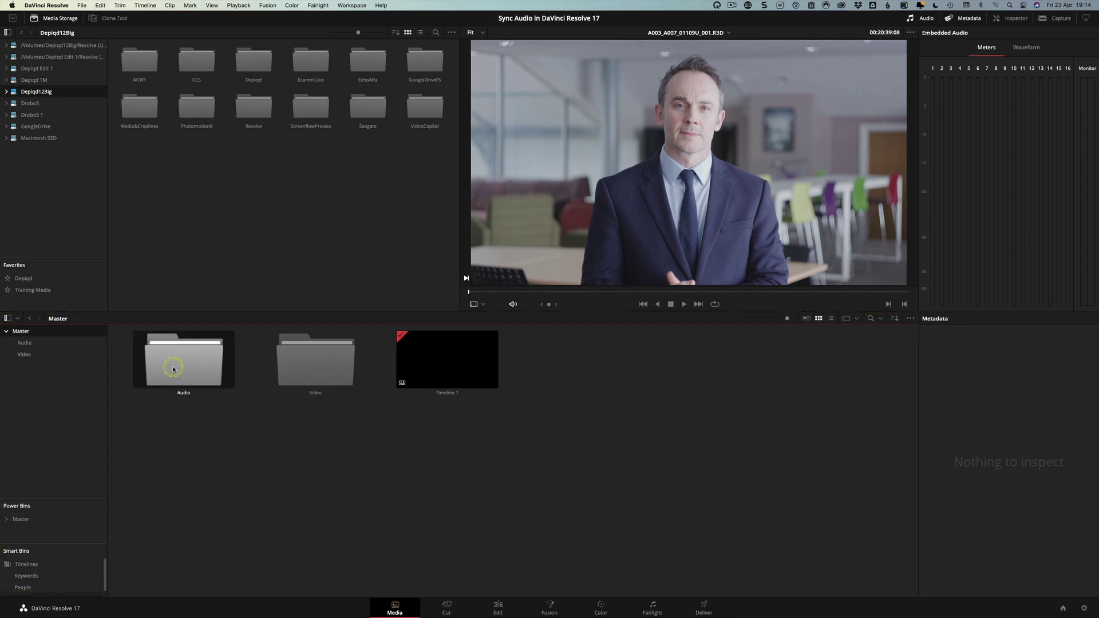
pyautogui.click(45, 354)
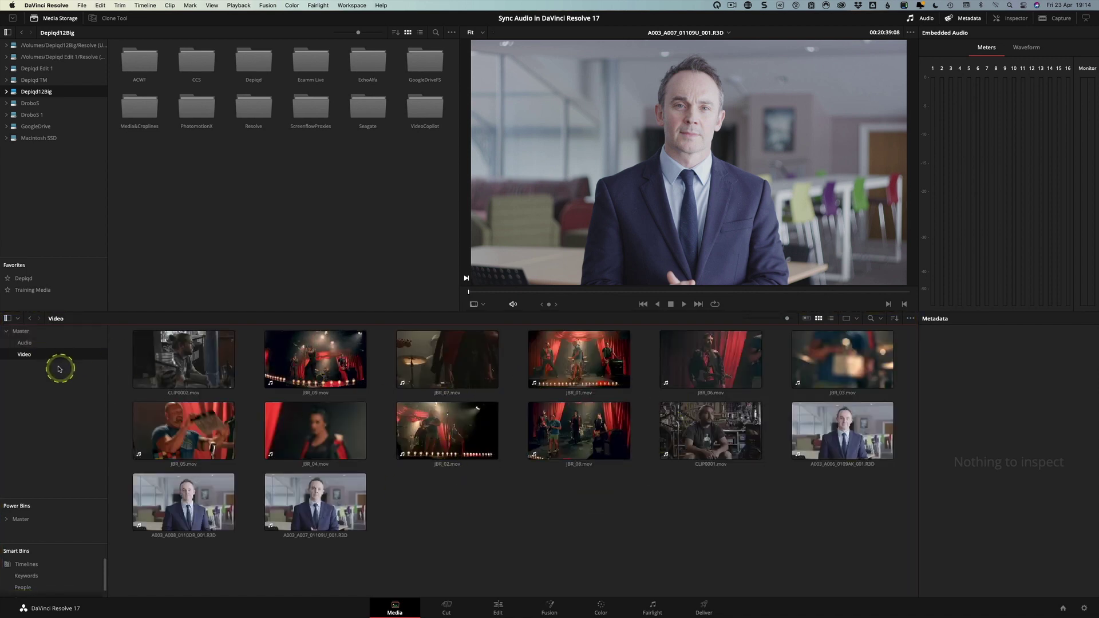
pyautogui.click(833, 442)
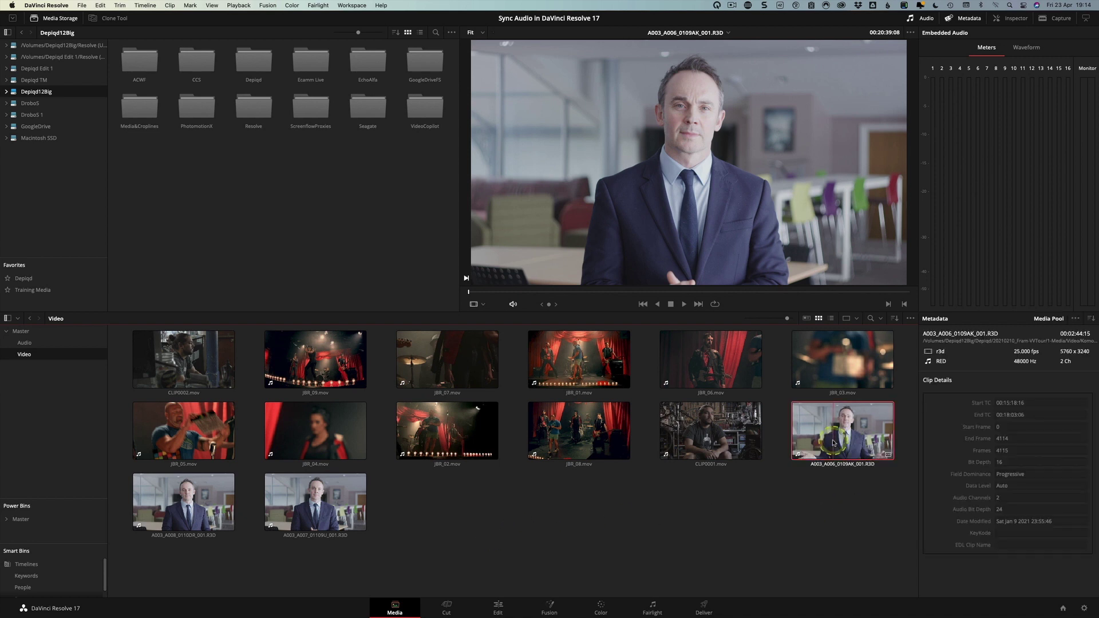
pyautogui.click(597, 295)
pyautogui.press('space')
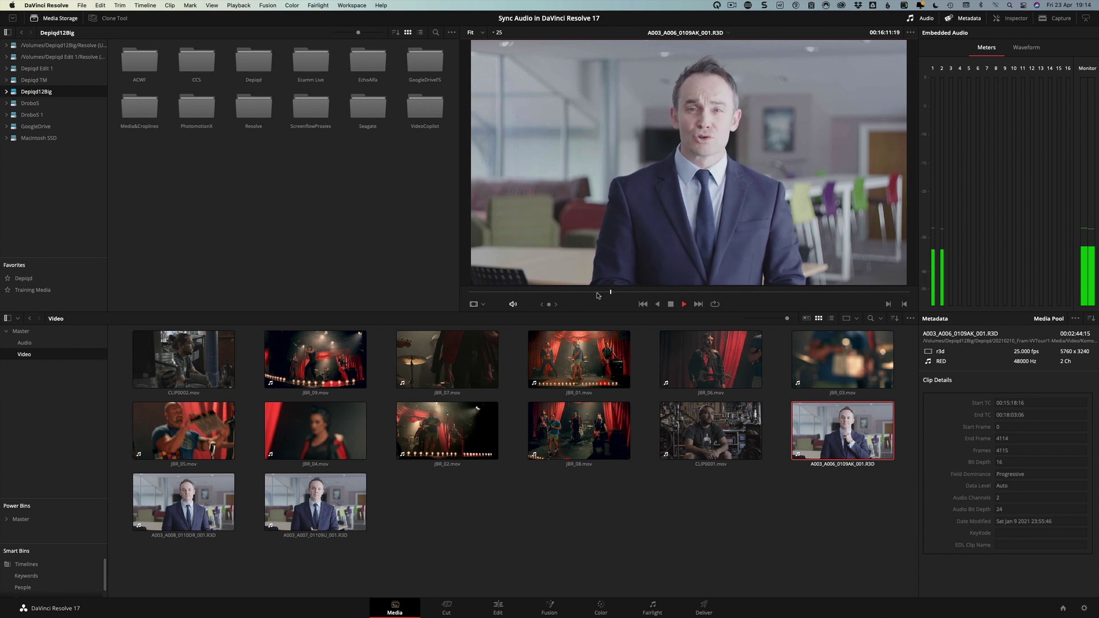
pyautogui.press('space')
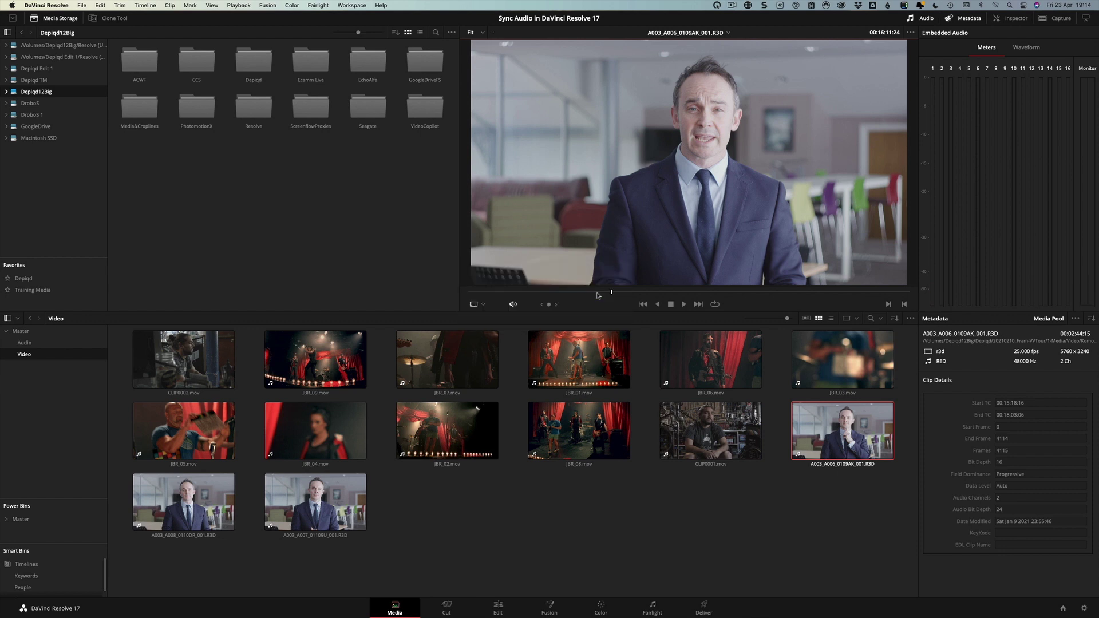
# Load and play 210212-002.wav from the Audio bin, stopping at 14:08:30:07.
pyautogui.click(44, 345)
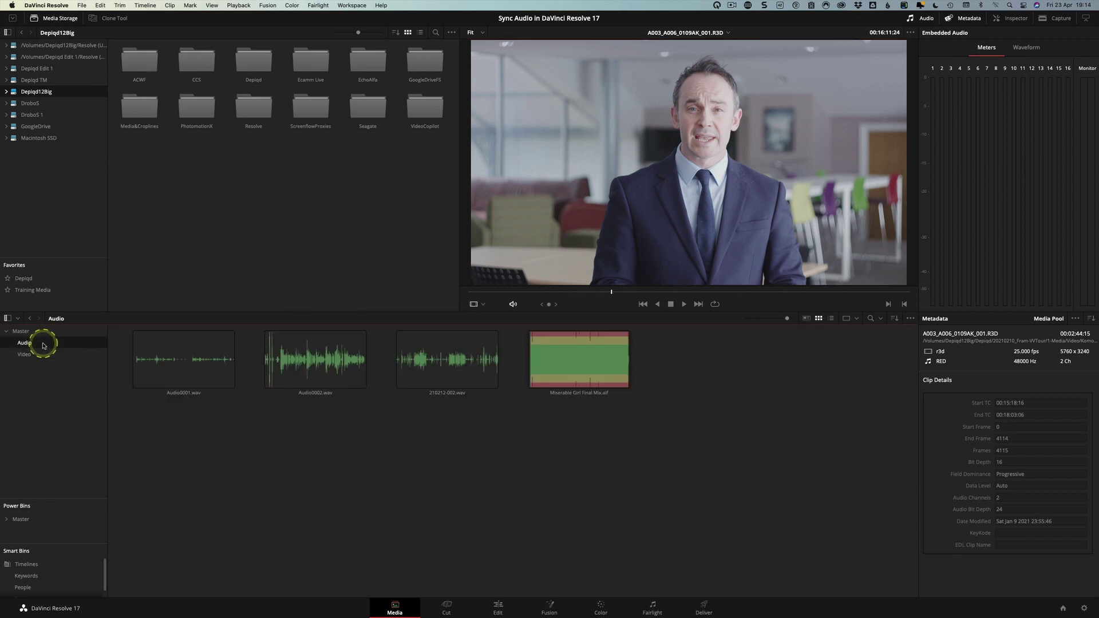
pyautogui.click(463, 393)
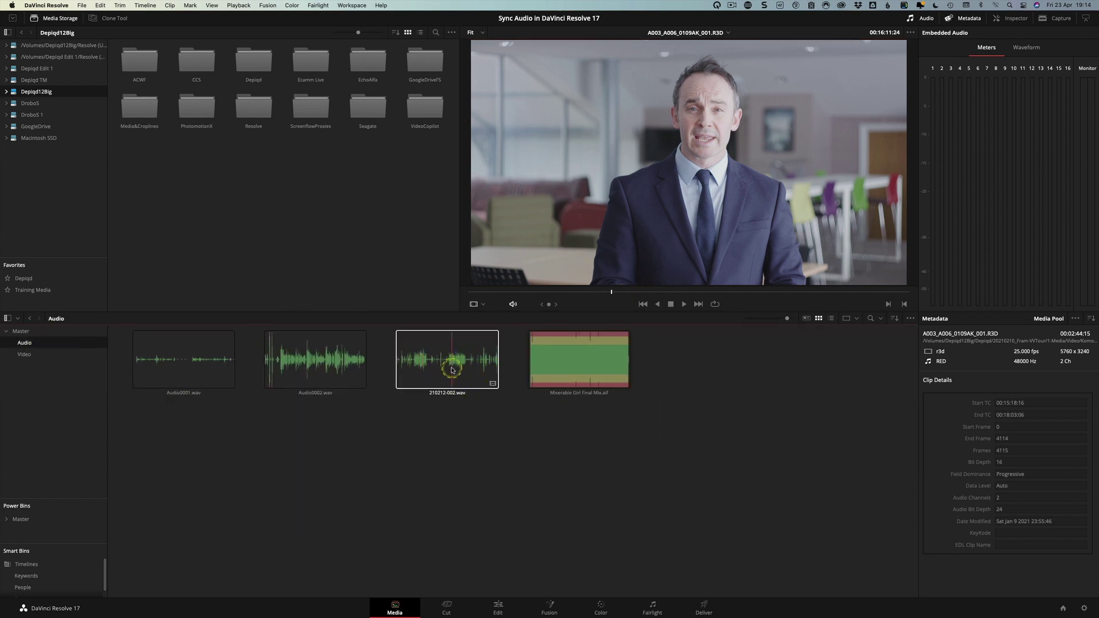
pyautogui.doubleClick(452, 370)
pyautogui.click(639, 176)
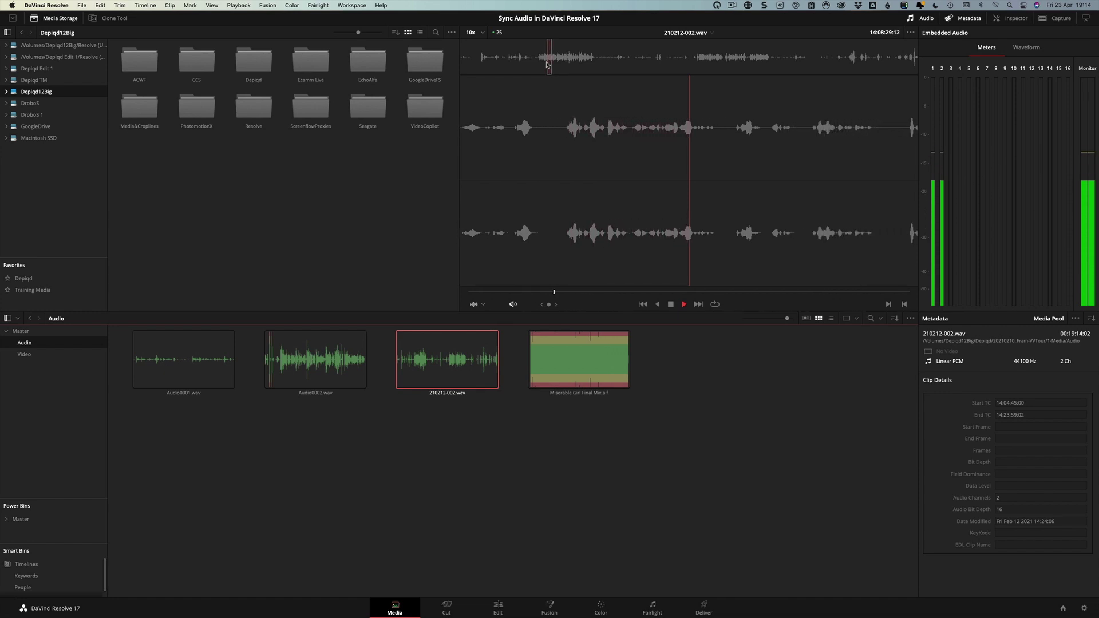
pyautogui.press('space')
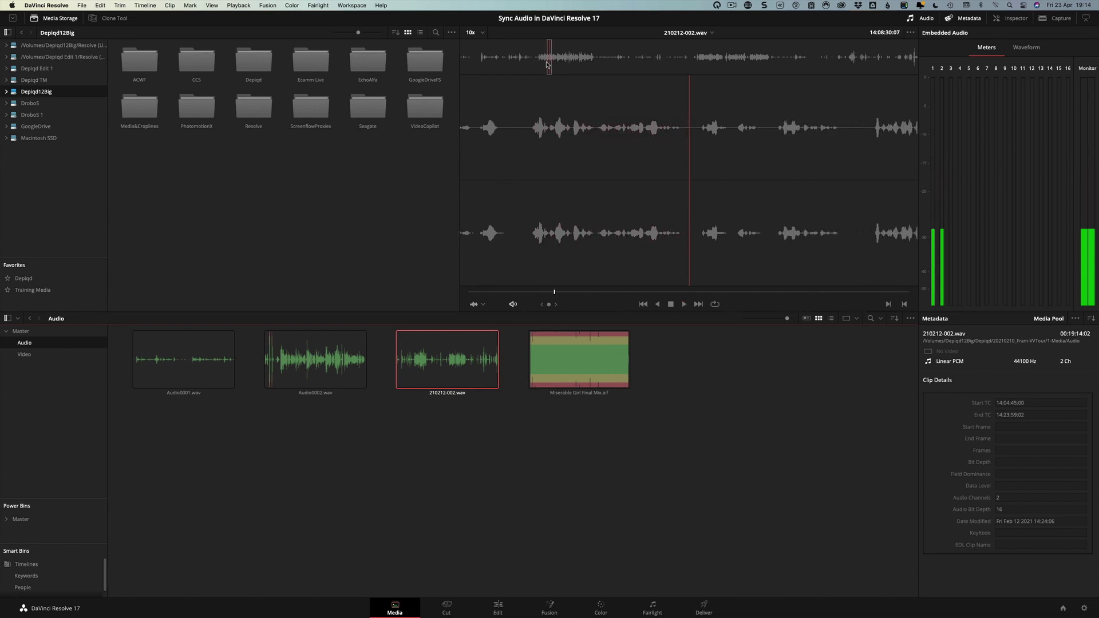
# Select the three A003 camera clips plus 210212-002.wav and open their Auto Sync Audio menu.
pyautogui.keyDown('super'); pyautogui.click(43, 358); pyautogui.keyUp('super')
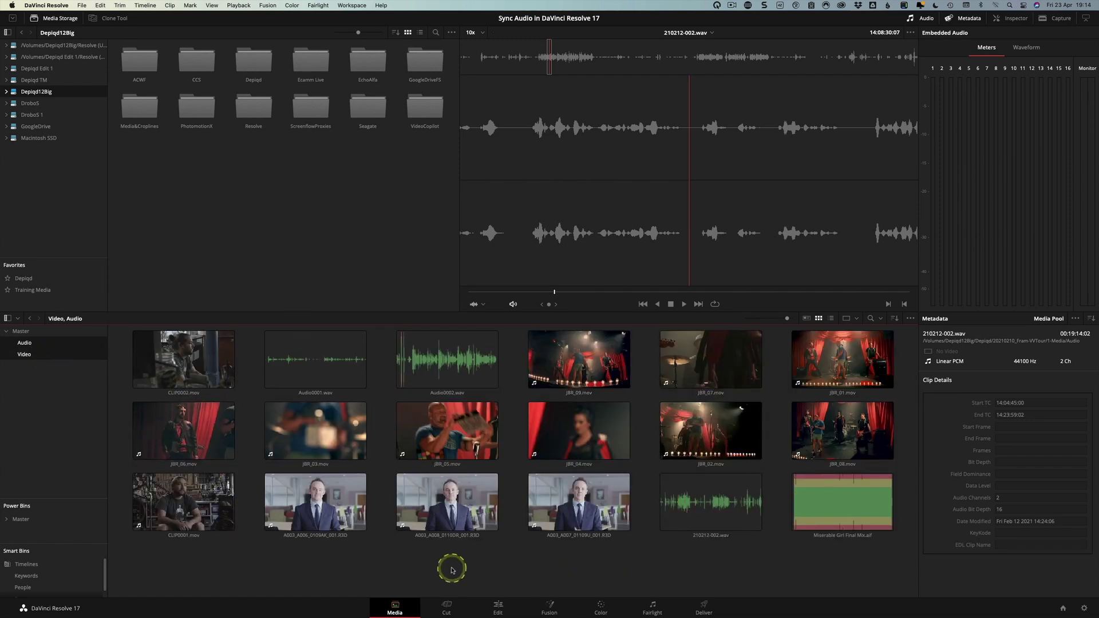
pyautogui.click(325, 571)
pyautogui.moveTo(335, 529); pyautogui.dragTo(735, 497)
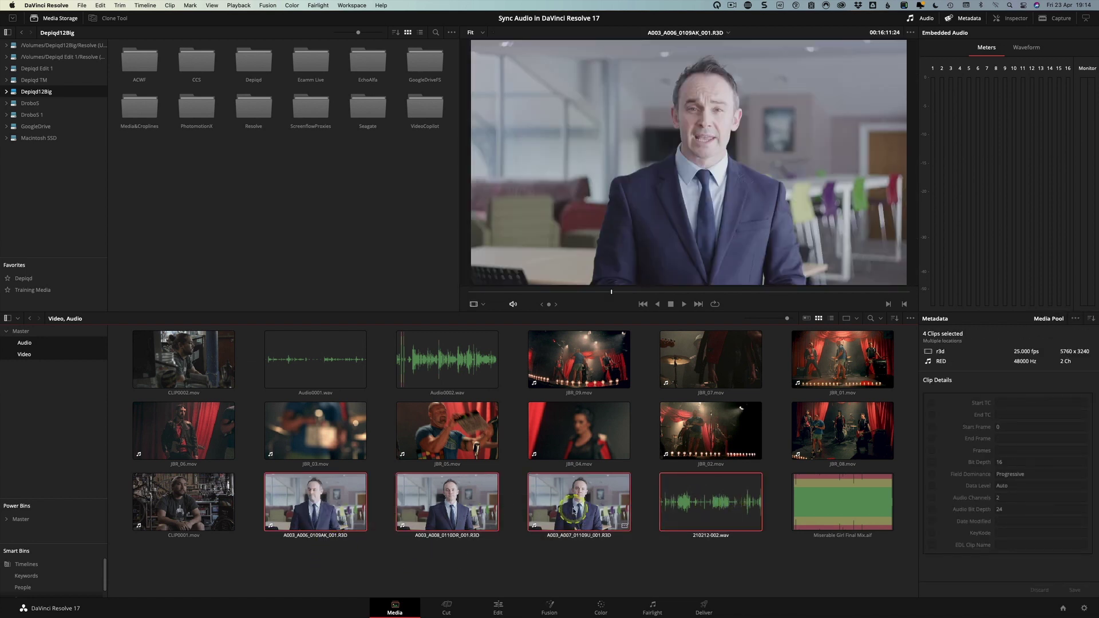
pyautogui.rightClick(686, 504)
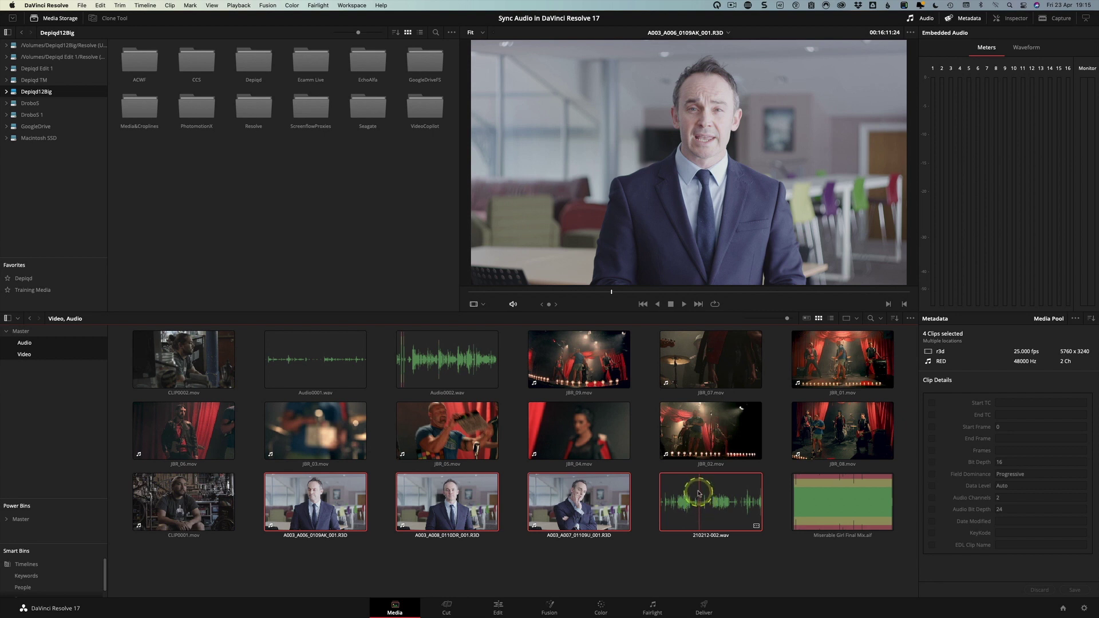
pyautogui.rightClick(697, 483)
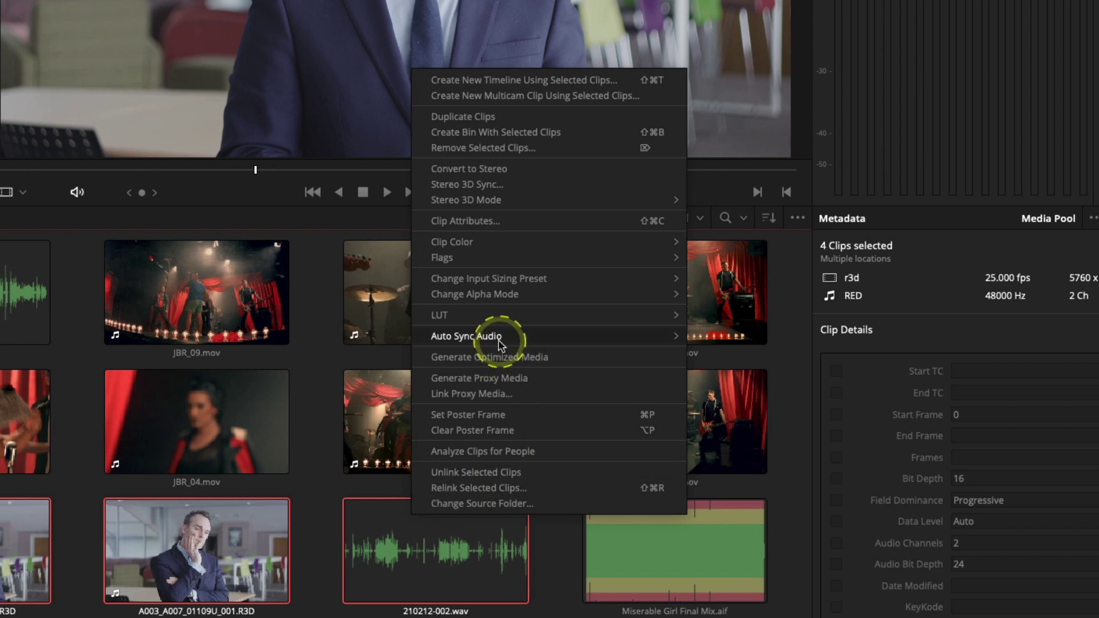
pyautogui.moveTo(500, 343)
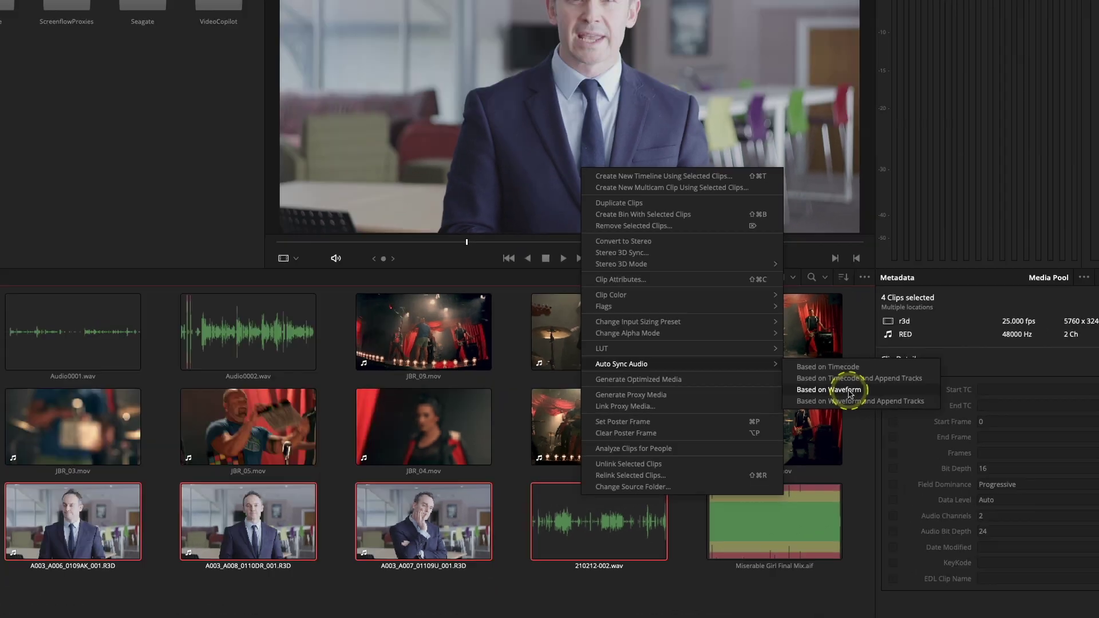
# Sync the four clips based on waveform, then play A003_A006 to hear the new audio.
pyautogui.click(766, 371)
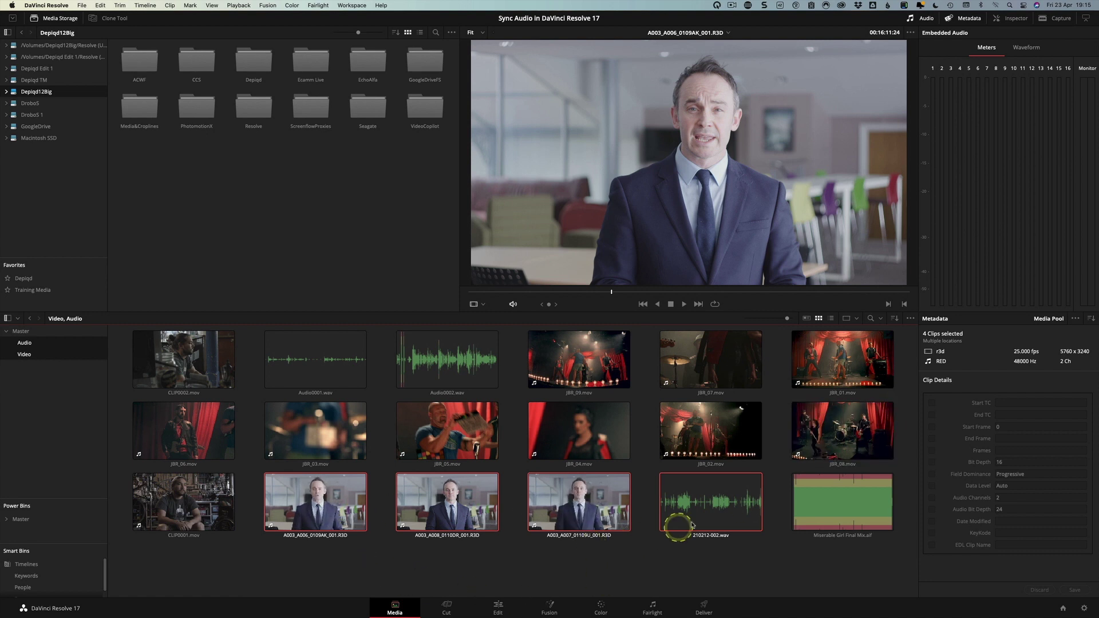
pyautogui.click(424, 557)
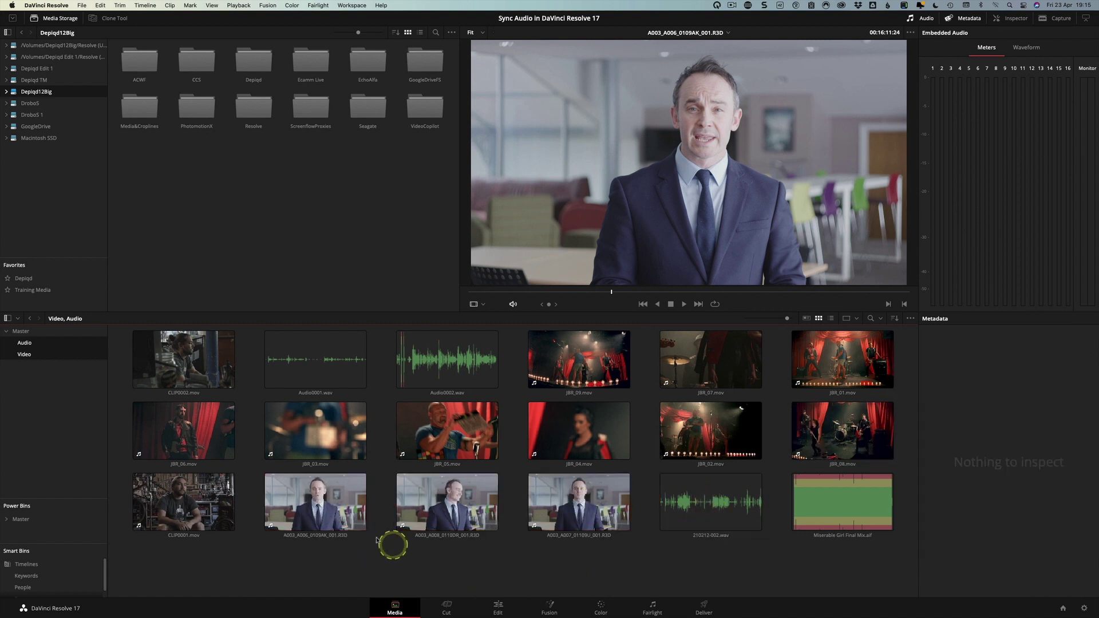
pyautogui.click(322, 504)
pyautogui.click(613, 297)
pyautogui.press('space')
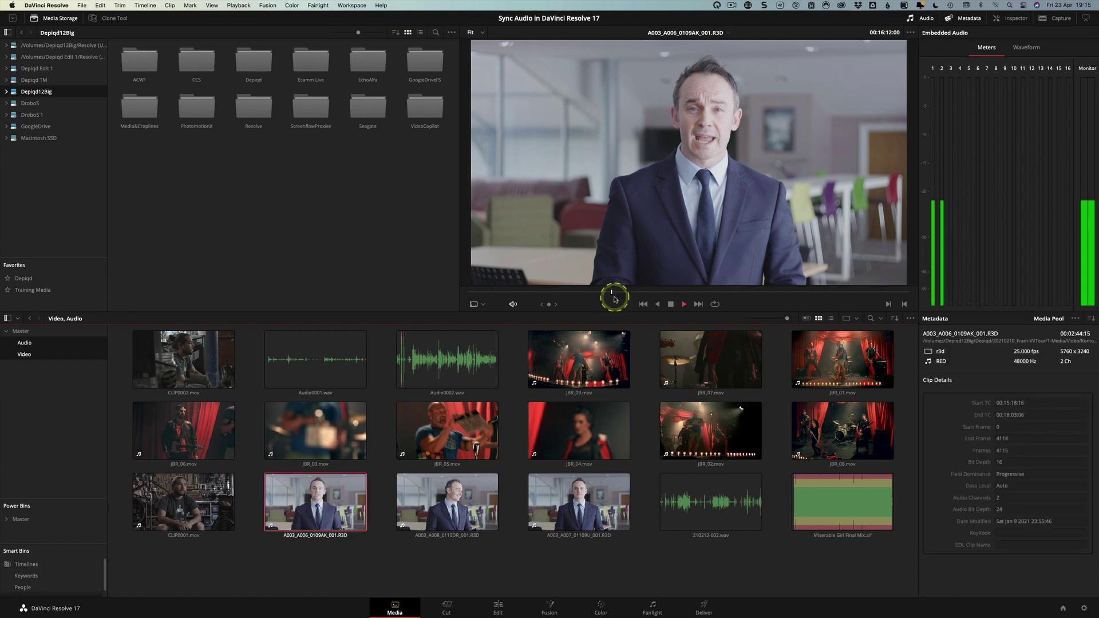
pyautogui.press('space')
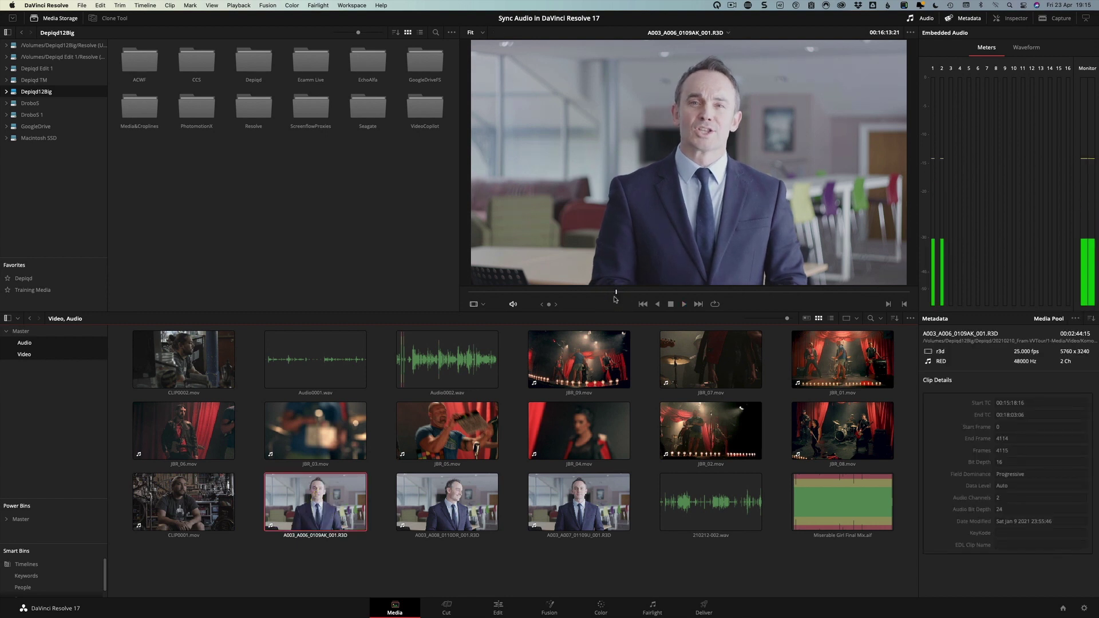
# Overlay the full-clip audio waveform on the viewer and replay A006.
pyautogui.click(910, 34)
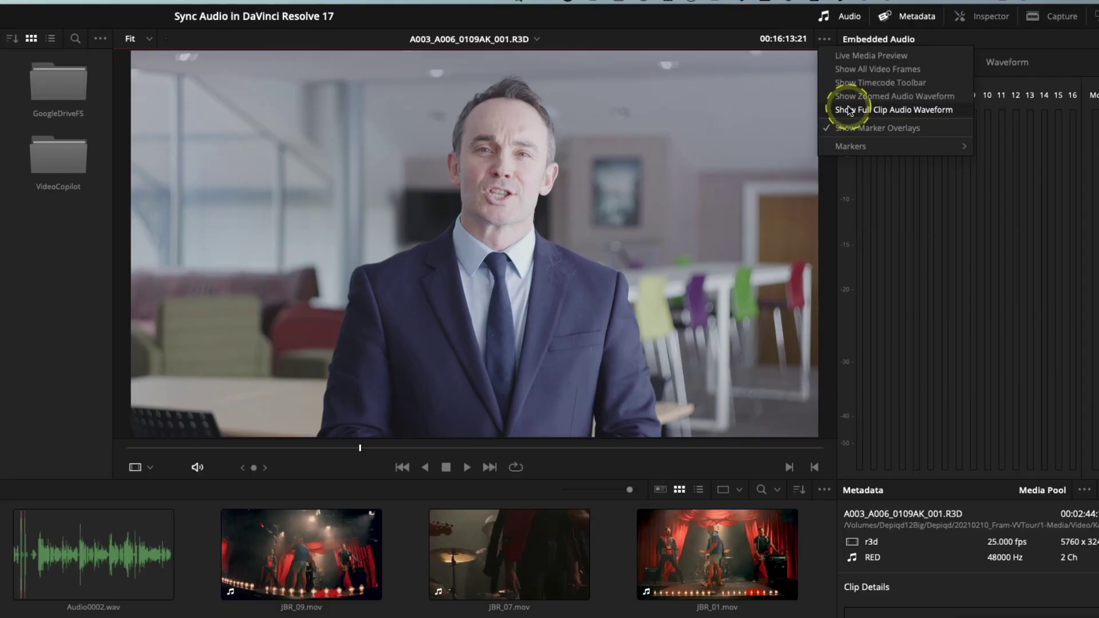
pyautogui.click(927, 66)
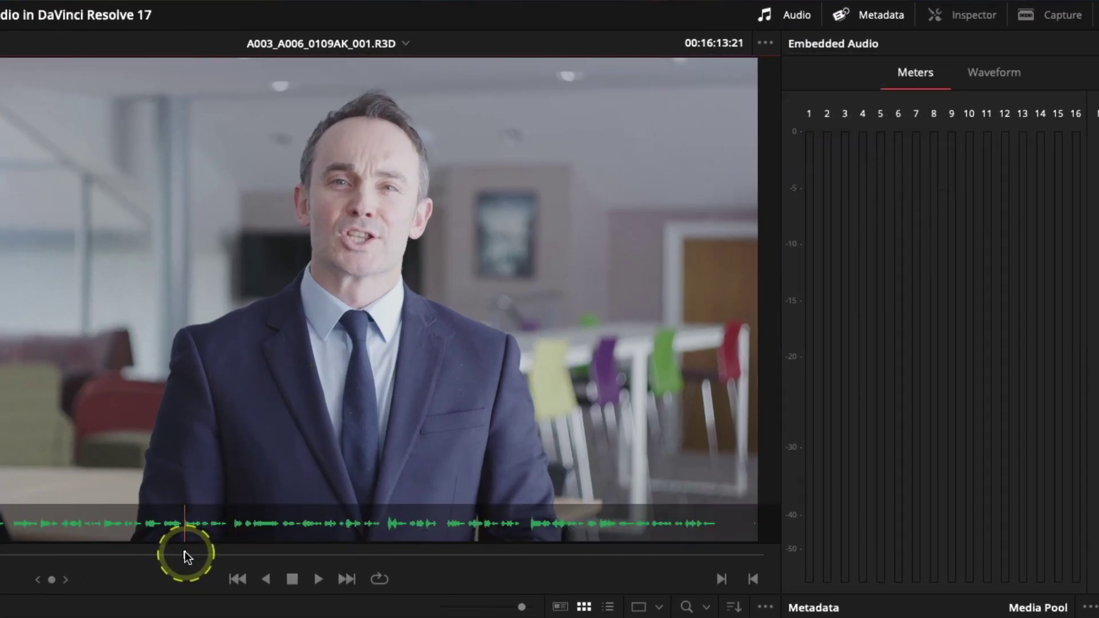
pyautogui.press('space')
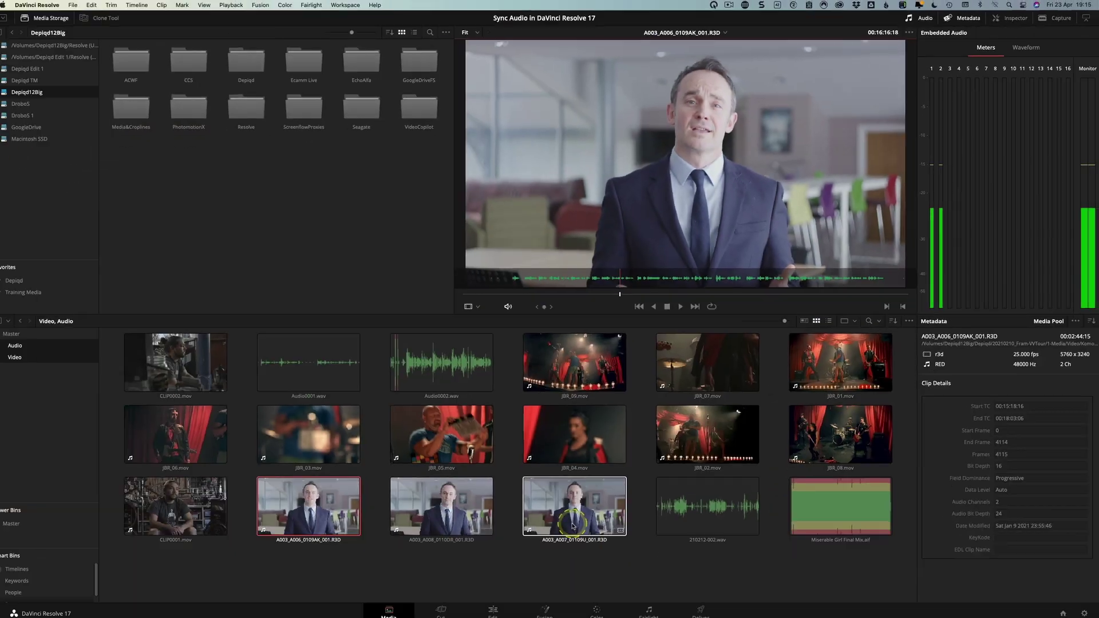
# Play the A003_A007 clip to check its synced audio.
pyautogui.click(578, 521)
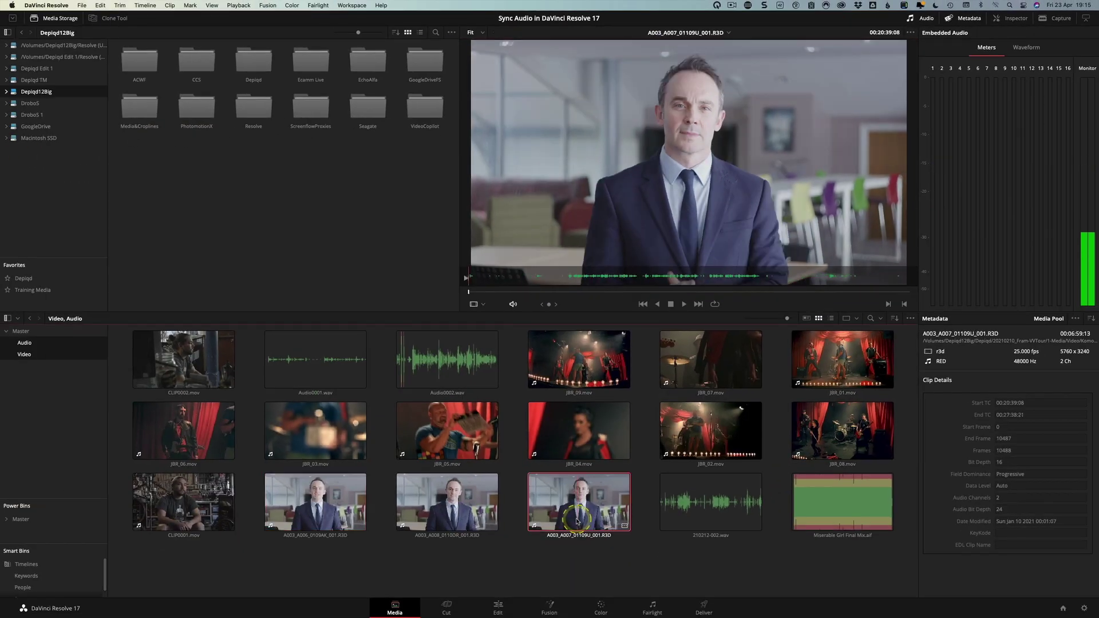
pyautogui.click(610, 292)
pyautogui.press('space')
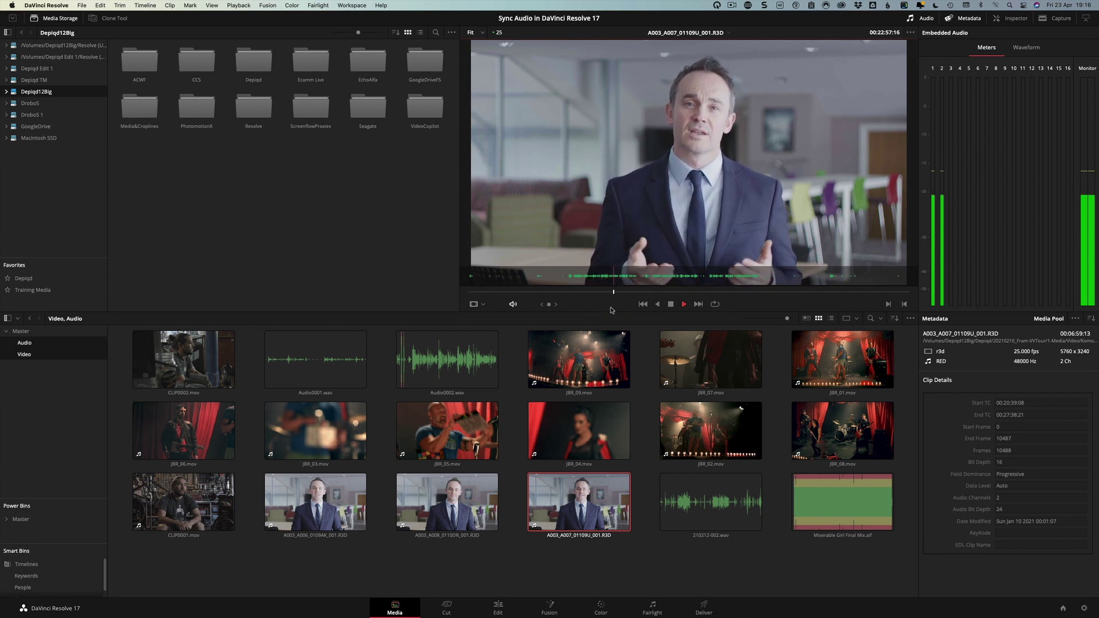
pyautogui.press('space')
# Reselect A003_A006 and view its metadata: 48000 Hz, 2 channels, 25 fps.
pyautogui.click(527, 559)
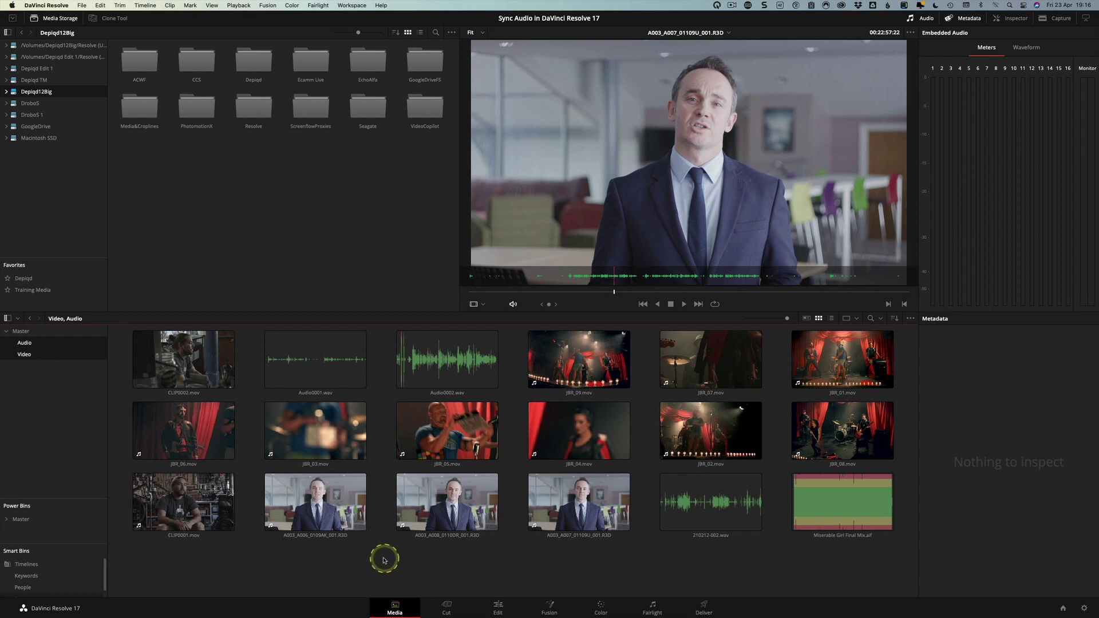
pyautogui.click(321, 507)
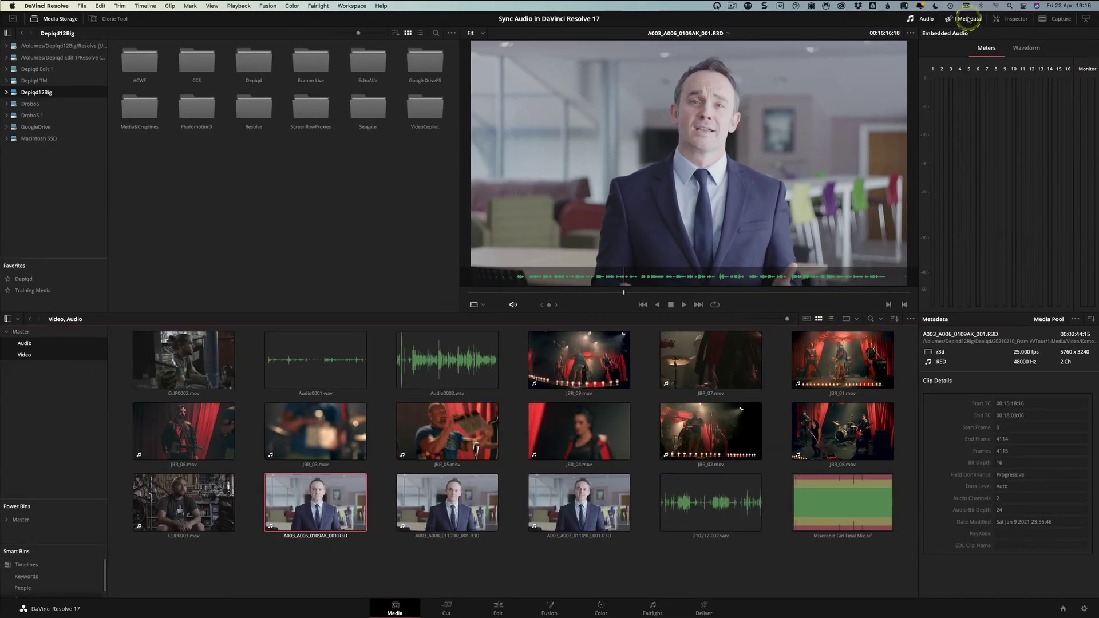
pyautogui.click(969, 19)
pyautogui.click(967, 20)
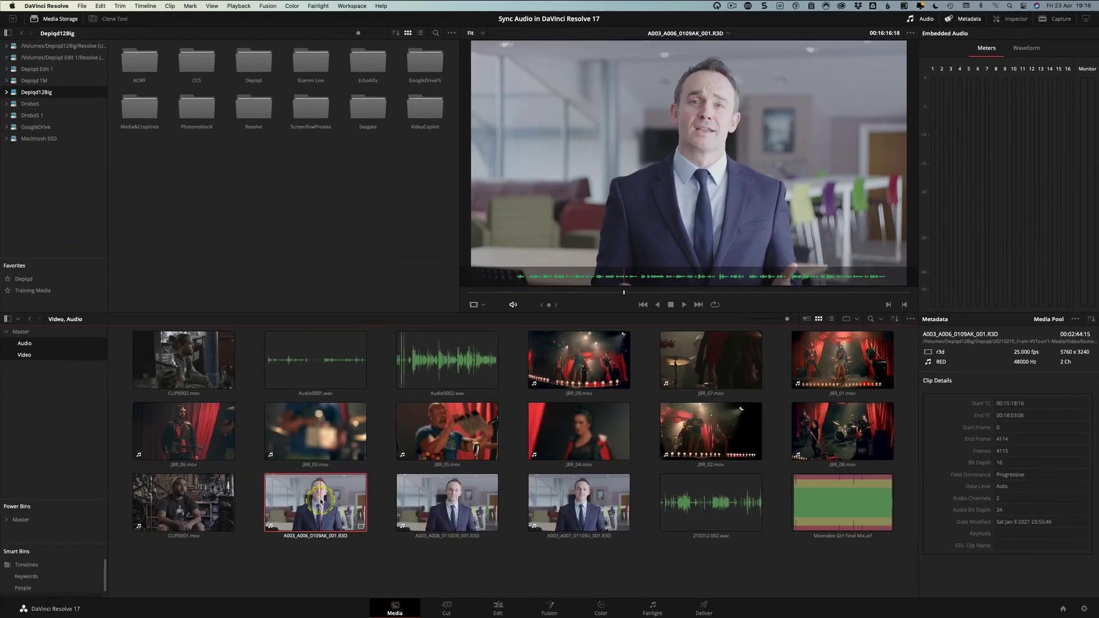
# Switch A006's audio to Embedded Channels 1 and 2 and play it to hear the camera sound.
pyautogui.rightClick(415, 458)
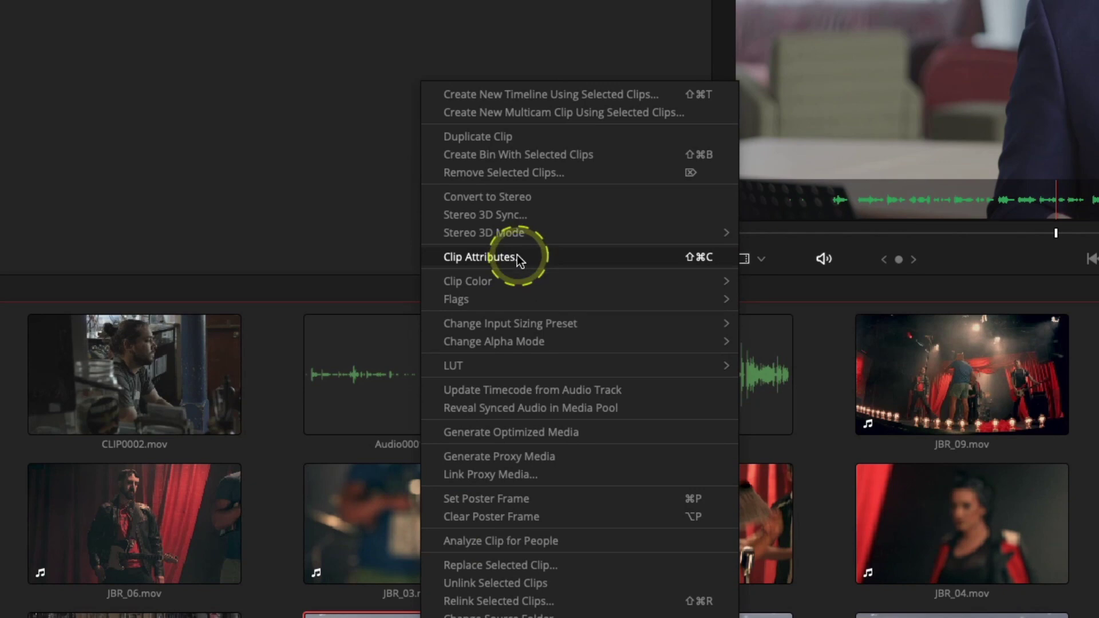
pyautogui.click(517, 256)
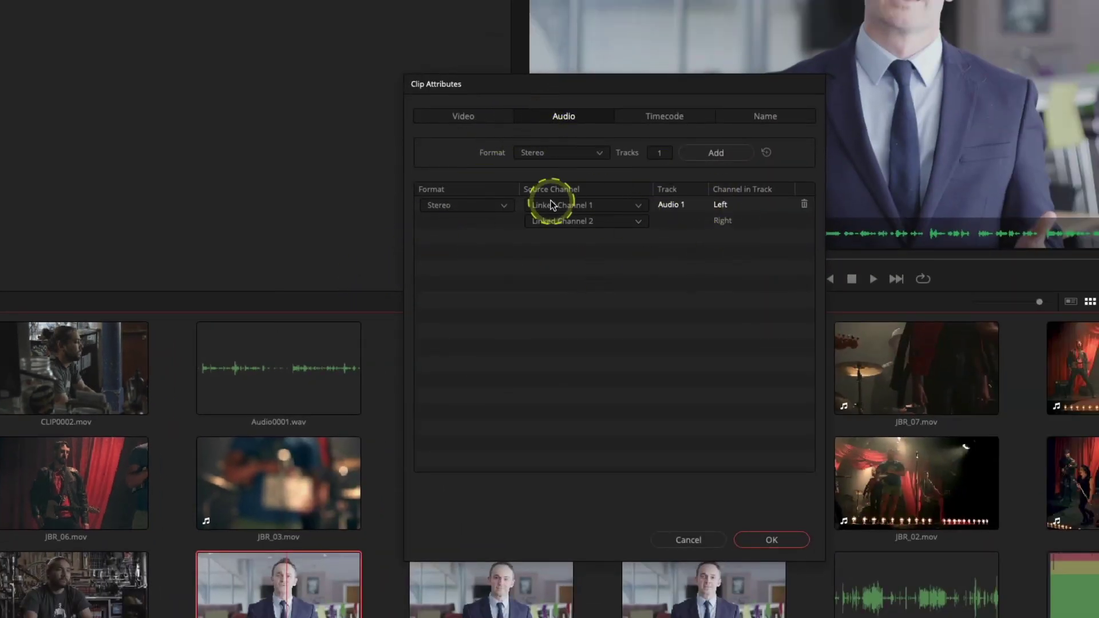
pyautogui.click(644, 208)
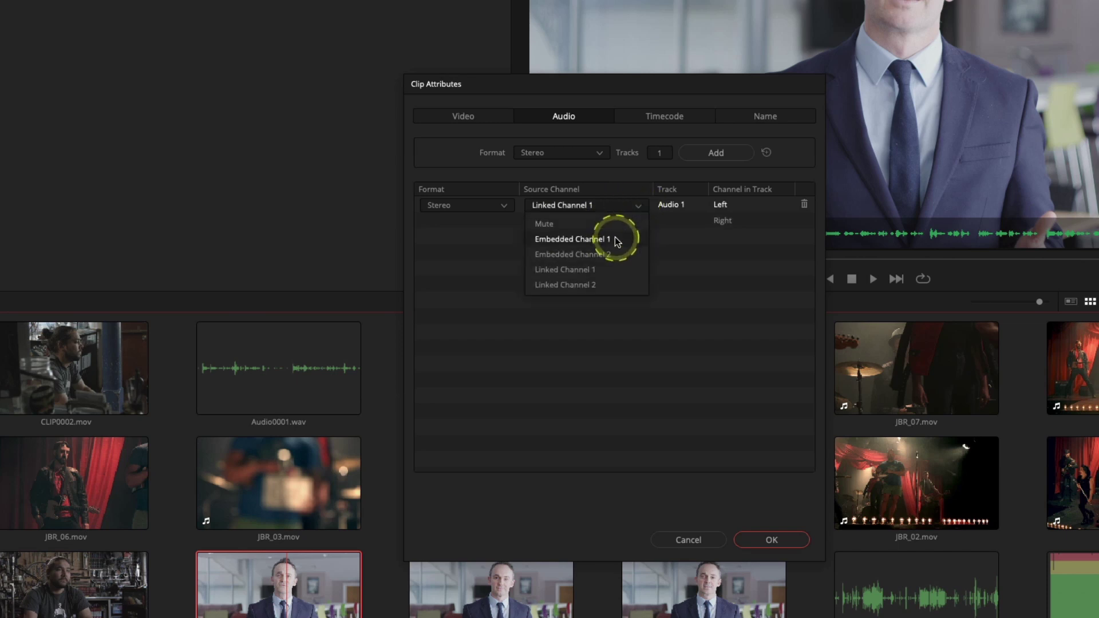
pyautogui.click(617, 240)
pyautogui.click(639, 220)
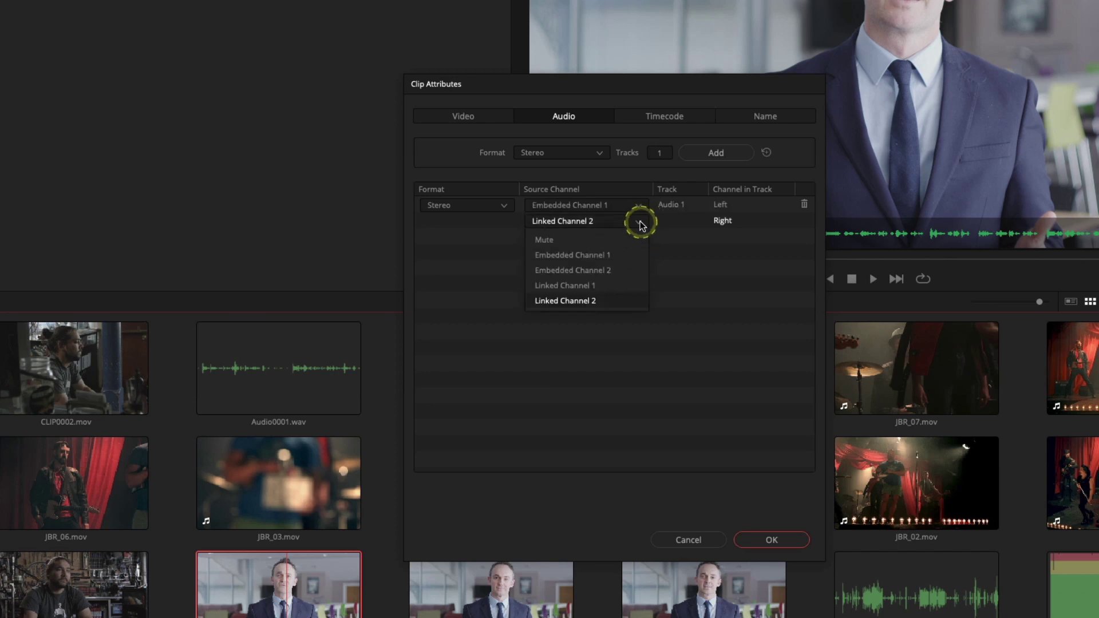
pyautogui.click(605, 273)
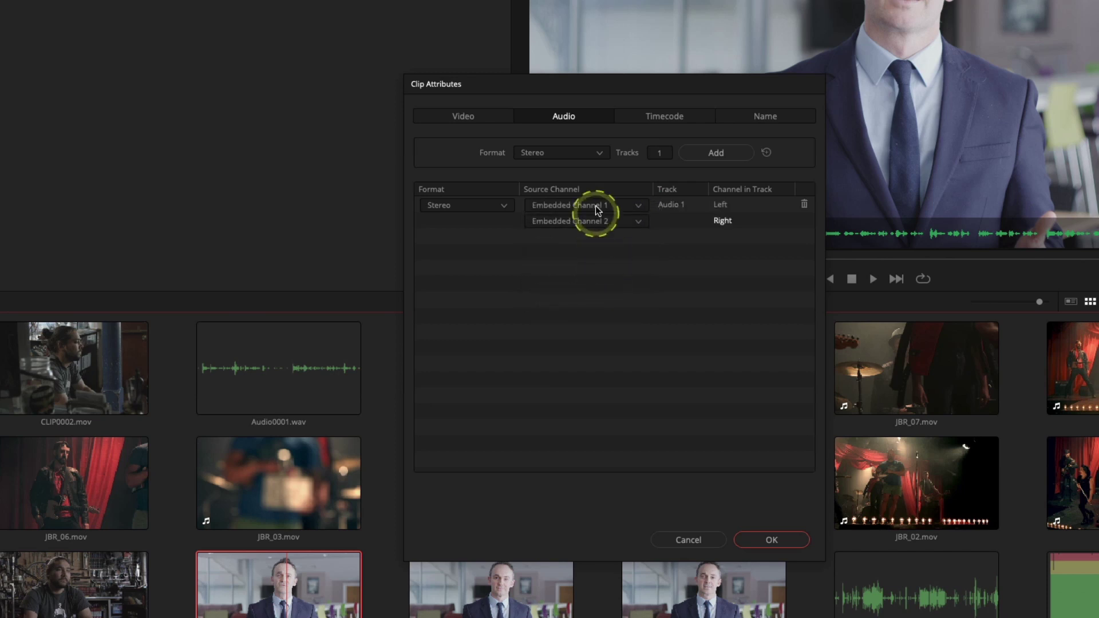
pyautogui.click(763, 538)
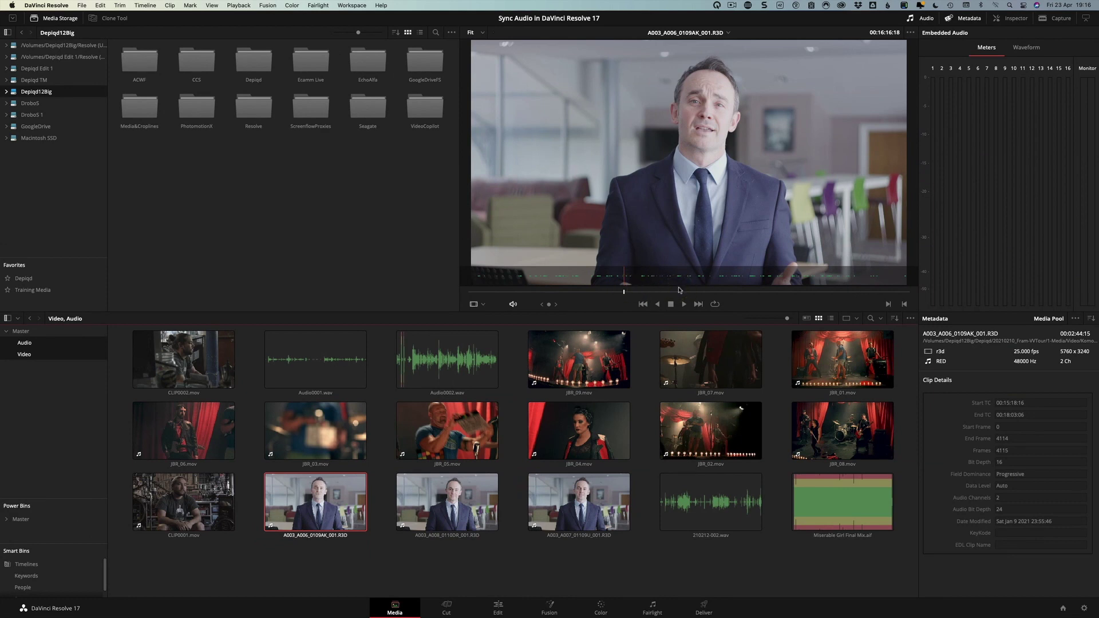
pyautogui.press('space')
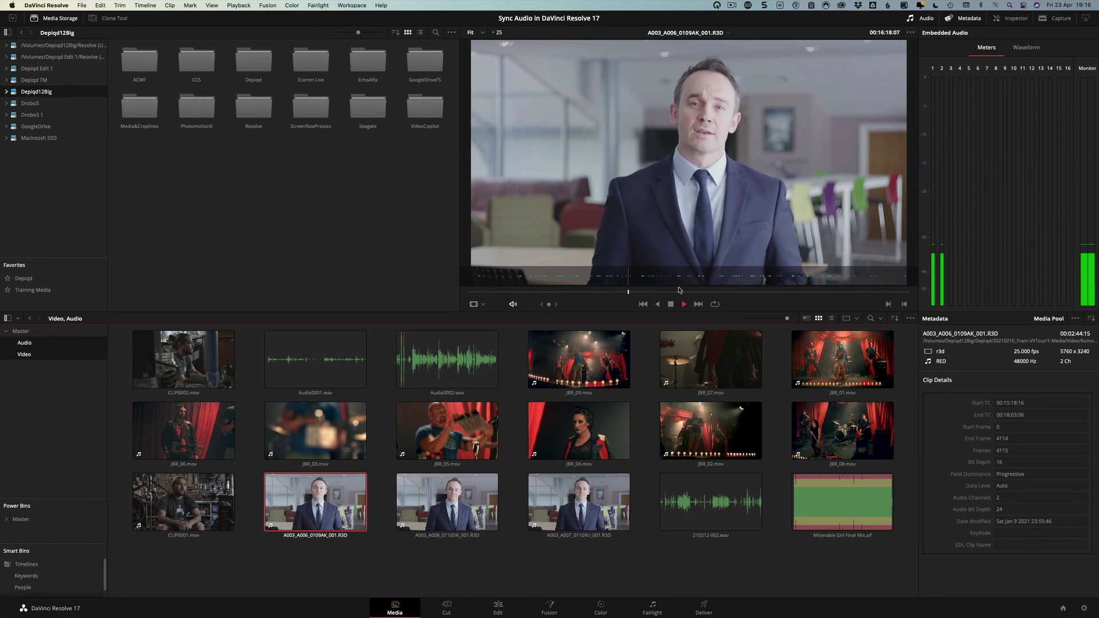
pyautogui.press('space')
# Route A006's audio back to Linked Channels 1 and 2.
pyautogui.rightClick(340, 505)
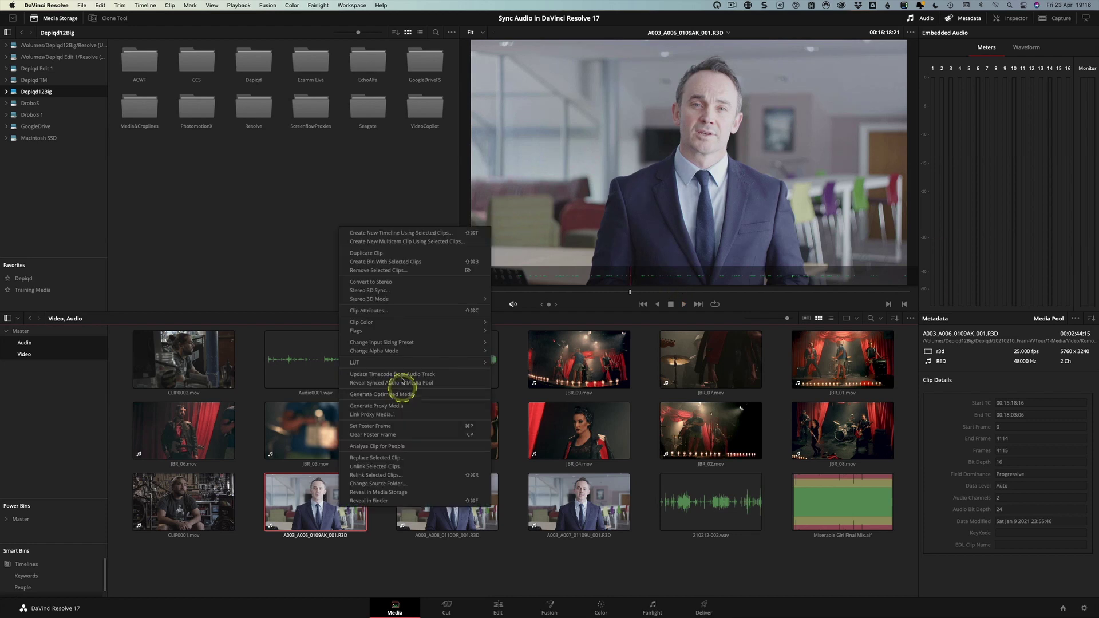
pyautogui.click(388, 311)
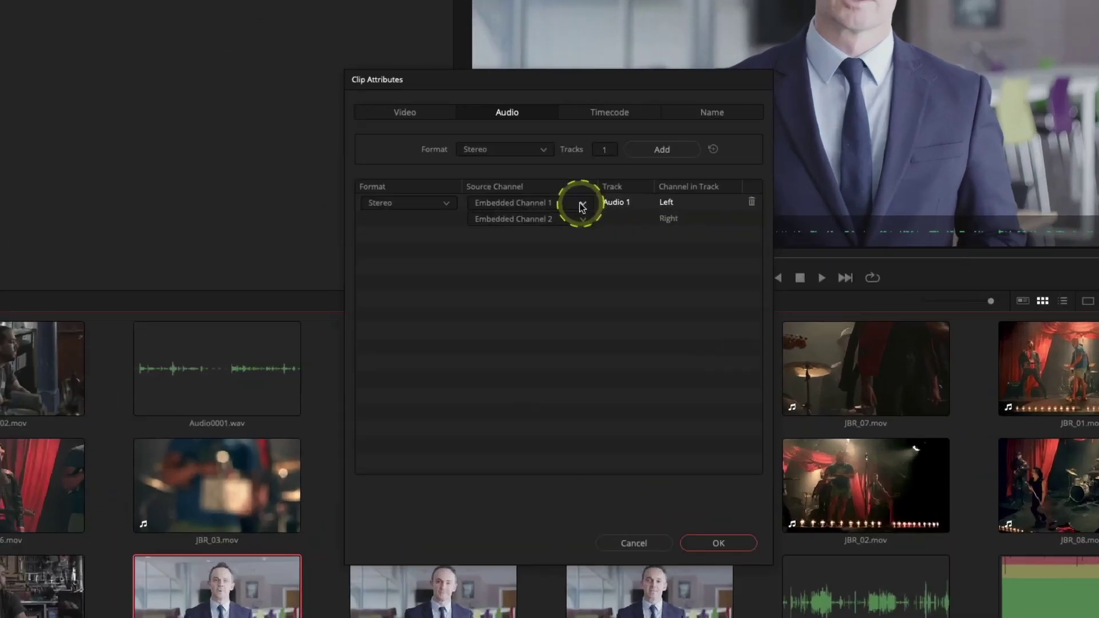
pyautogui.click(535, 259)
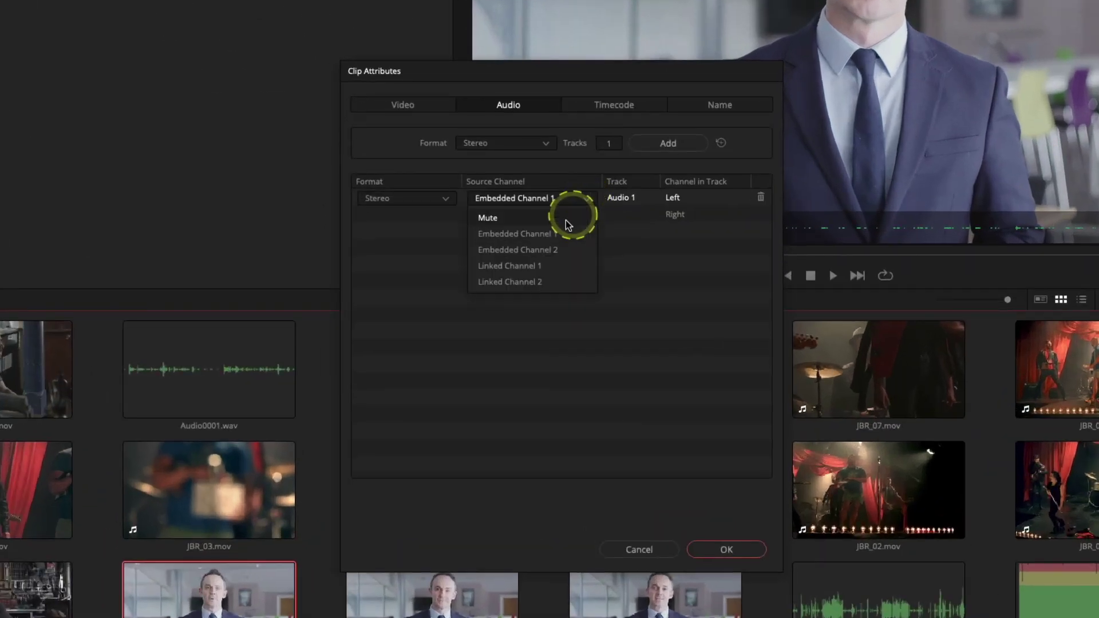
pyautogui.click(541, 267)
pyautogui.click(579, 215)
pyautogui.click(517, 299)
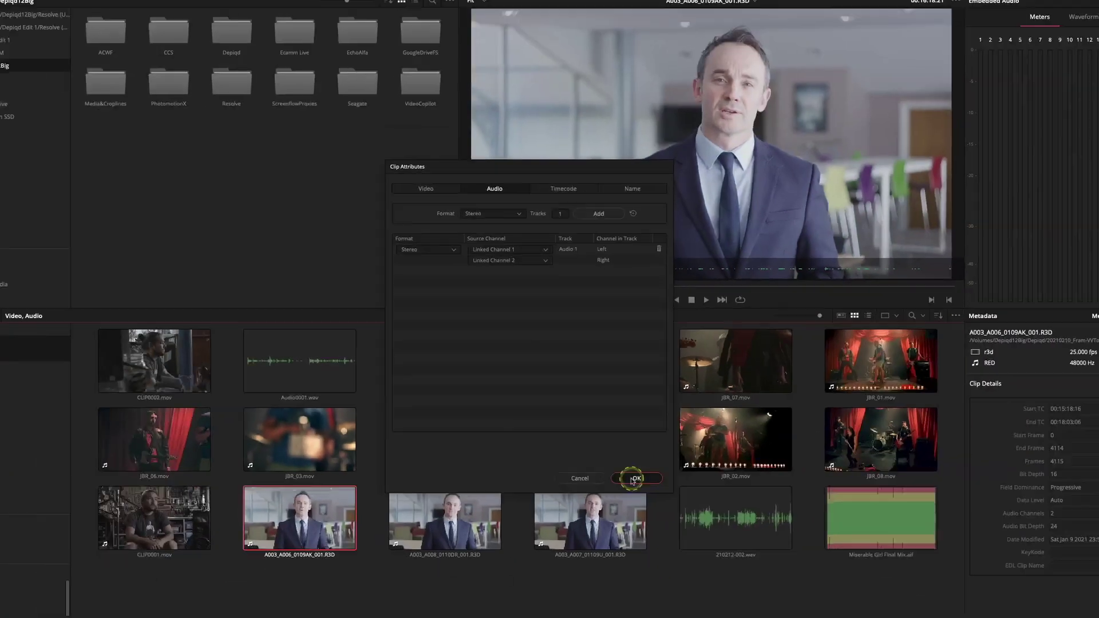
pyautogui.click(634, 479)
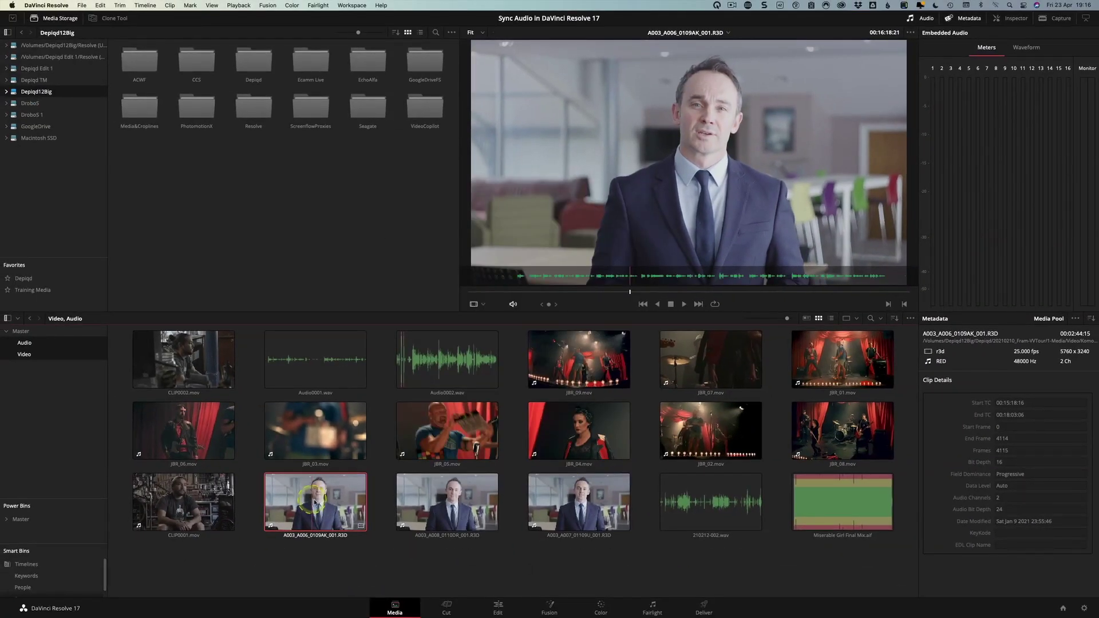
pyautogui.click(566, 503)
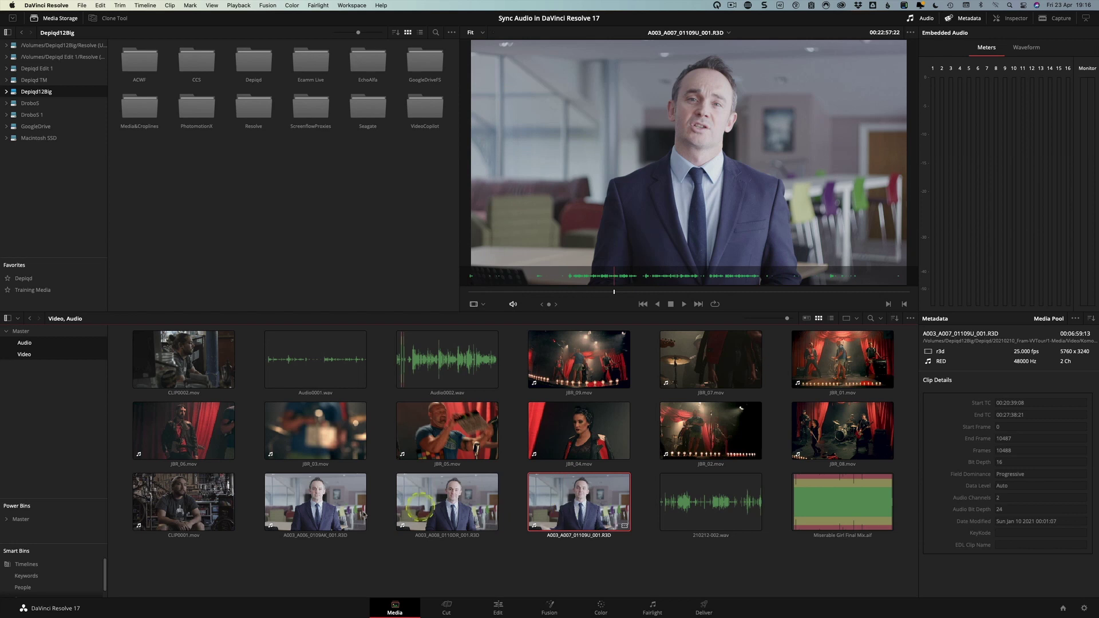
pyautogui.click(445, 571)
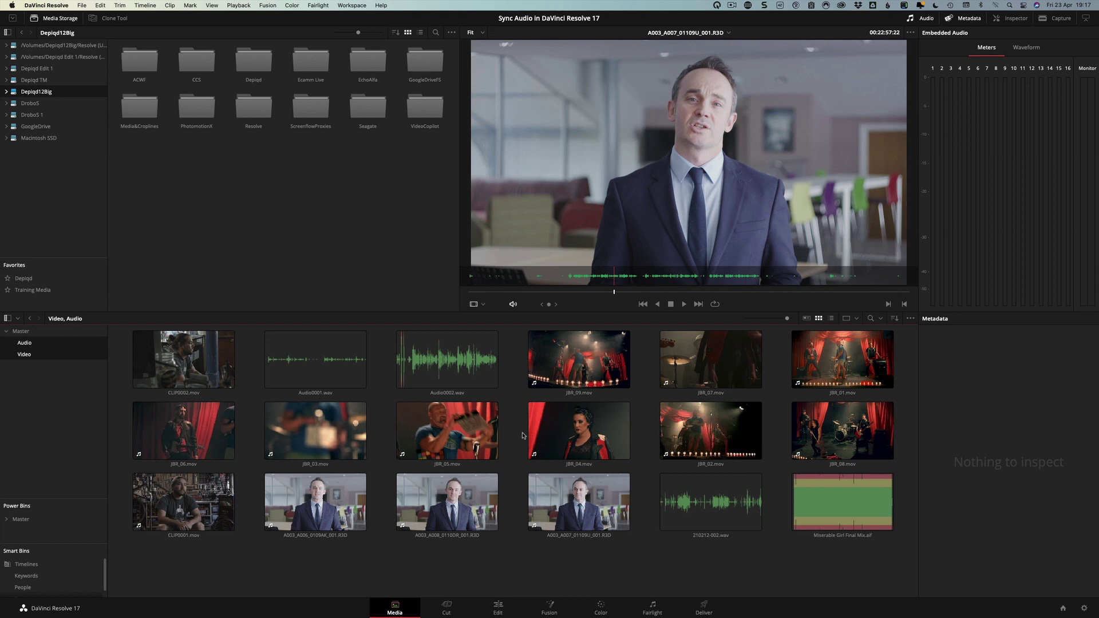
# Play CLIP0001.mov to hear its audio, then skim through Audio0001.wav.
pyautogui.click(228, 478)
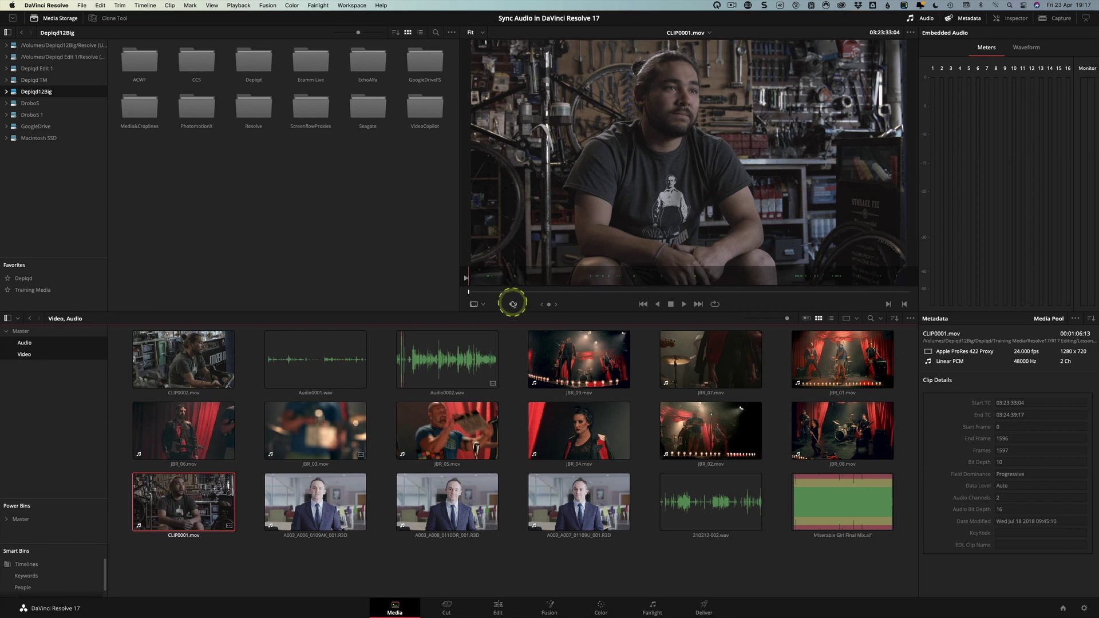
pyautogui.moveTo(505, 293); pyautogui.dragTo(595, 294)
pyautogui.press('space')
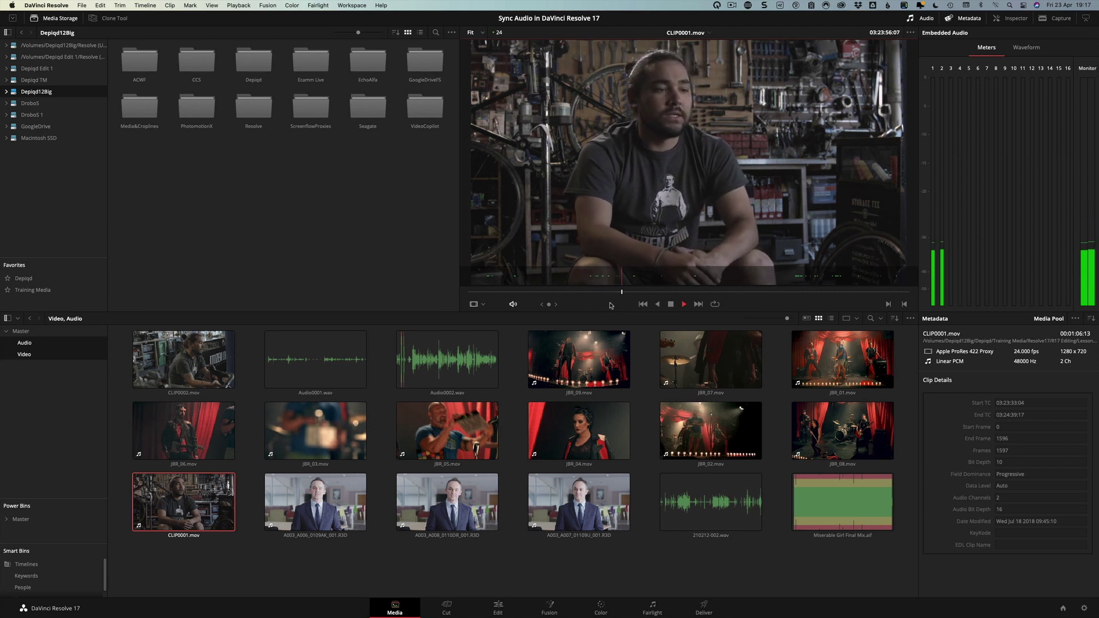
pyautogui.press('space')
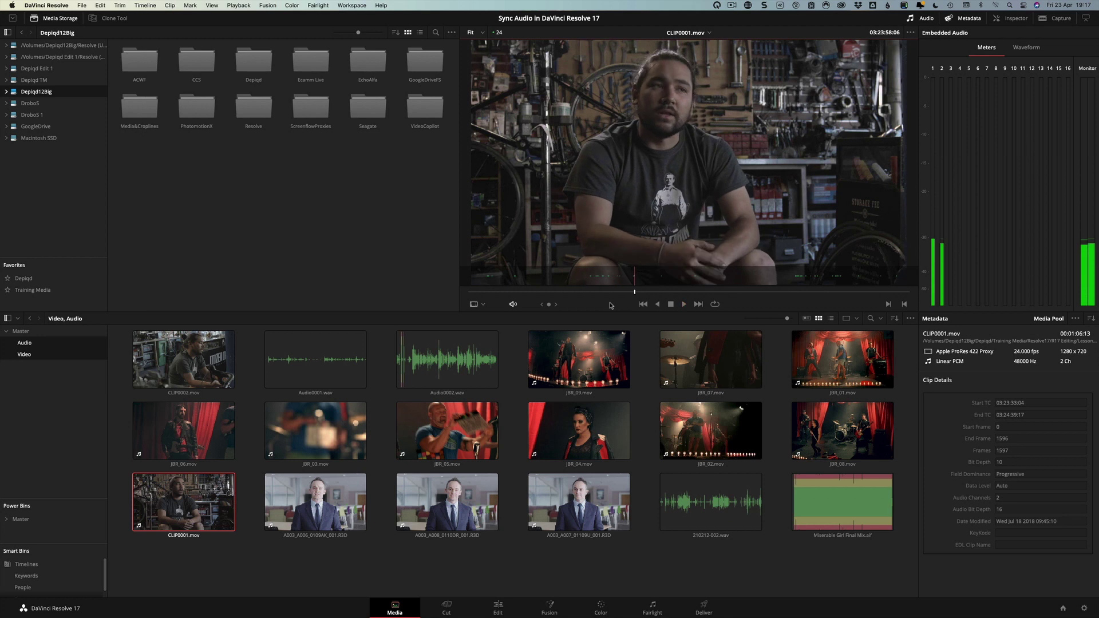
pyautogui.click(329, 358)
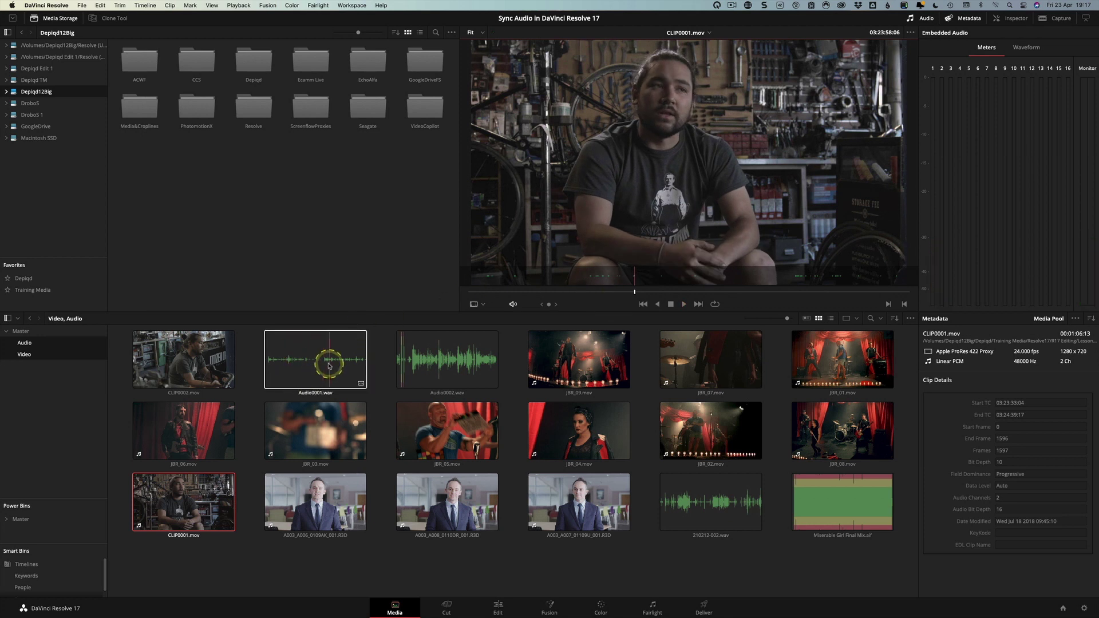
pyautogui.moveTo(306, 369); pyautogui.dragTo(284, 382)
# Confirm CLIP0001.mov uses Embedded Channels 1 and 2, then load Audio0001.wav into the viewer.
pyautogui.moveTo(255, 552); pyautogui.dragTo(184, 483)
pyautogui.rightClick(184, 482)
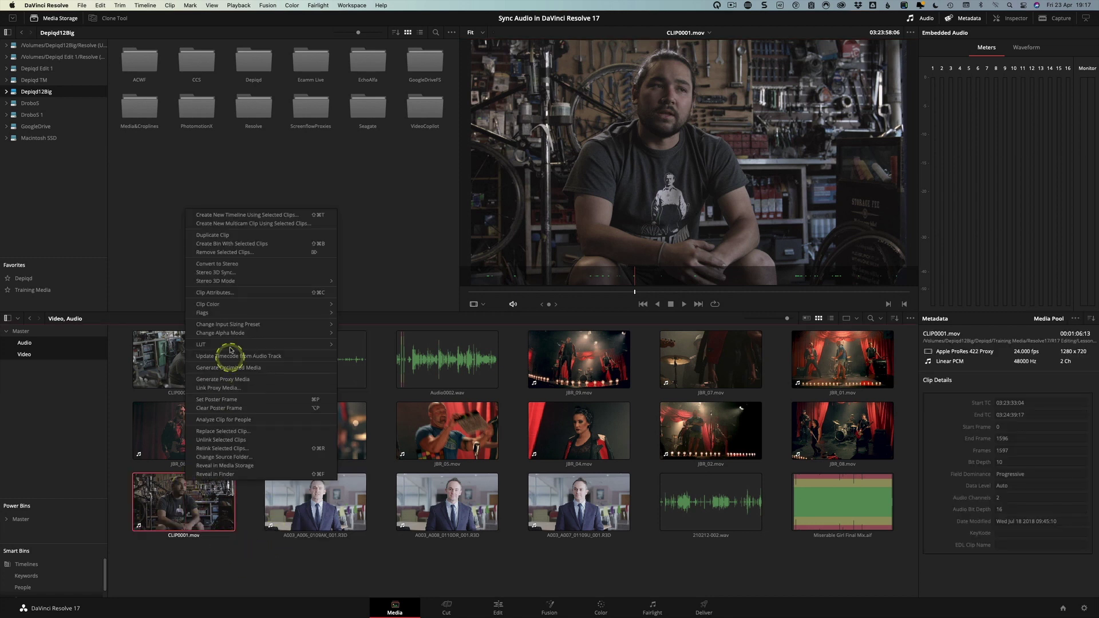
pyautogui.click(226, 293)
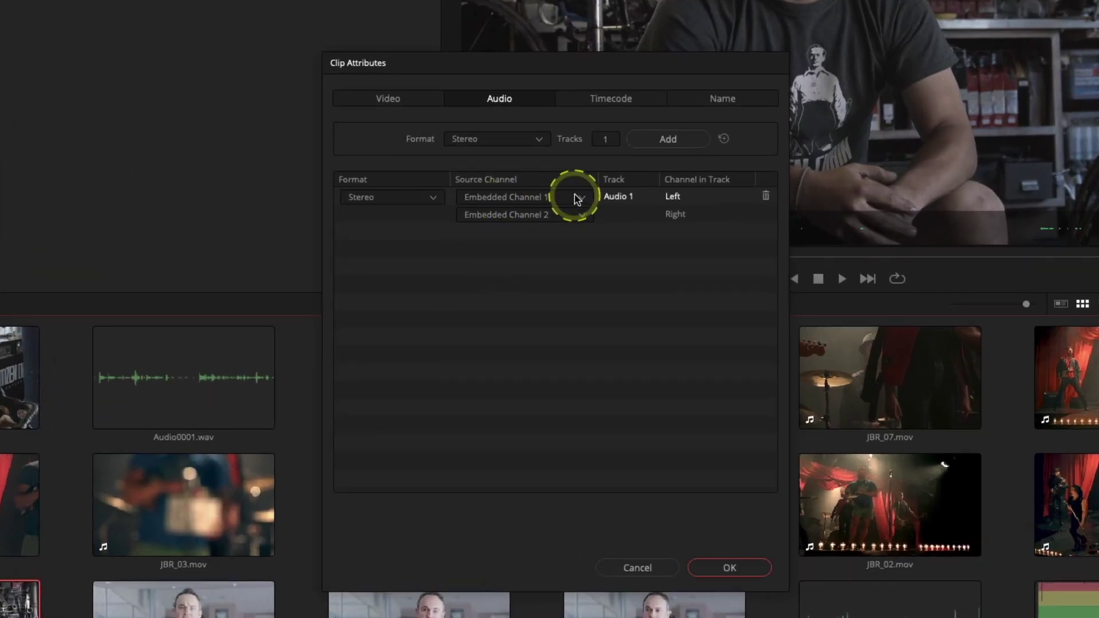
pyautogui.click(536, 258)
pyautogui.click(524, 252)
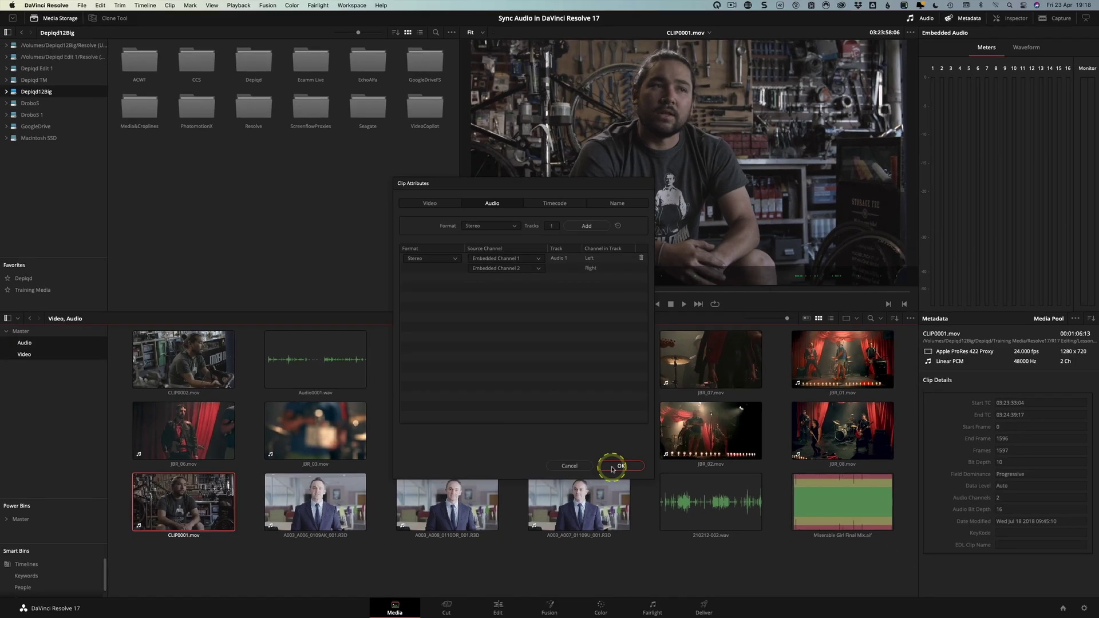
pyautogui.click(642, 578)
pyautogui.click(321, 366)
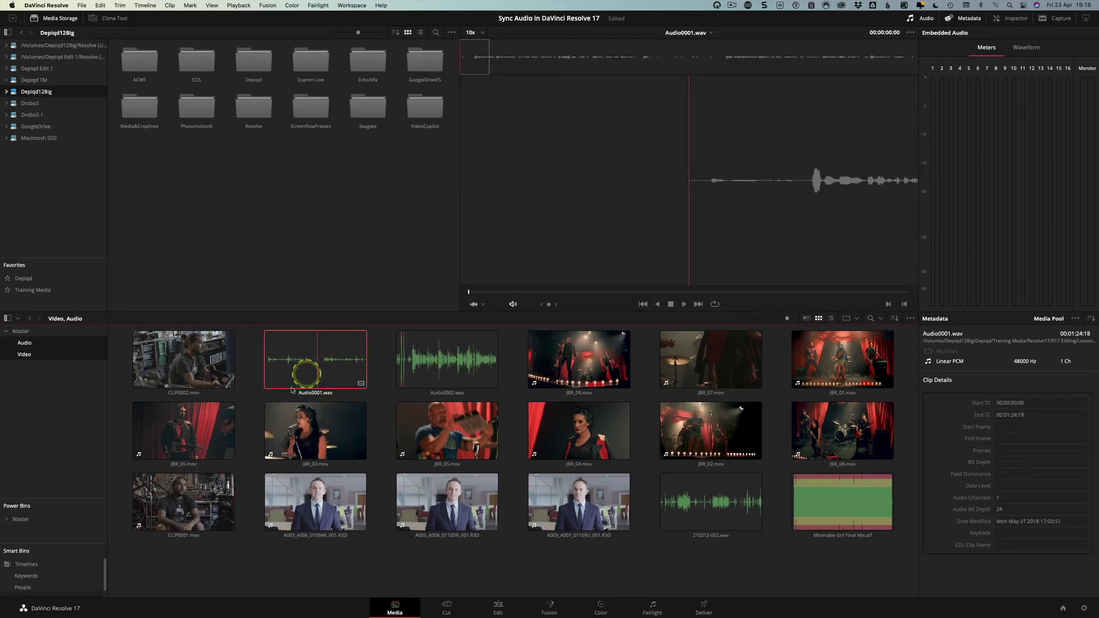
# Waveform-sync Audio0001.wav to CLIP0001.mov with Append Tracks, giving the clip 3 audio channels.
pyautogui.keyDown('super'); pyautogui.click(202, 497); pyautogui.keyUp('super')
pyautogui.rightClick(202, 496)
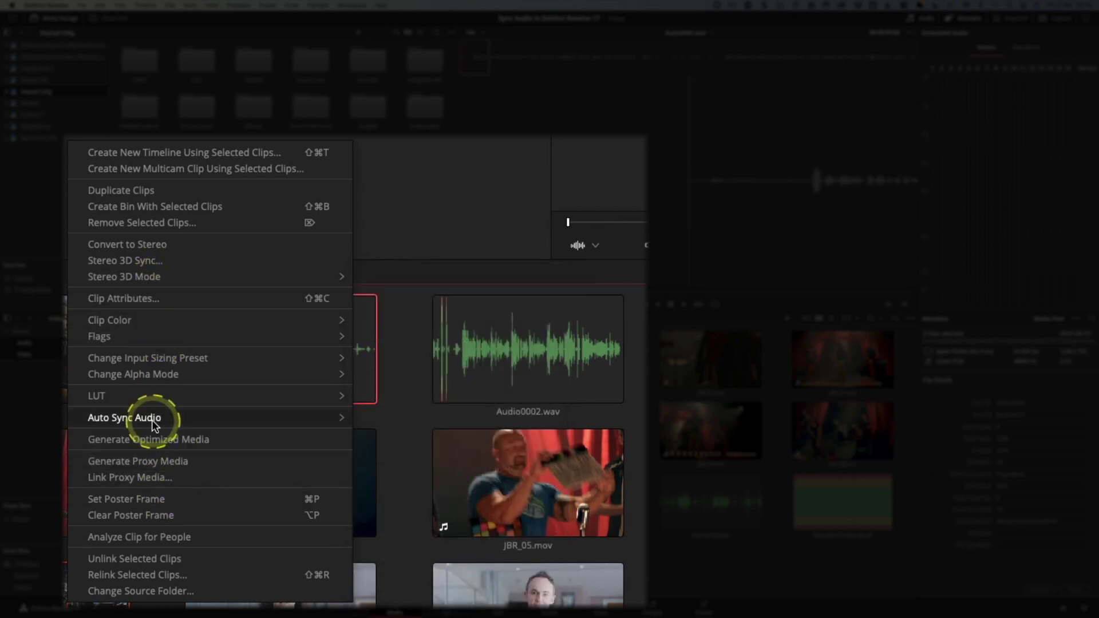
pyautogui.moveTo(153, 421)
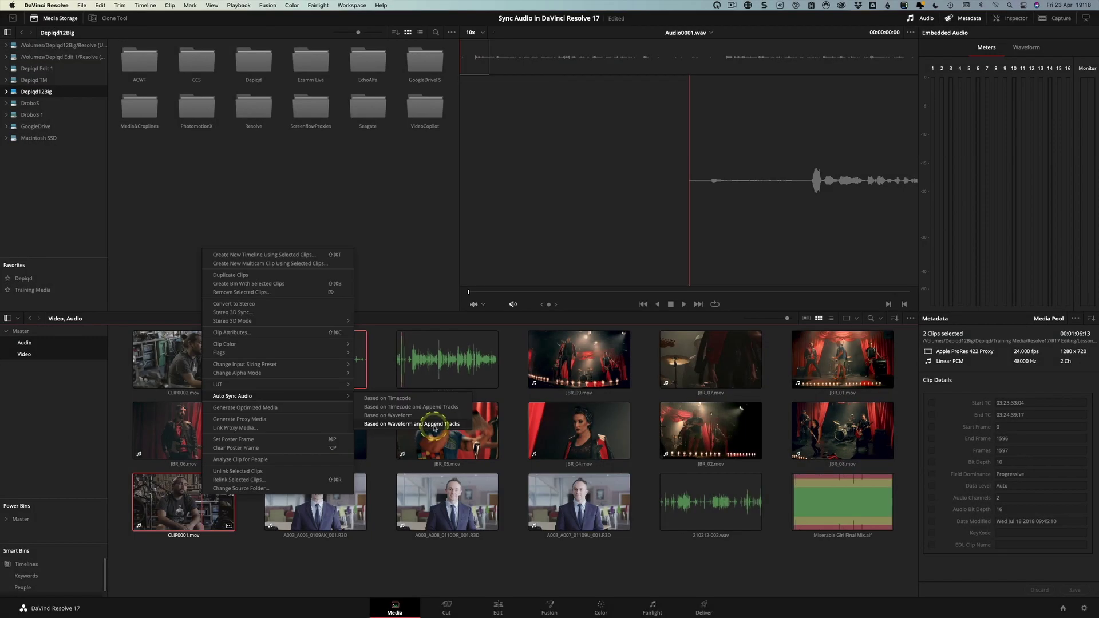
pyautogui.click(434, 428)
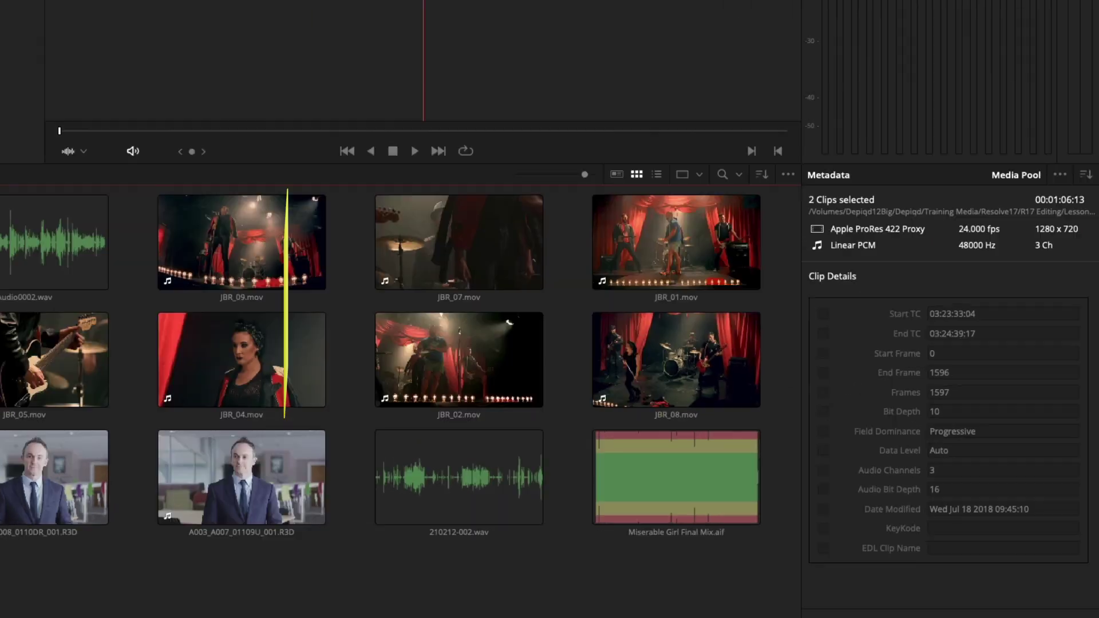
pyautogui.click(239, 554)
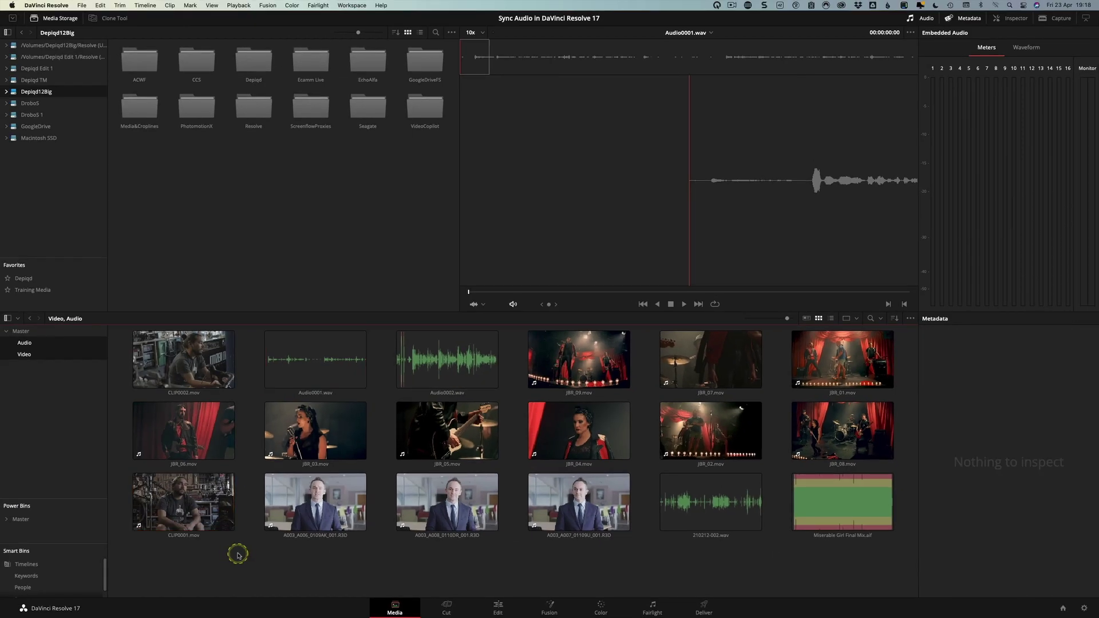
# Remove CLIP0001.mov's stereo camera-audio track, keeping only the linked mono channel.
pyautogui.click(207, 509)
pyautogui.rightClick(207, 509)
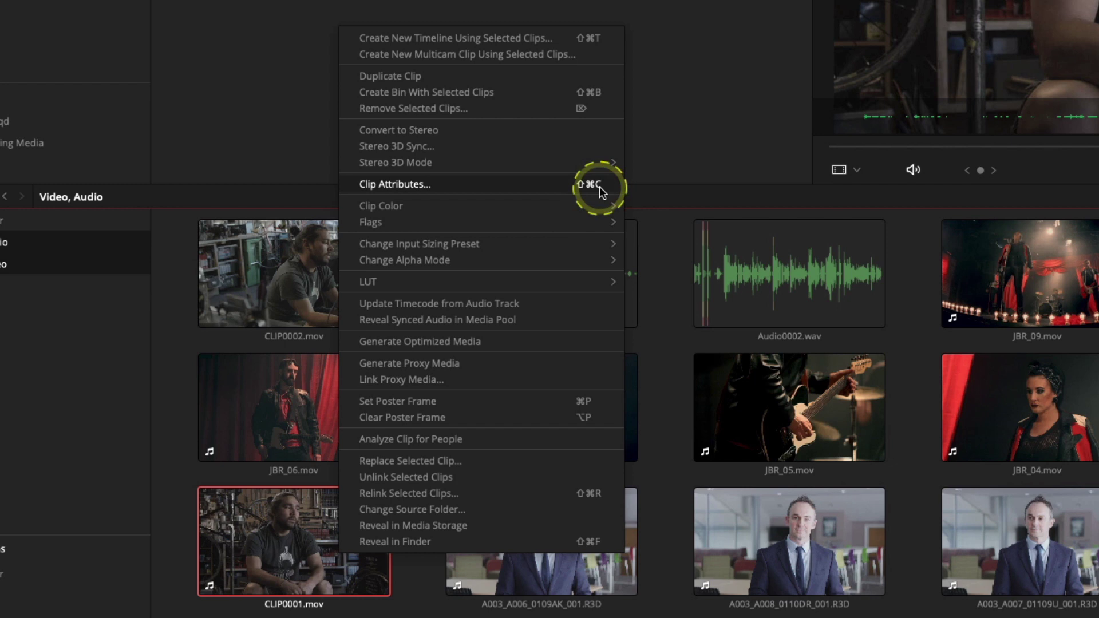
pyautogui.click(520, 183)
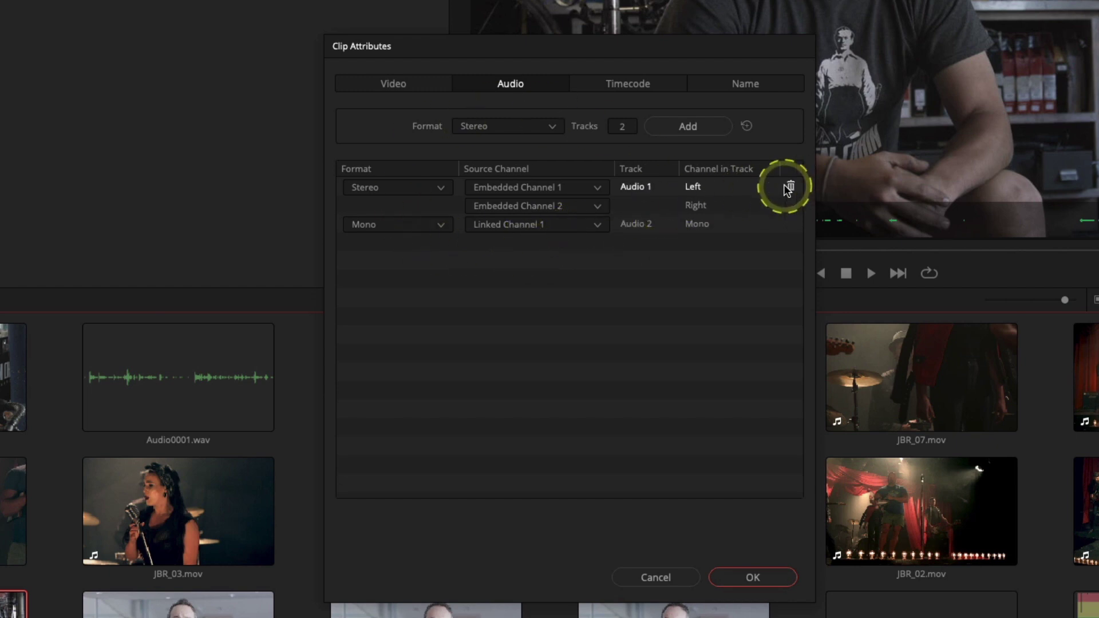
pyautogui.click(790, 187)
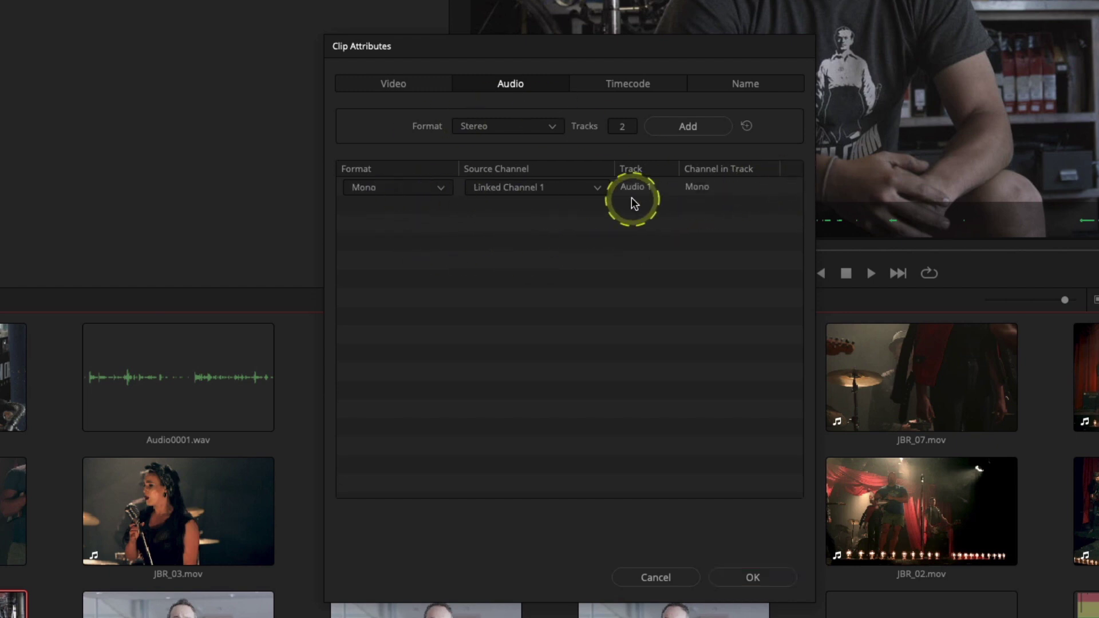
pyautogui.click(753, 577)
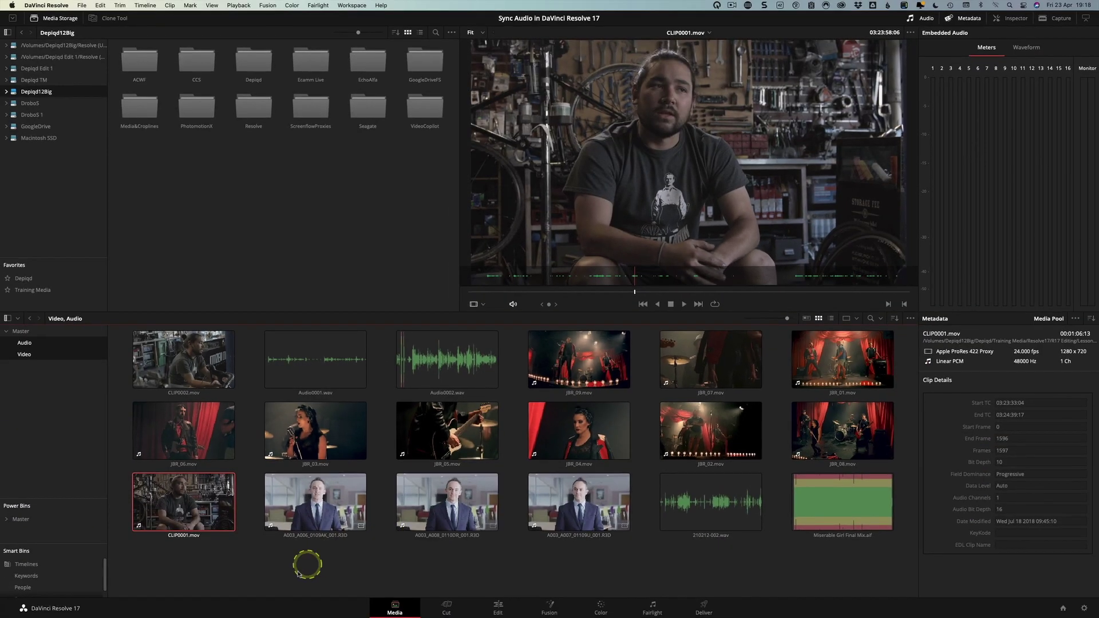
pyautogui.click(0, 617)
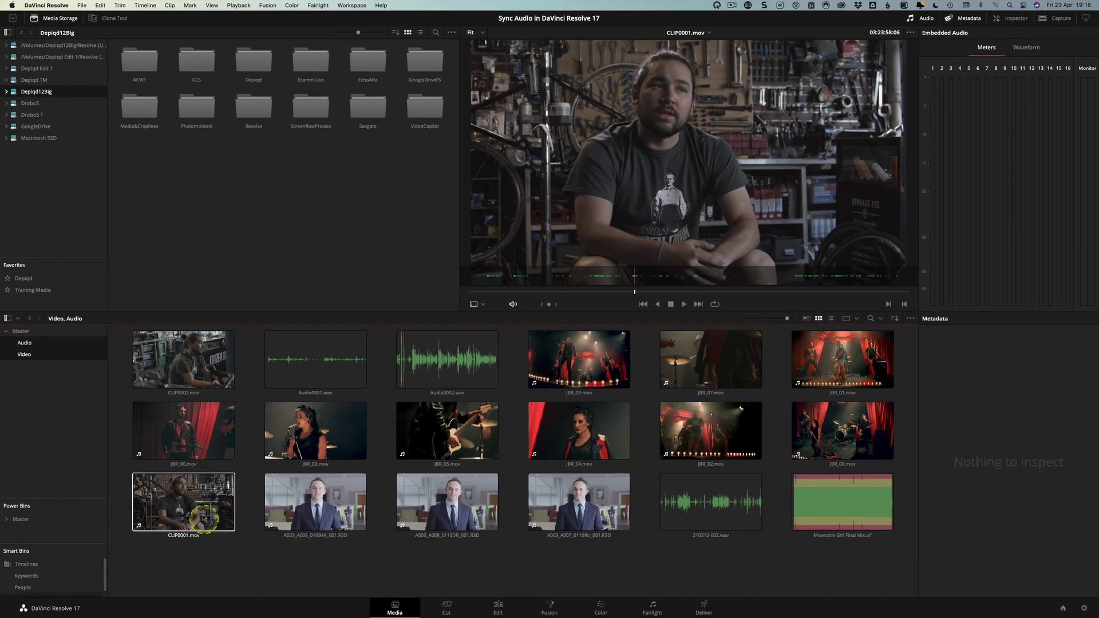
# Play CLIP0001 in the media pool to hear its linked audio.
pyautogui.click(204, 518)
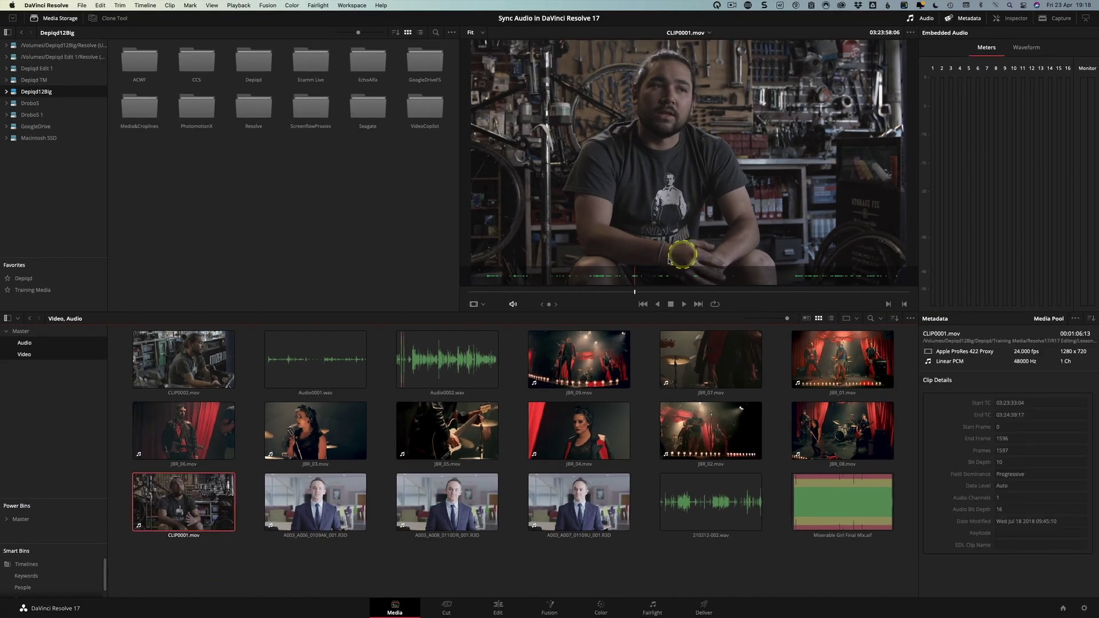
pyautogui.click(599, 294)
pyautogui.press('space')
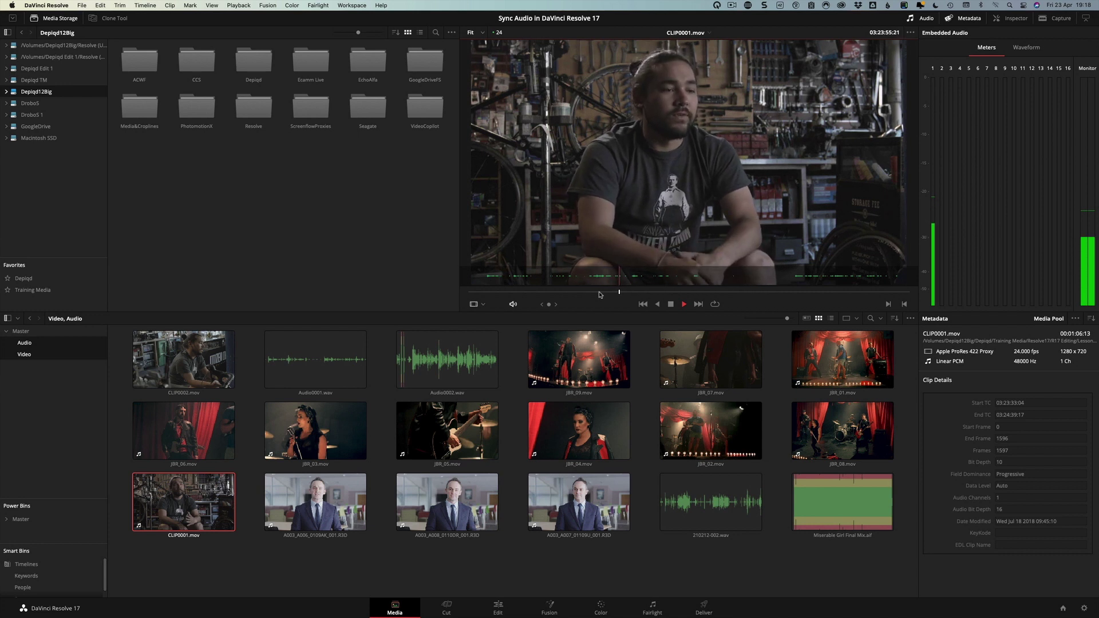
pyautogui.press('space')
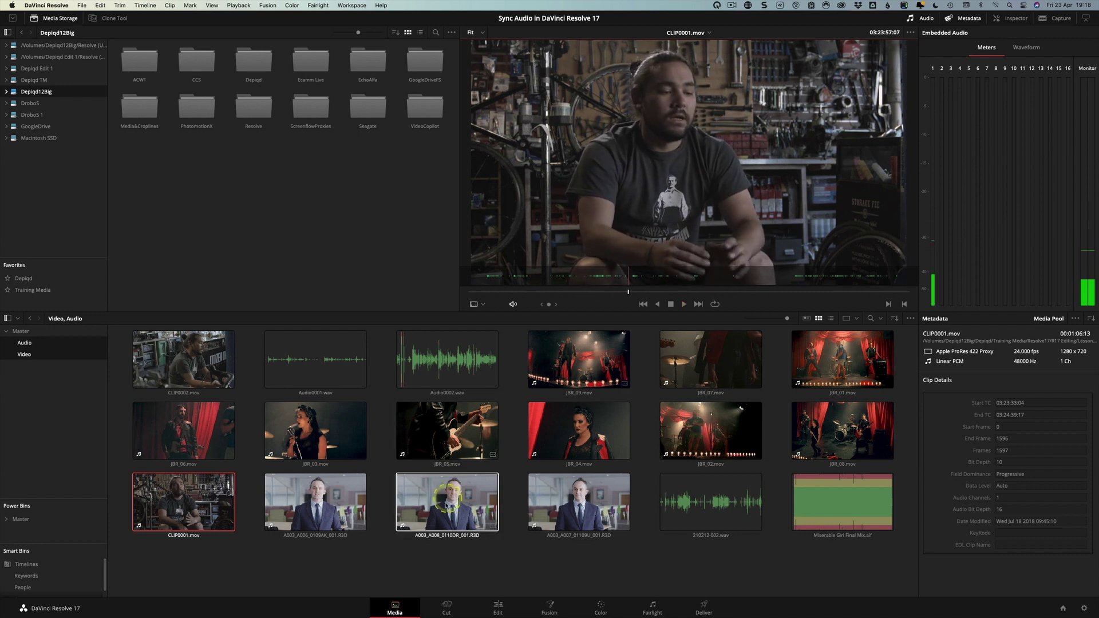
pyautogui.click(529, 582)
# Place CLIP0001 on the Edit page timeline and raise its Audio 1 volume to 10.81 dB.
pyautogui.click(498, 607)
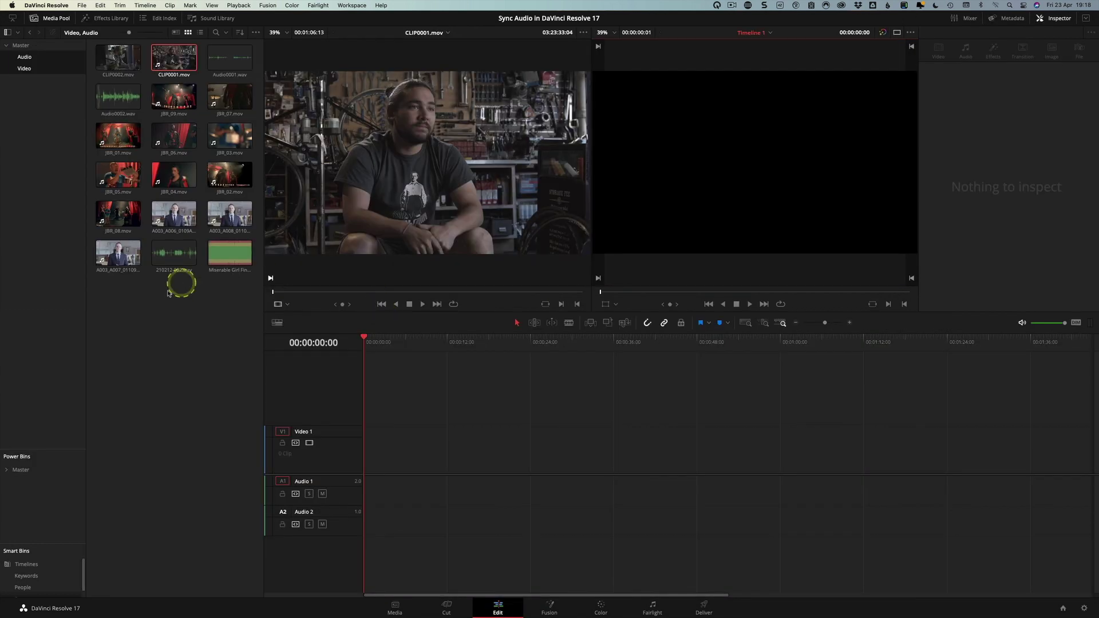
pyautogui.moveTo(168, 52); pyautogui.dragTo(387, 454)
pyautogui.click(526, 343)
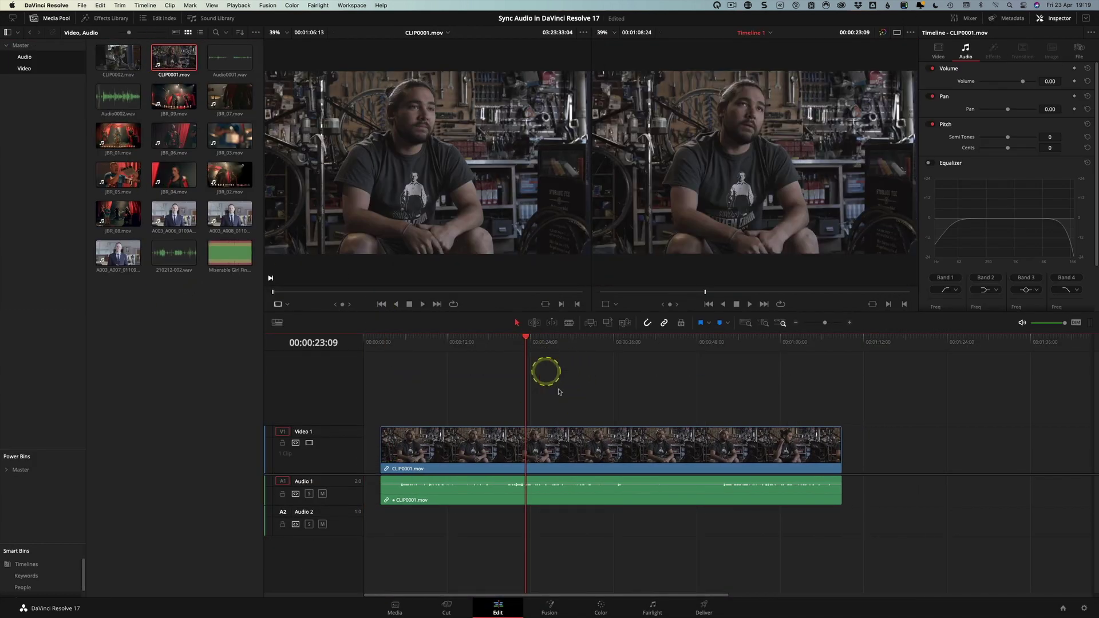
pyautogui.moveTo(334, 506); pyautogui.dragTo(337, 538)
pyautogui.moveTo(544, 493)
pyautogui.mouseDown()
pyautogui.moveTo(559, 503)
pyautogui.moveTo(547, 487)
pyautogui.mouseUp()
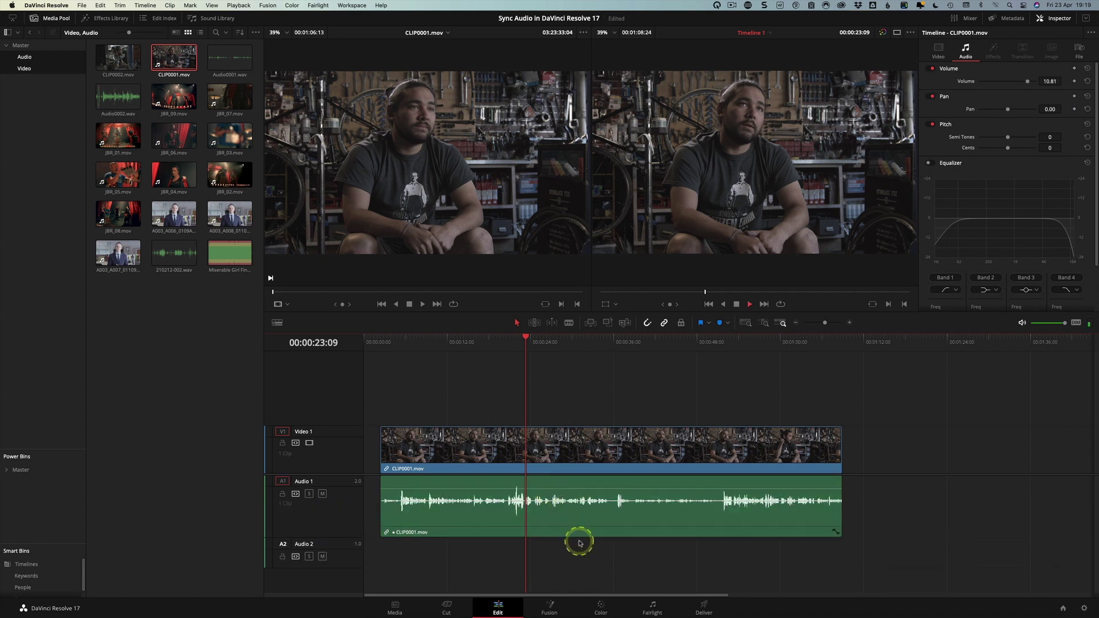
pyautogui.press('space')
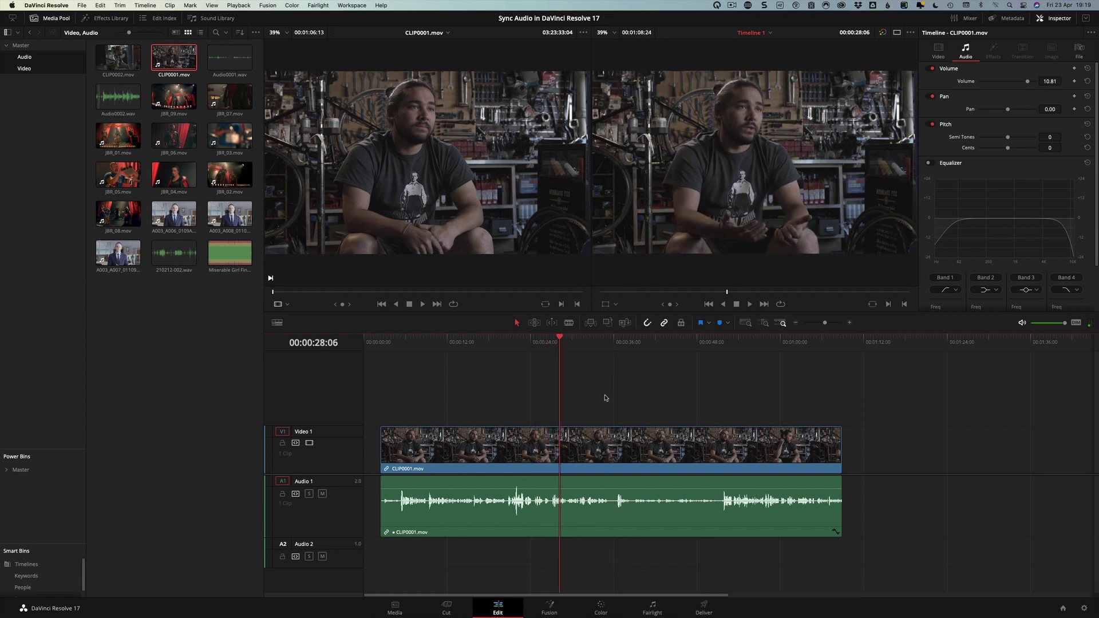
pyautogui.click(486, 445)
# Replace CLIP0001 on the timeline with the three A003 interview clips.
pyautogui.press('Delete')
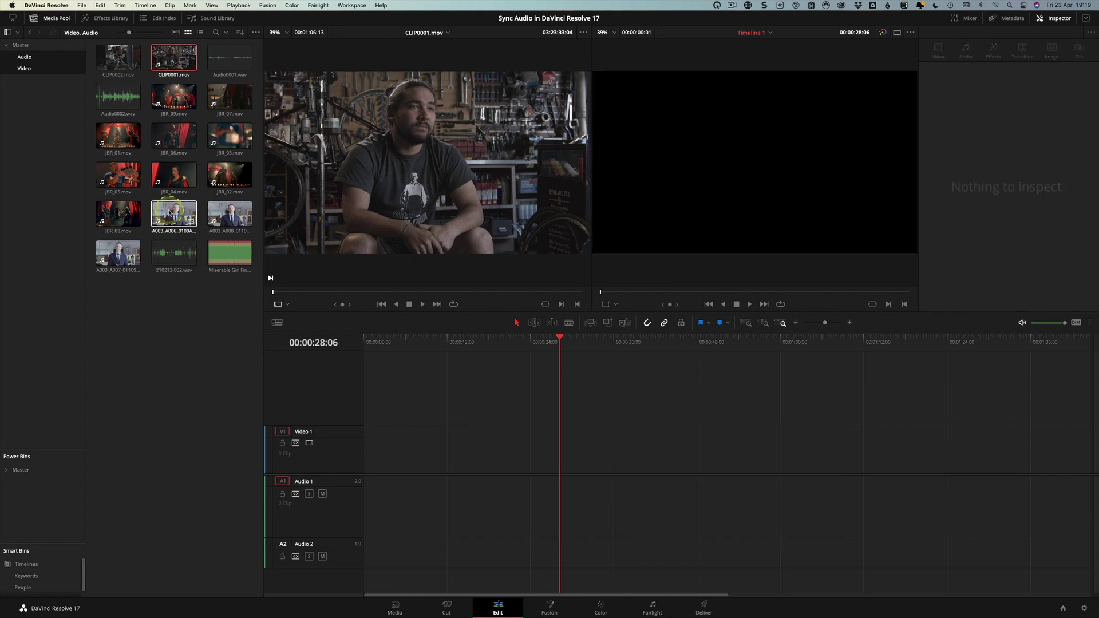
pyautogui.click(170, 213)
pyautogui.keyDown('shift'); pyautogui.click(118, 252); pyautogui.keyUp('shift')
pyautogui.moveTo(171, 214); pyautogui.dragTo(453, 392)
pyautogui.hotkey('shift', 'z')
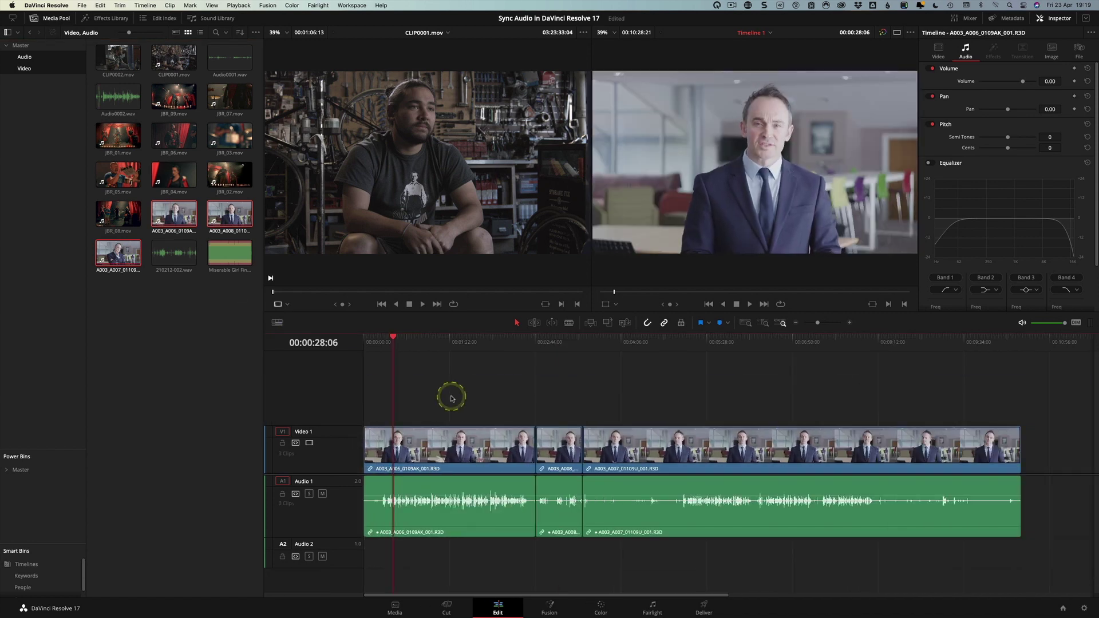
# Raise the first A003 clip's volume to 5.08 dB and play it back.
pyautogui.click(458, 348)
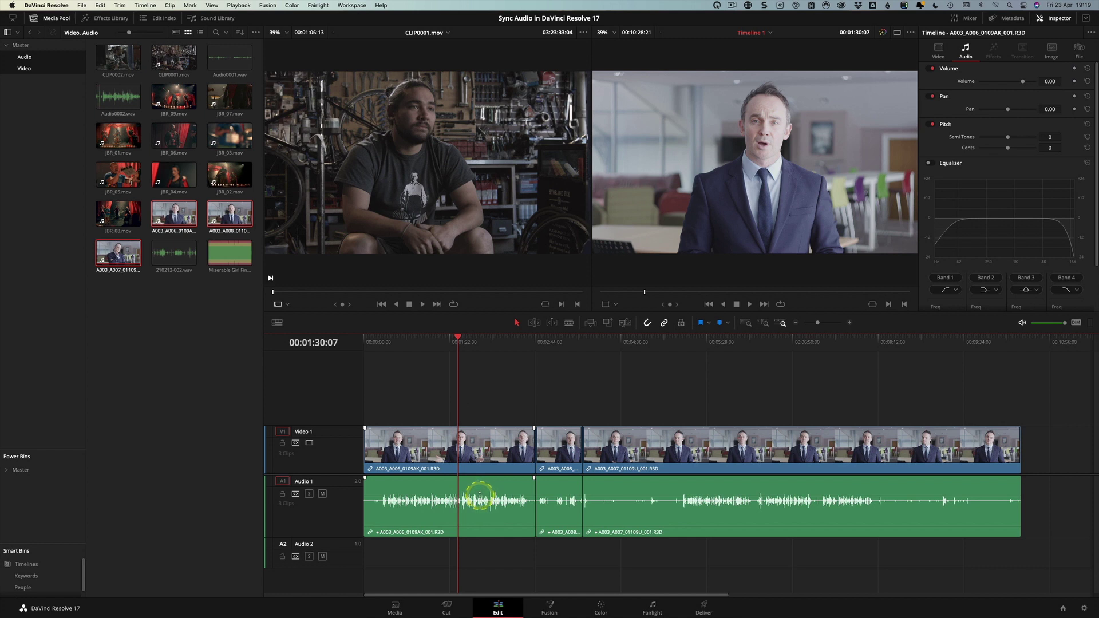
pyautogui.moveTo(479, 496); pyautogui.dragTo(492, 431)
pyautogui.click(470, 357)
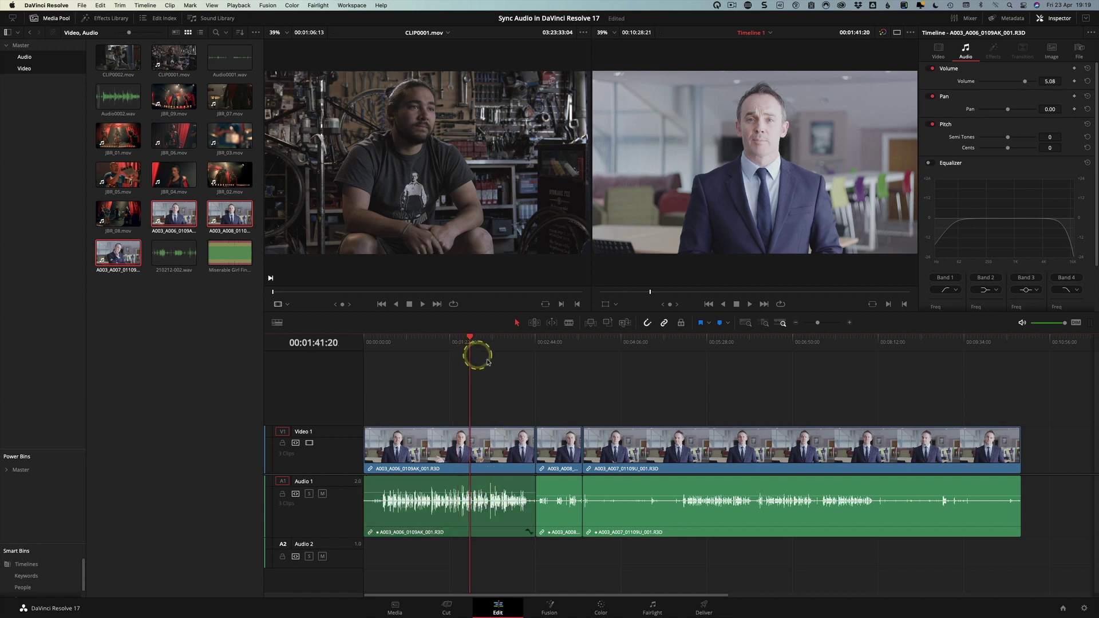
pyautogui.click(481, 347)
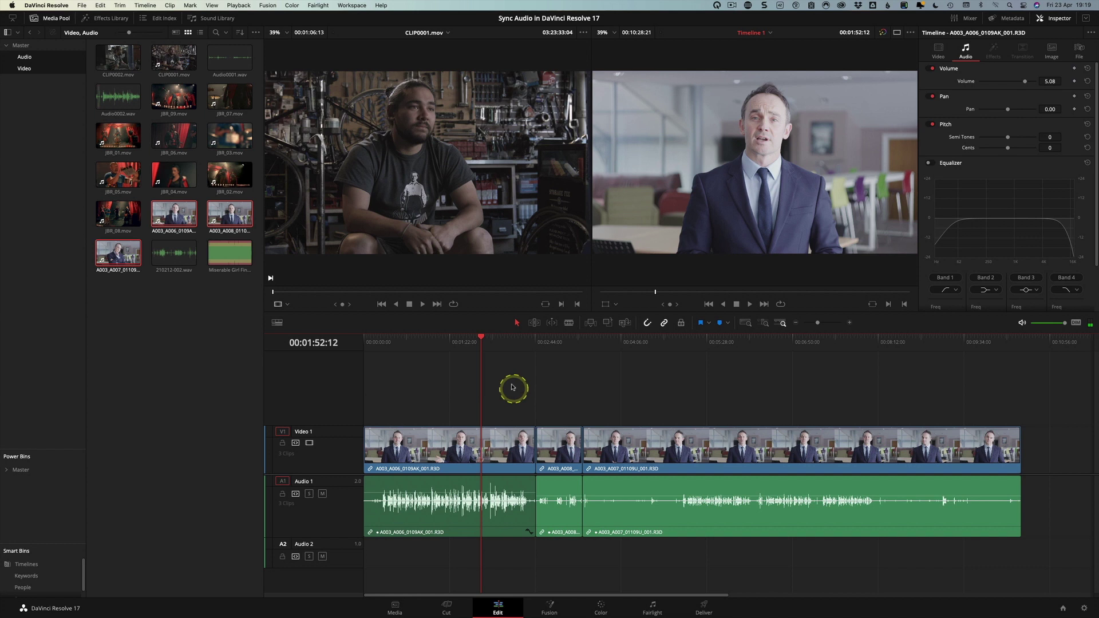
pyautogui.press('space')
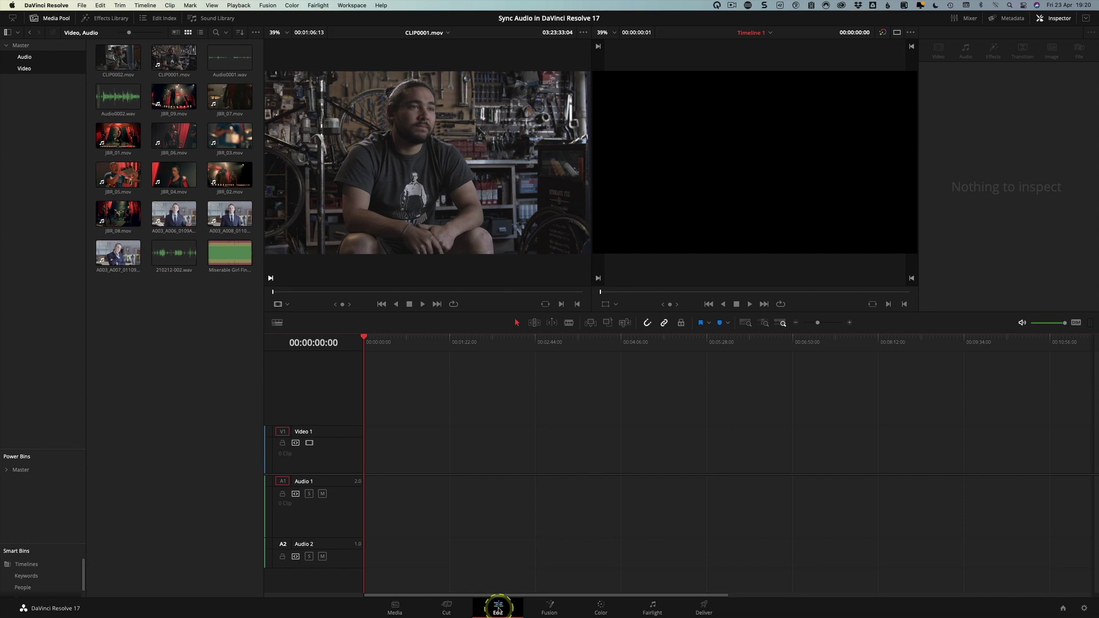
# Load JBR_04.mov in the source viewer and play it to 01:01:29:16.
pyautogui.click(175, 94)
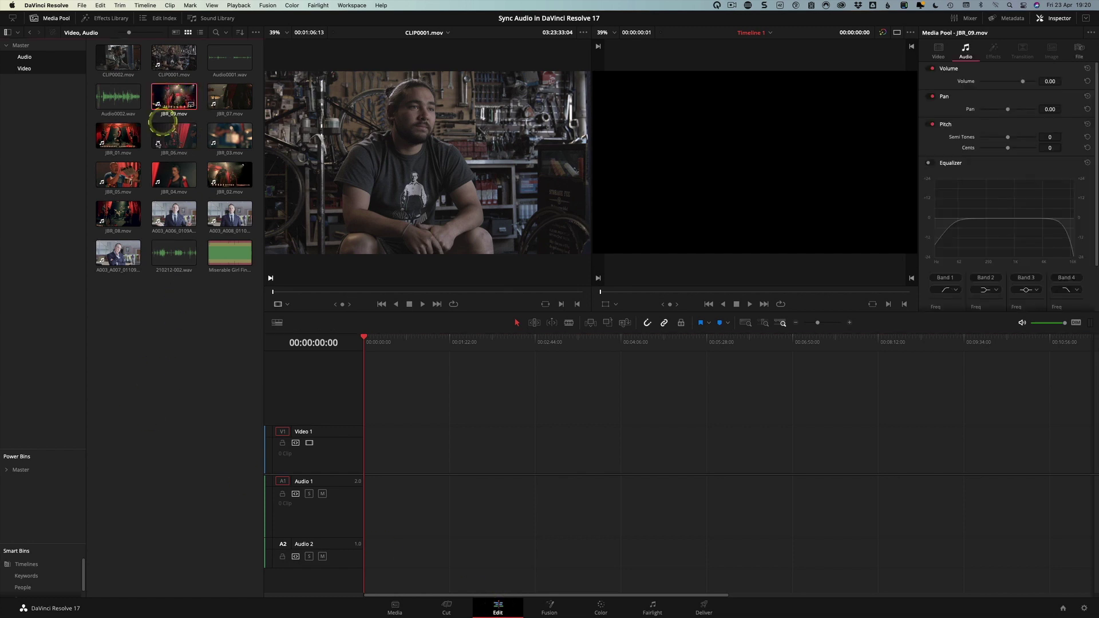
pyautogui.keyDown('super'); pyautogui.click(119, 216); pyautogui.keyUp('super')
pyautogui.keyDown('super'); pyautogui.click(171, 172); pyautogui.keyUp('super')
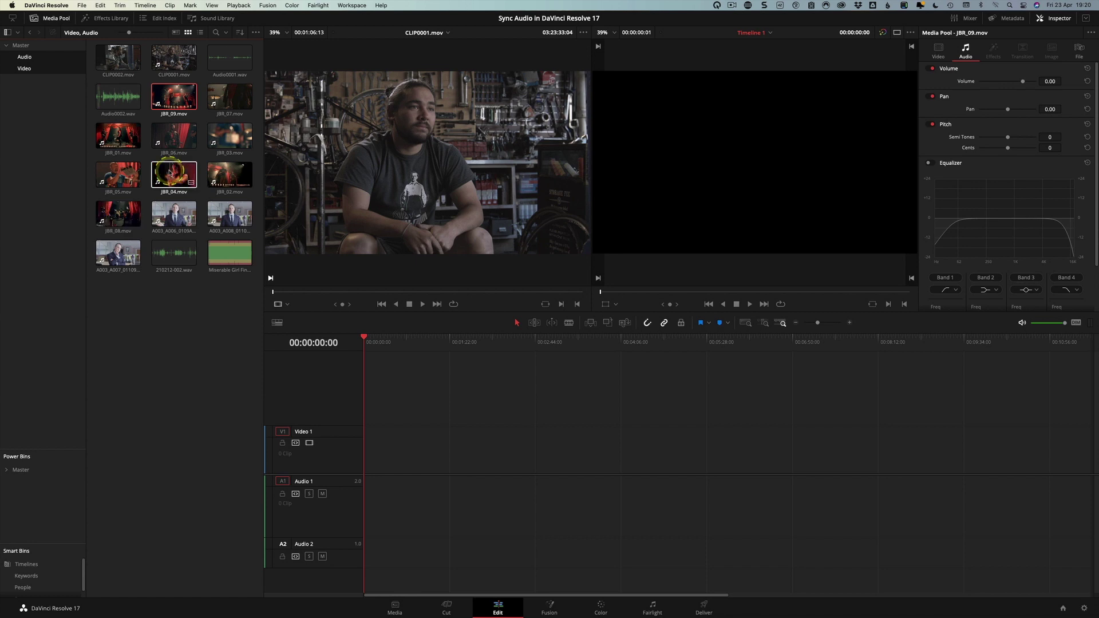
pyautogui.doubleClick(171, 172)
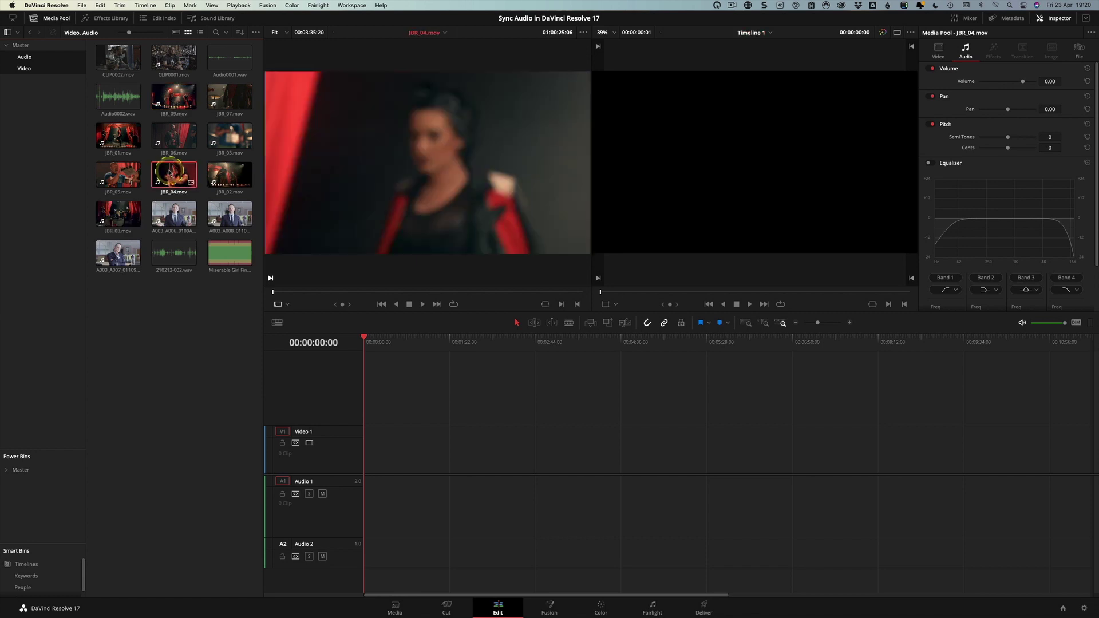
pyautogui.click(358, 293)
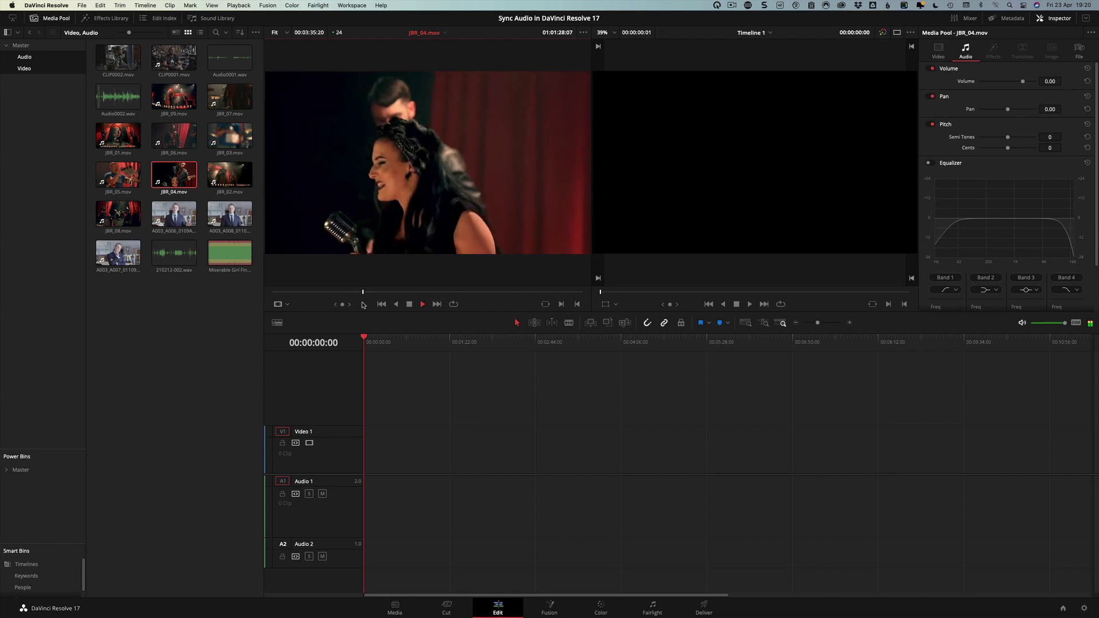
pyautogui.press('space')
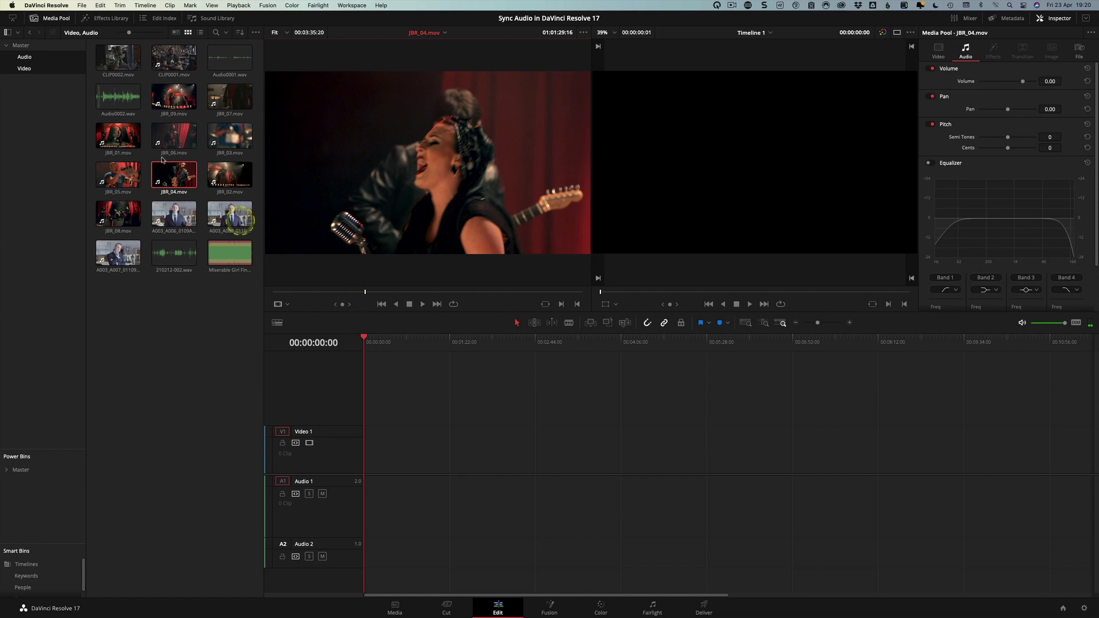
# Select the nine JBR angles, JBR_09 through JBR_08, plus Miserable Girl Final Mix.aif.
pyautogui.click(184, 100)
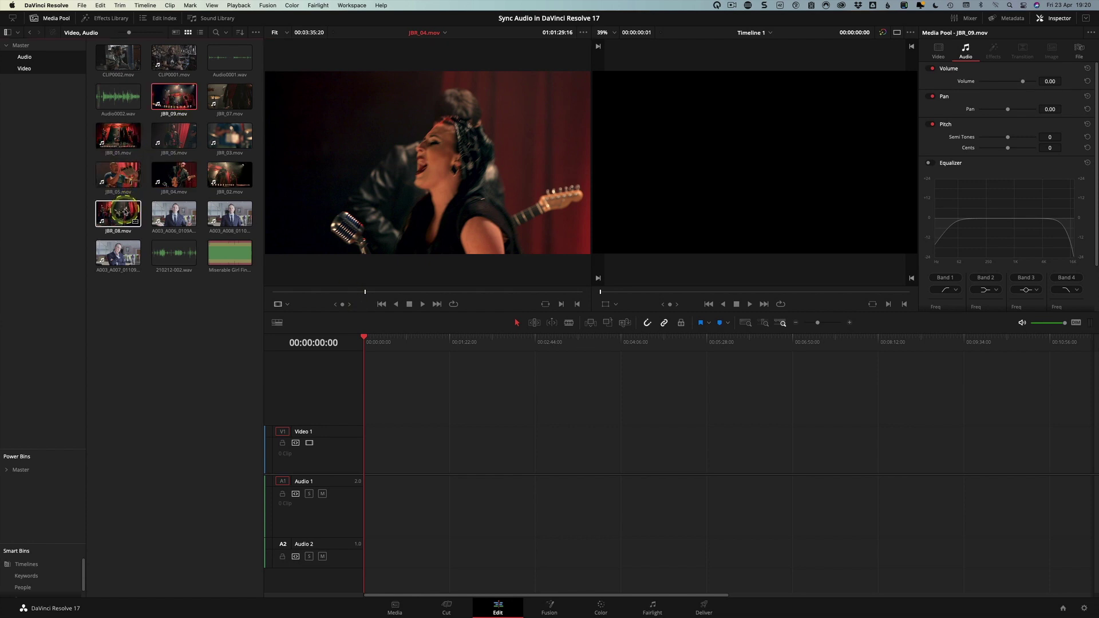
pyautogui.keyDown('shift'); pyautogui.click(121, 213); pyautogui.keyUp('shift')
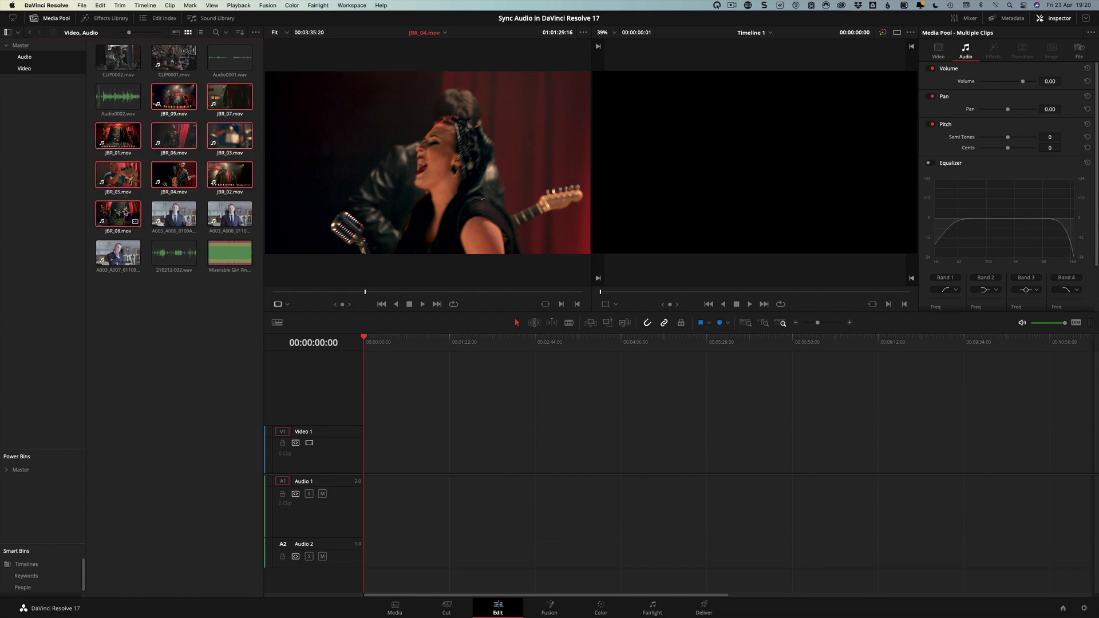
pyautogui.keyDown('super'); pyautogui.click(228, 263); pyautogui.keyUp('super')
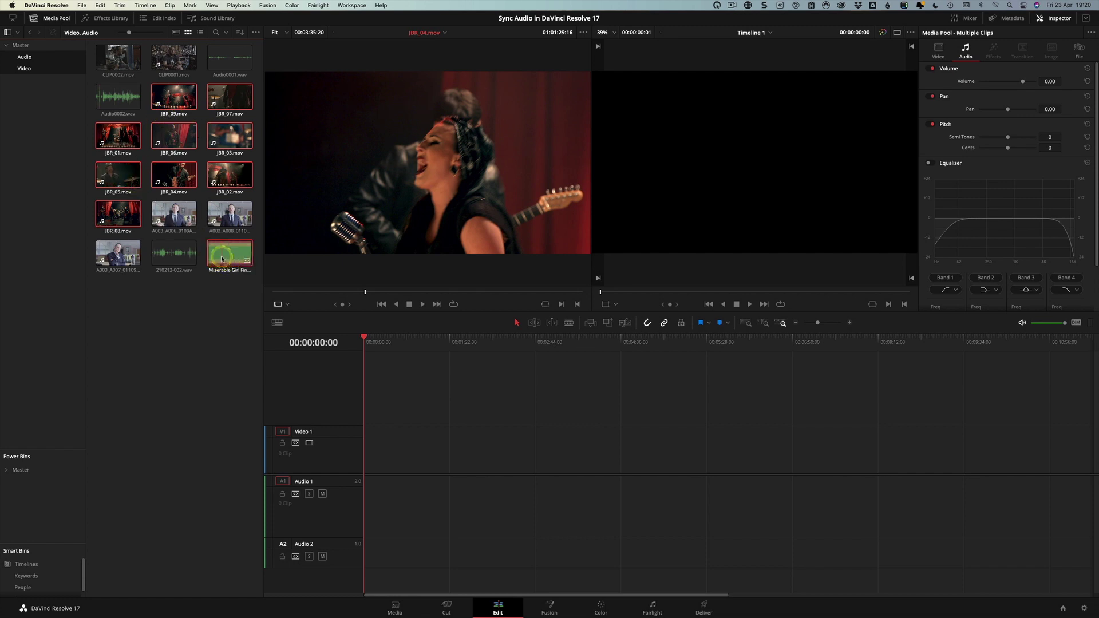
# Auto-sync the selected JBR clips to the final mix based on their waveforms.
pyautogui.rightClick(222, 259)
pyautogui.moveTo(269, 442)
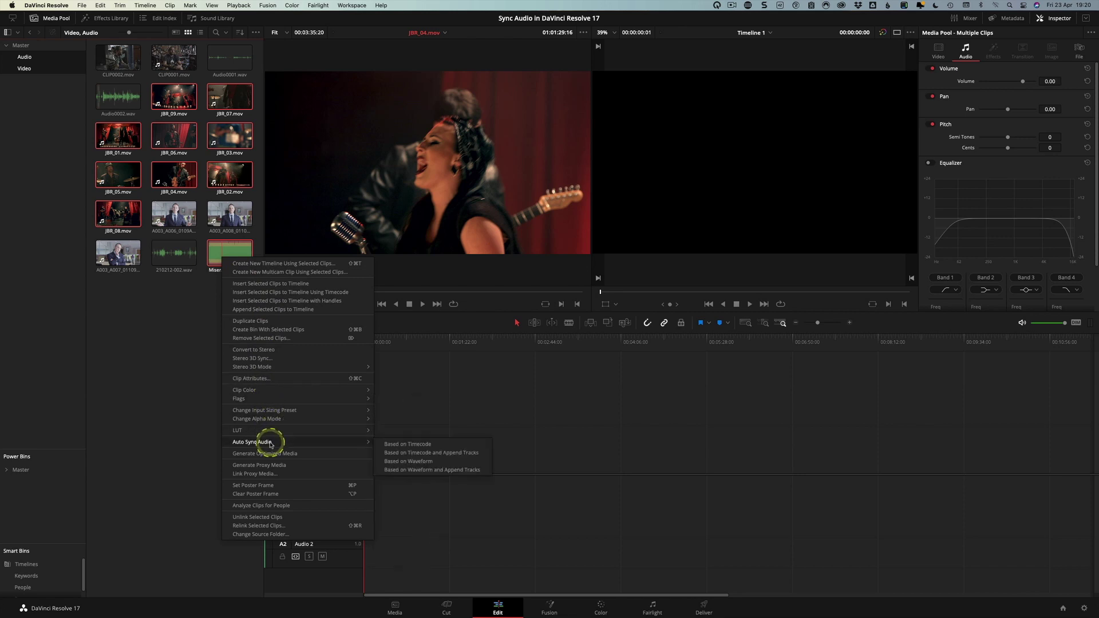
pyautogui.click(419, 462)
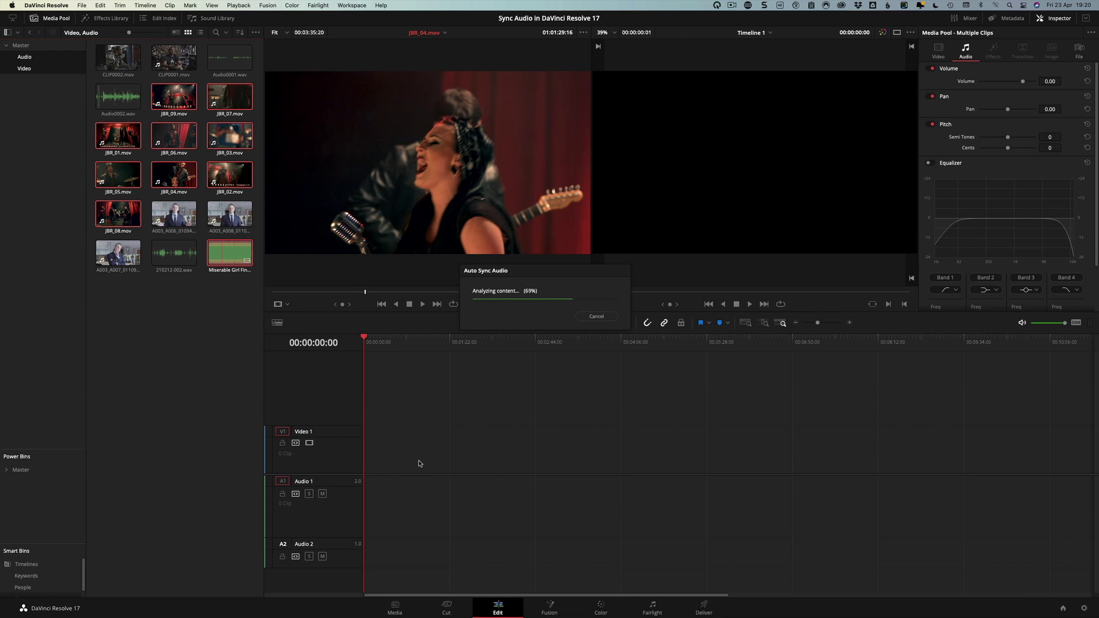
# Select only JBR_04.mov and play it to check its synced audio.
pyautogui.click(200, 319)
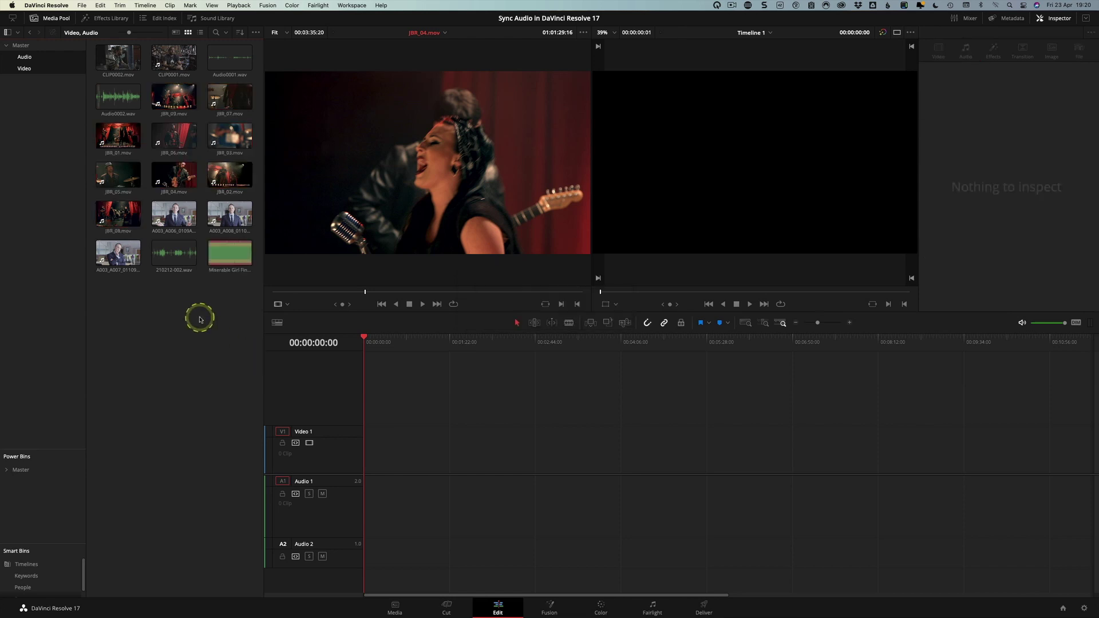
pyautogui.click(194, 189)
pyautogui.press('space')
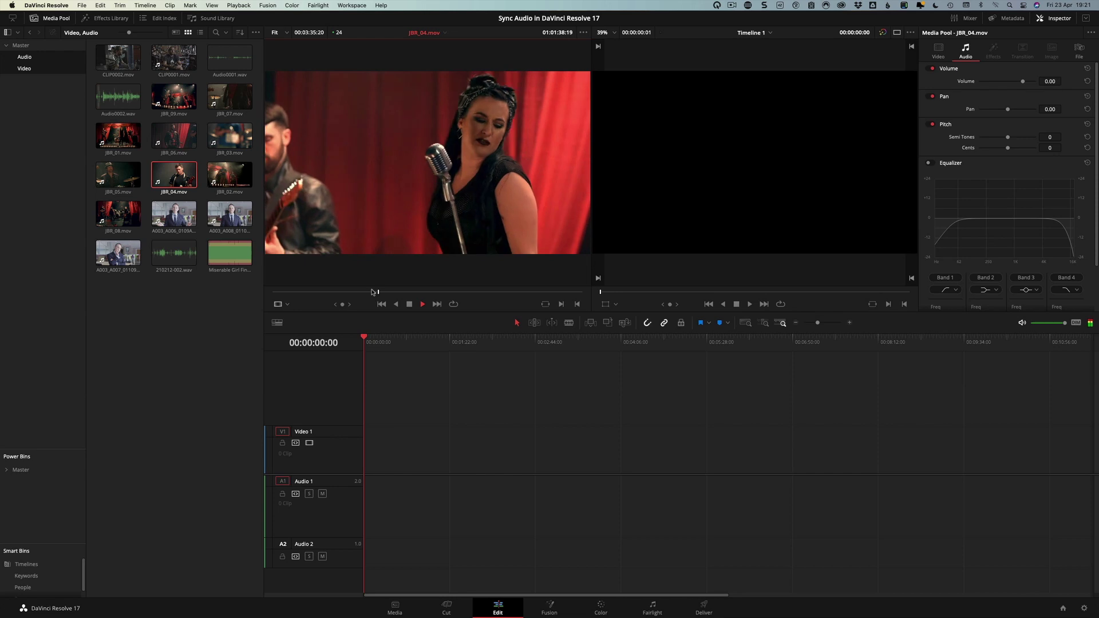
# Load JBR_01.mov into the source viewer, then scrub and play it.
pyautogui.press('space')
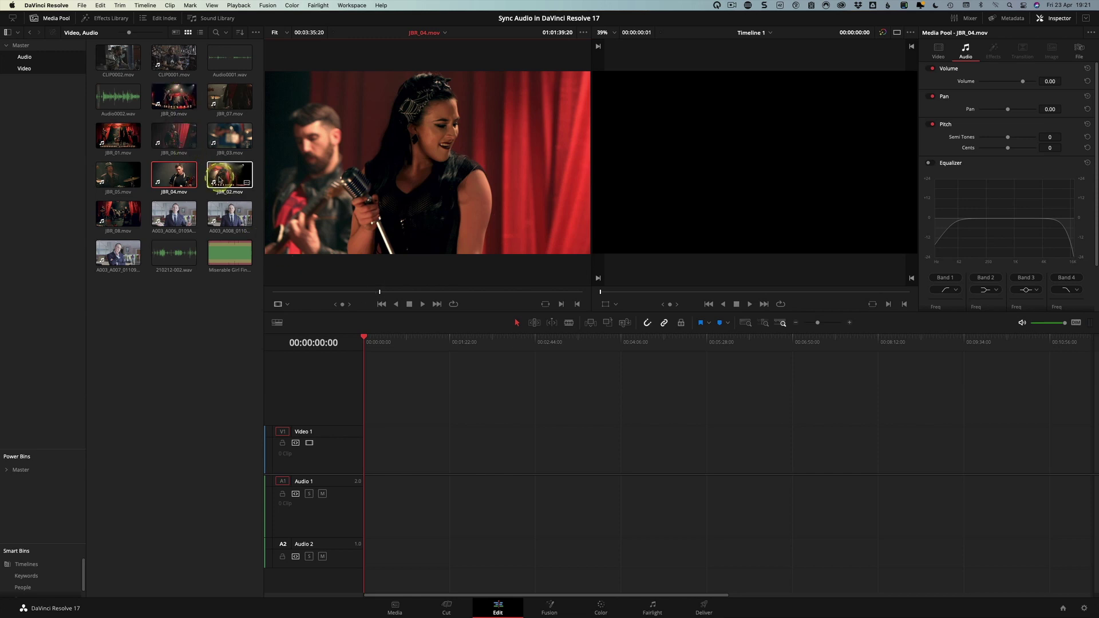
pyautogui.click(177, 140)
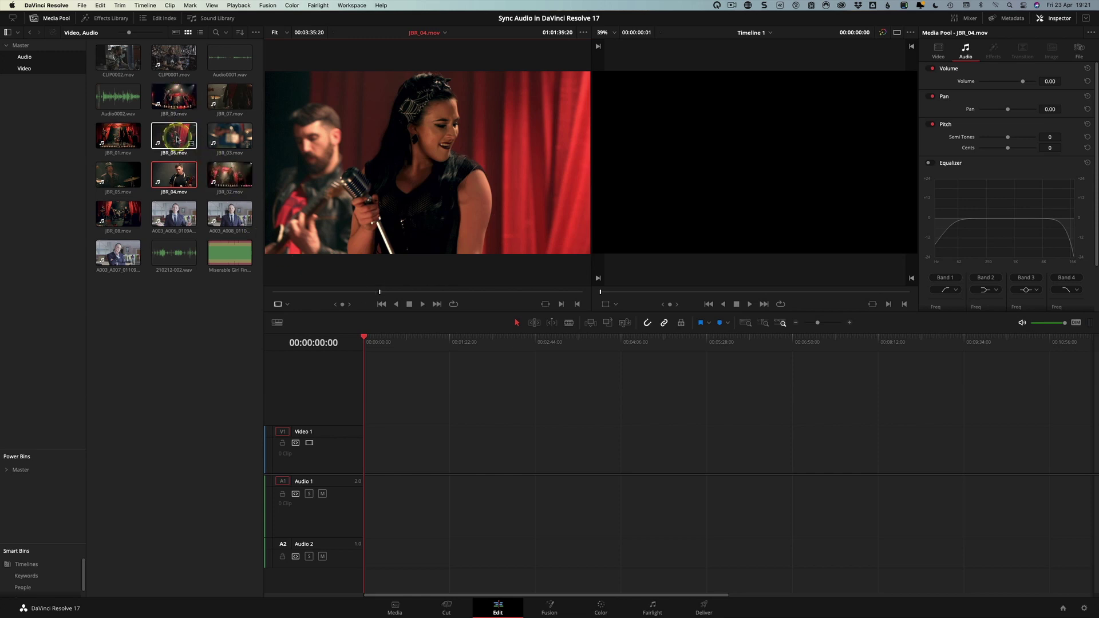
pyautogui.click(118, 136)
pyautogui.moveTo(409, 294); pyautogui.dragTo(386, 292)
pyautogui.press('space')
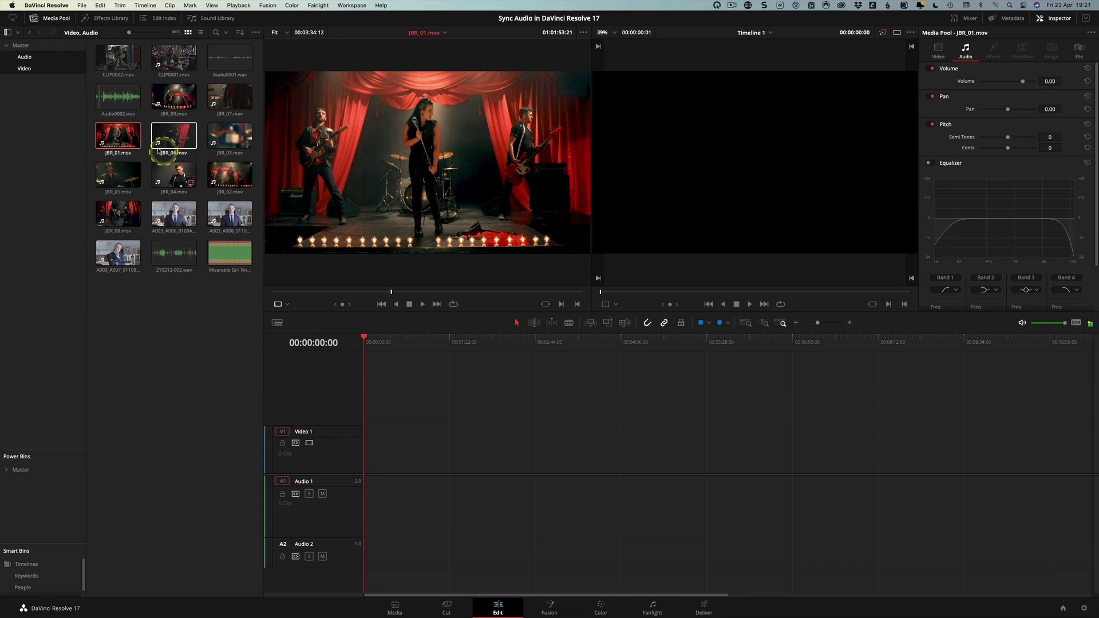
# Place JBR_01.mov onto the timeline's V1/A1 tracks.
pyautogui.moveTo(117, 136); pyautogui.dragTo(398, 460)
pyautogui.click(449, 406)
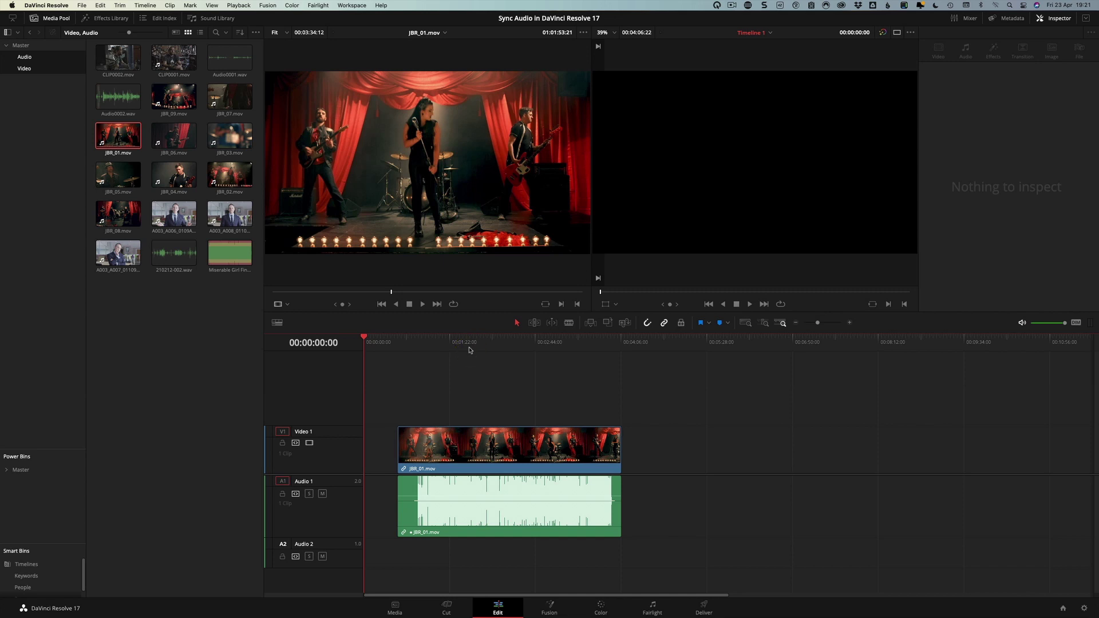
pyautogui.hotkey('shift', '2')
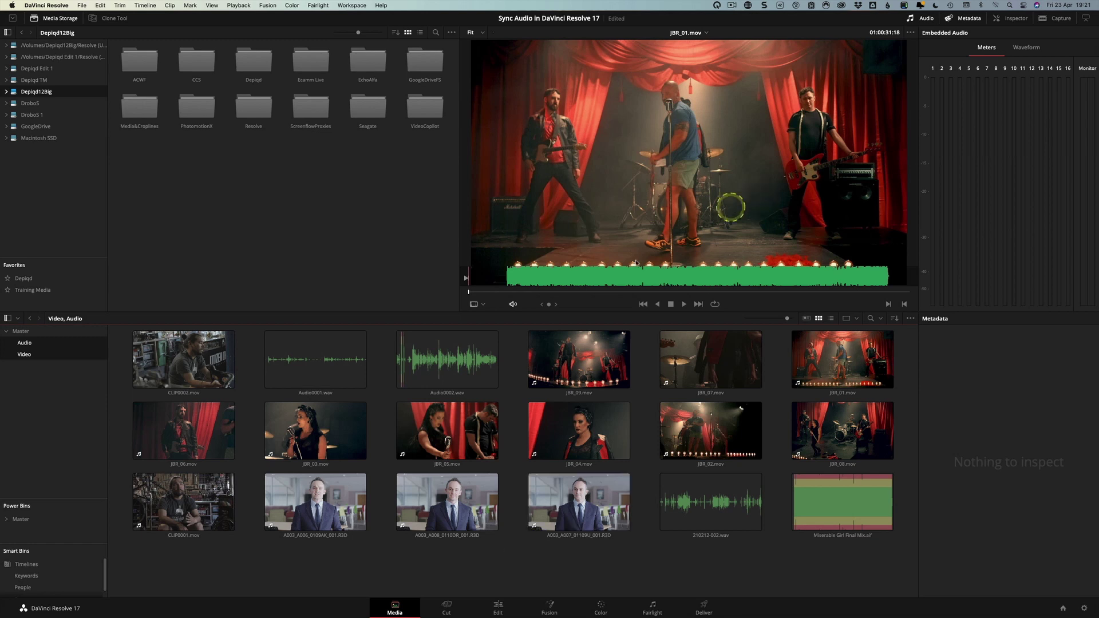
# Park CLIP0002.mov on the hand clap near its start, then select Audio0002.wav.
pyautogui.click(176, 361)
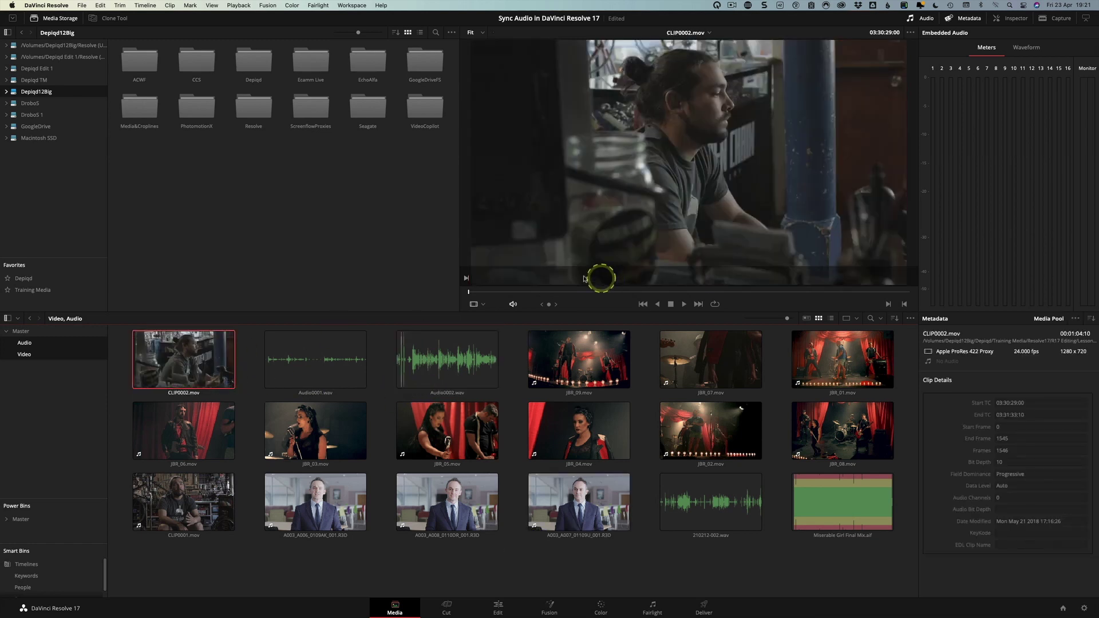
pyautogui.moveTo(484, 292); pyautogui.dragTo(507, 296)
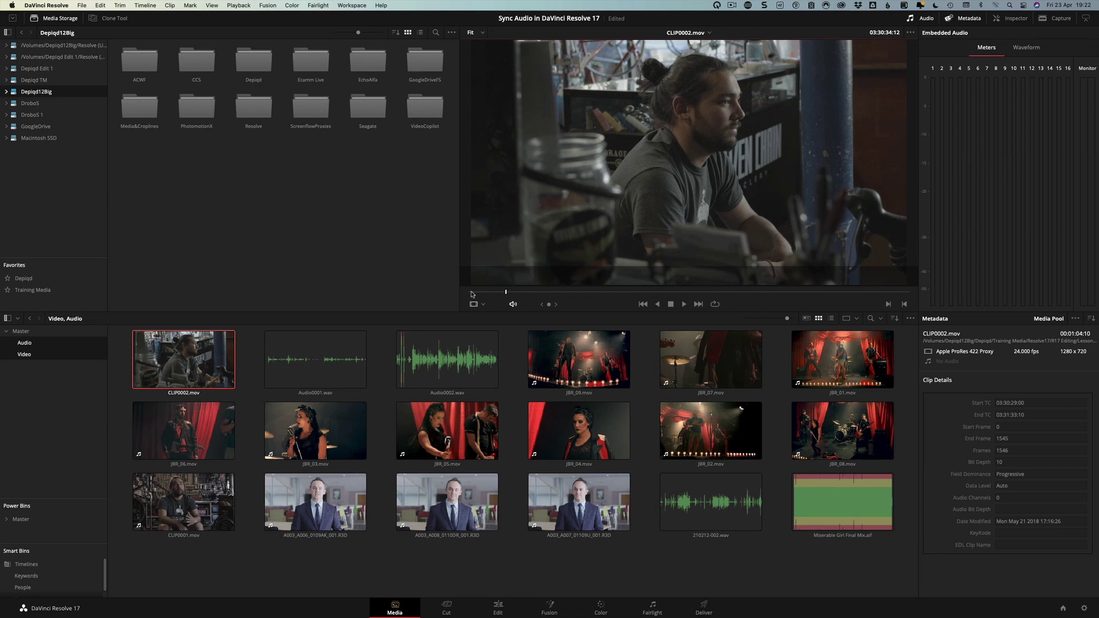
pyautogui.moveTo(472, 294); pyautogui.dragTo(495, 294)
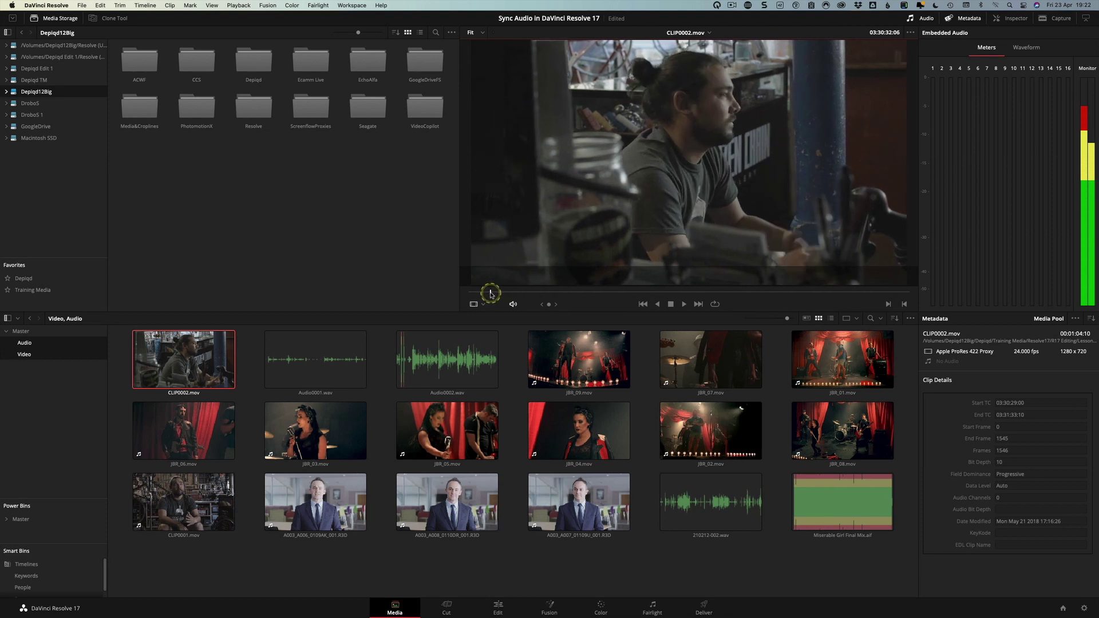
pyautogui.moveTo(490, 294); pyautogui.dragTo(488, 292)
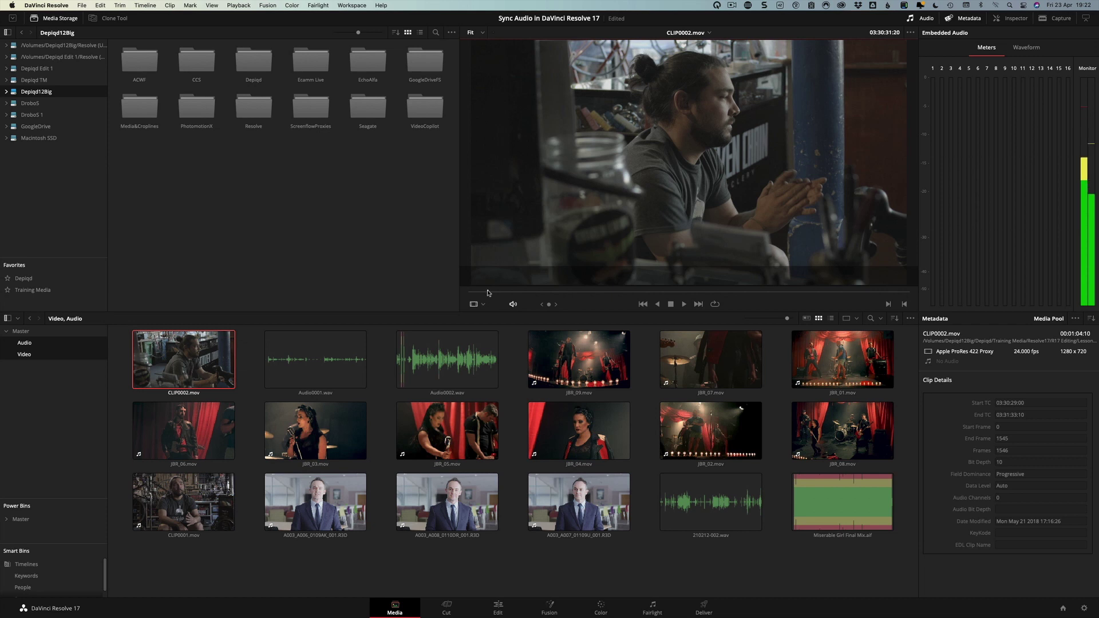
pyautogui.click(491, 297)
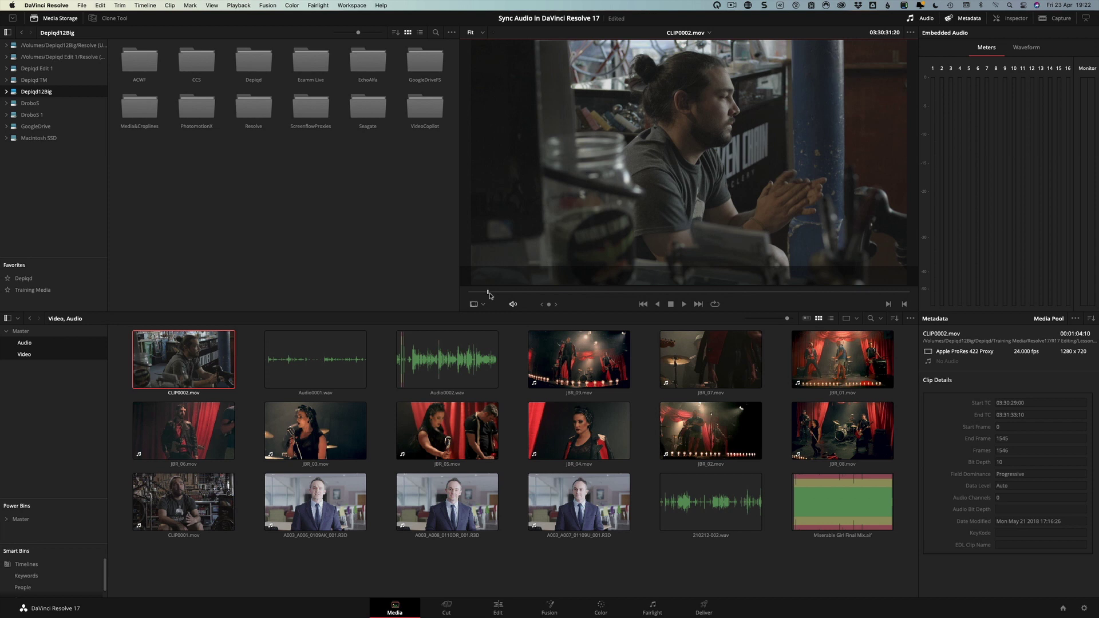
pyautogui.click(448, 362)
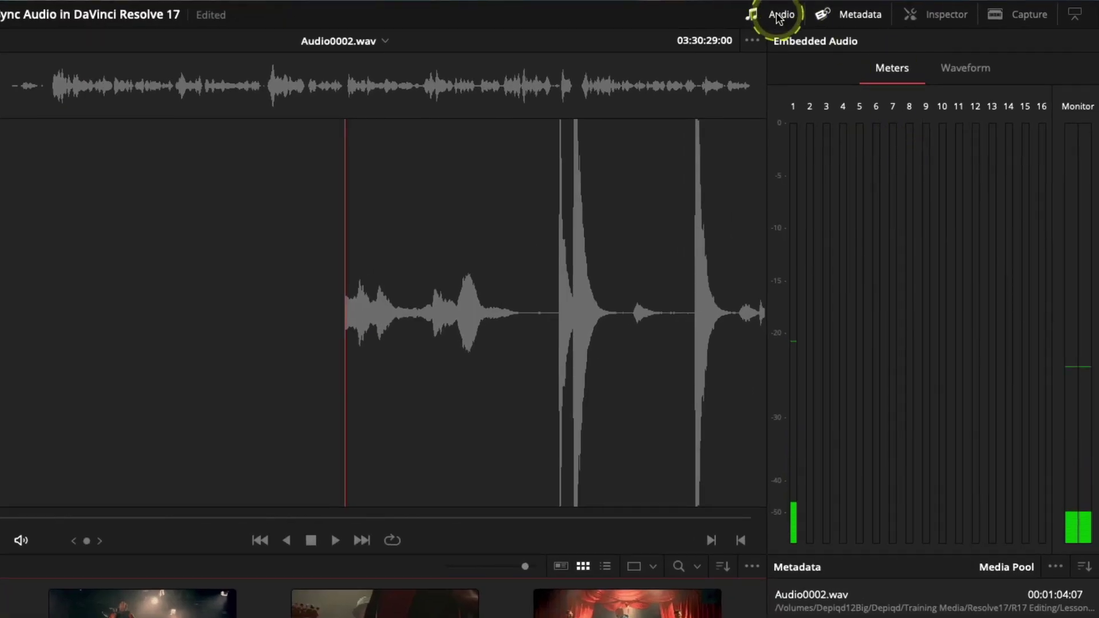
# Show the Audio panel in Waveform view instead of meters.
pyautogui.click(780, 15)
pyautogui.click(780, 16)
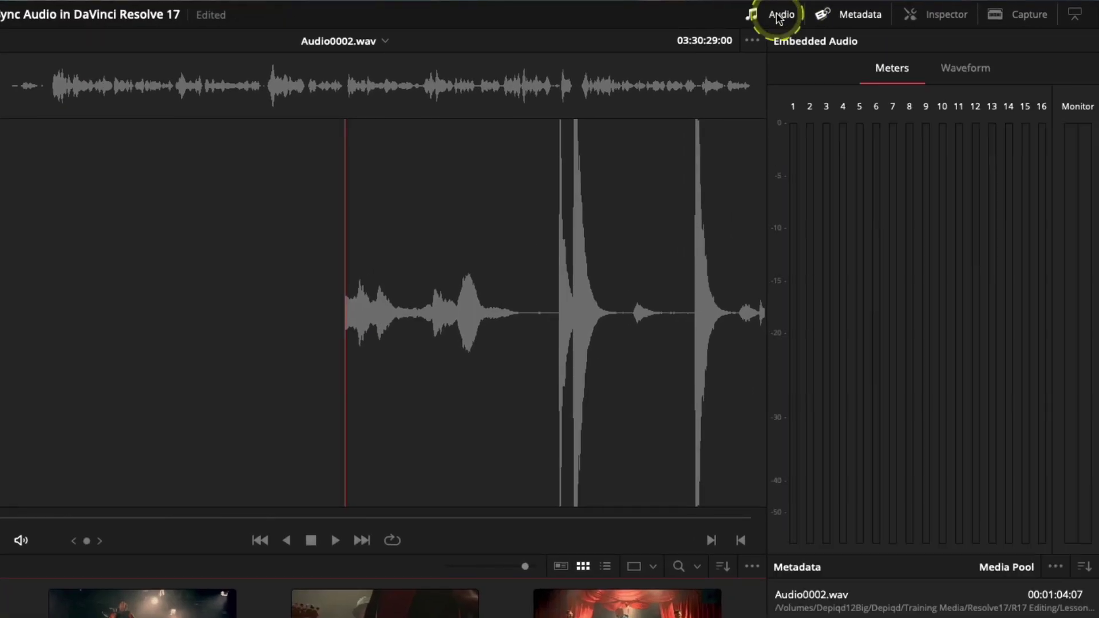
pyautogui.click(960, 70)
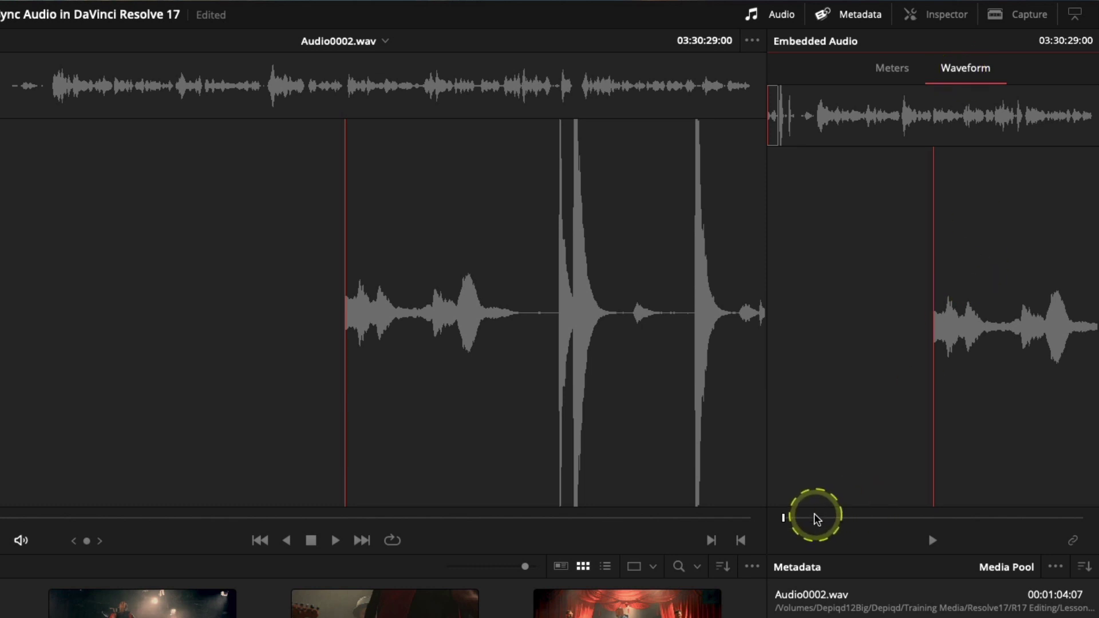
# Cue Audio0002.wav to its clap spike at 03:30:31:18, then reselect CLIP0002.mov.
pyautogui.moveTo(783, 519); pyautogui.dragTo(794, 522)
pyautogui.press('space')
pyautogui.press('space')
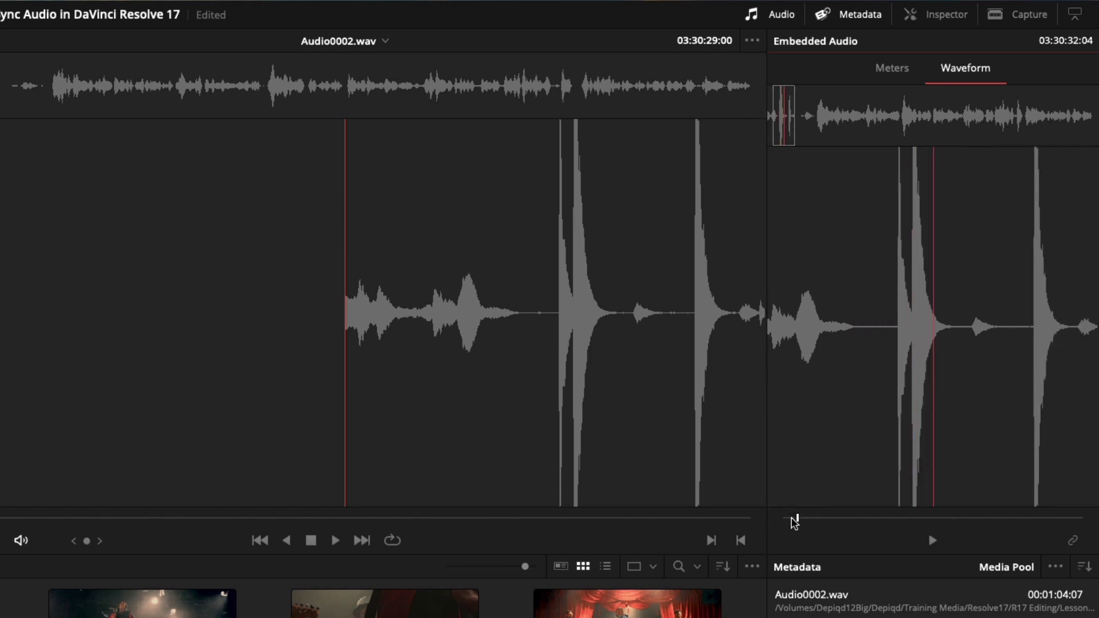
pyautogui.press('Left')
pyautogui.press('Left')
pyautogui.press('Left')
pyautogui.press('Left')
pyautogui.press('Left')
pyautogui.press('Left')
pyautogui.press('Left')
pyautogui.press('Left')
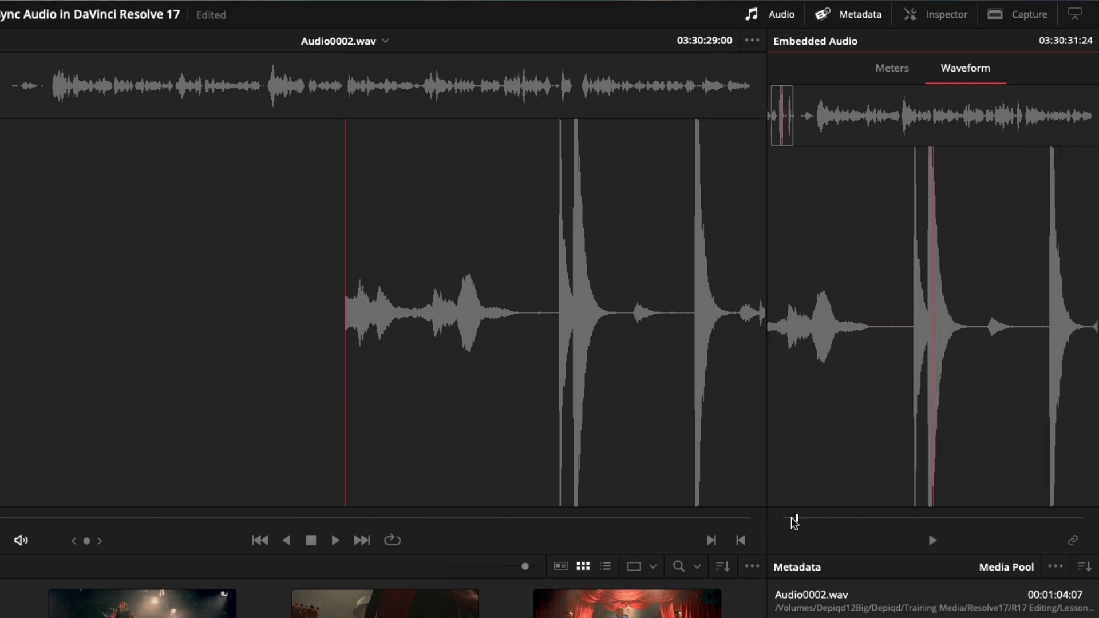
pyautogui.press('Left')
pyautogui.press('Left')
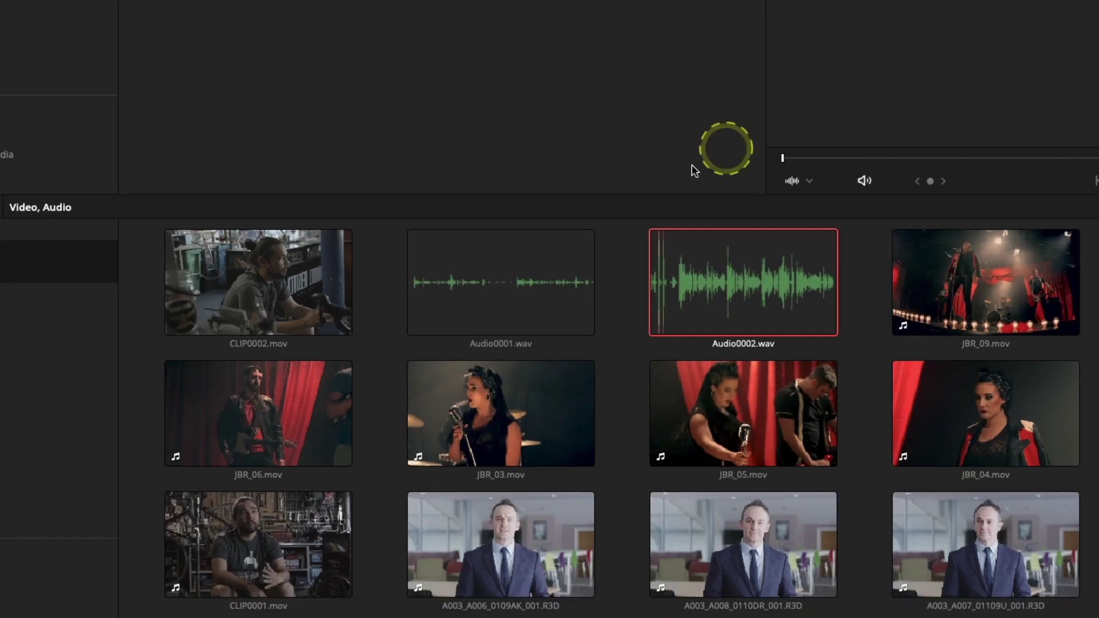
pyautogui.click(221, 295)
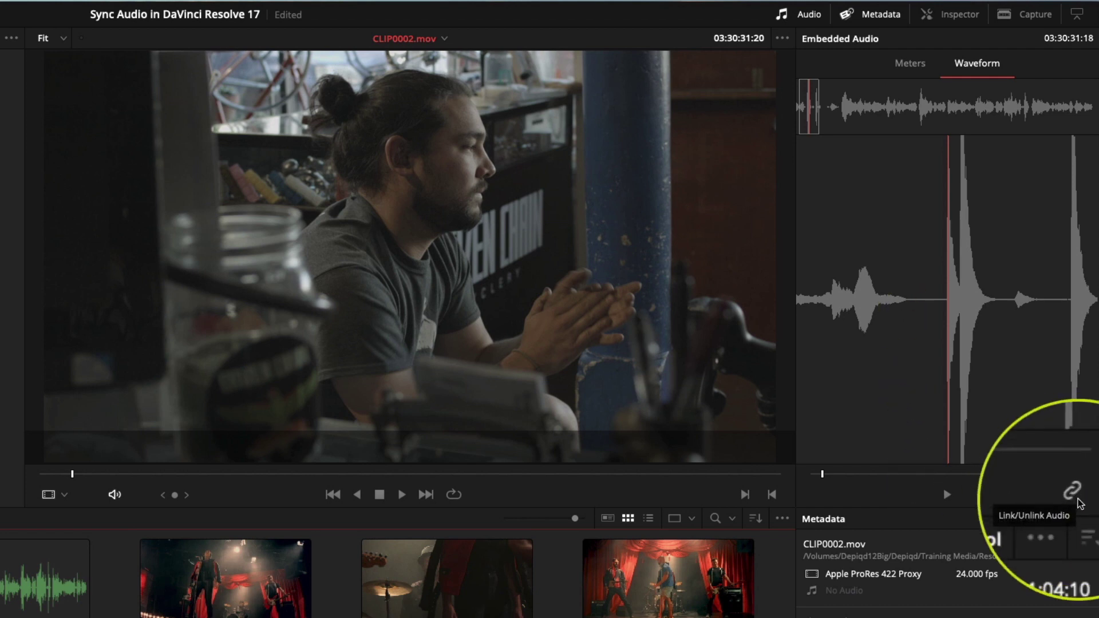
# Link Audio0002.wav to CLIP0002.mov and play the clip to verify the sync.
pyautogui.click(1075, 495)
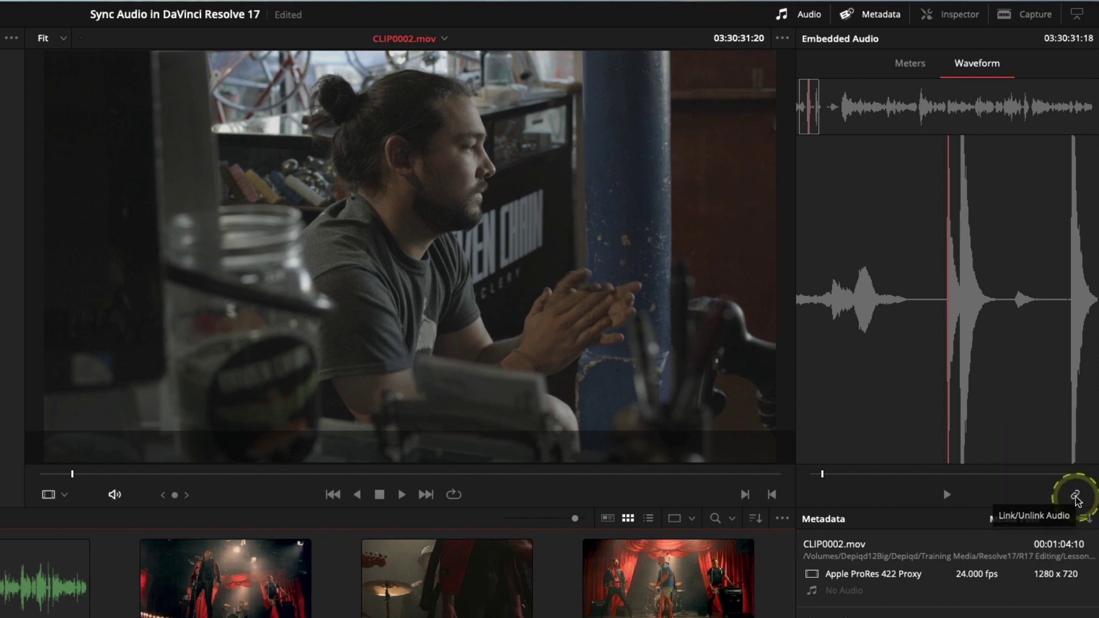
pyautogui.click(1074, 496)
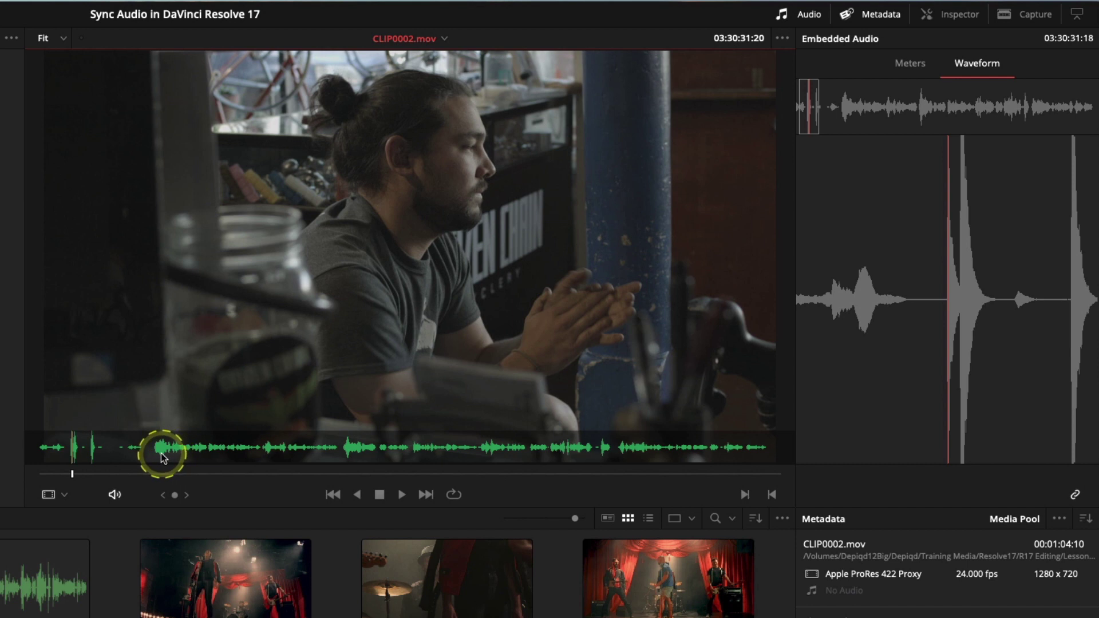
pyautogui.moveTo(72, 473); pyautogui.dragTo(163, 485)
pyautogui.press('space')
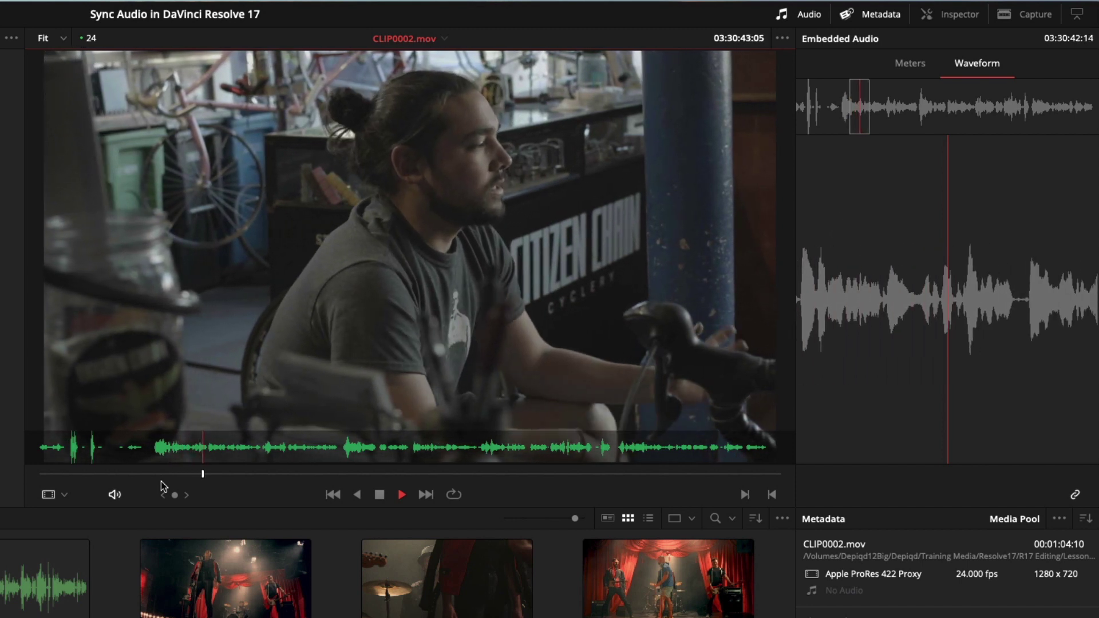
pyautogui.press('space')
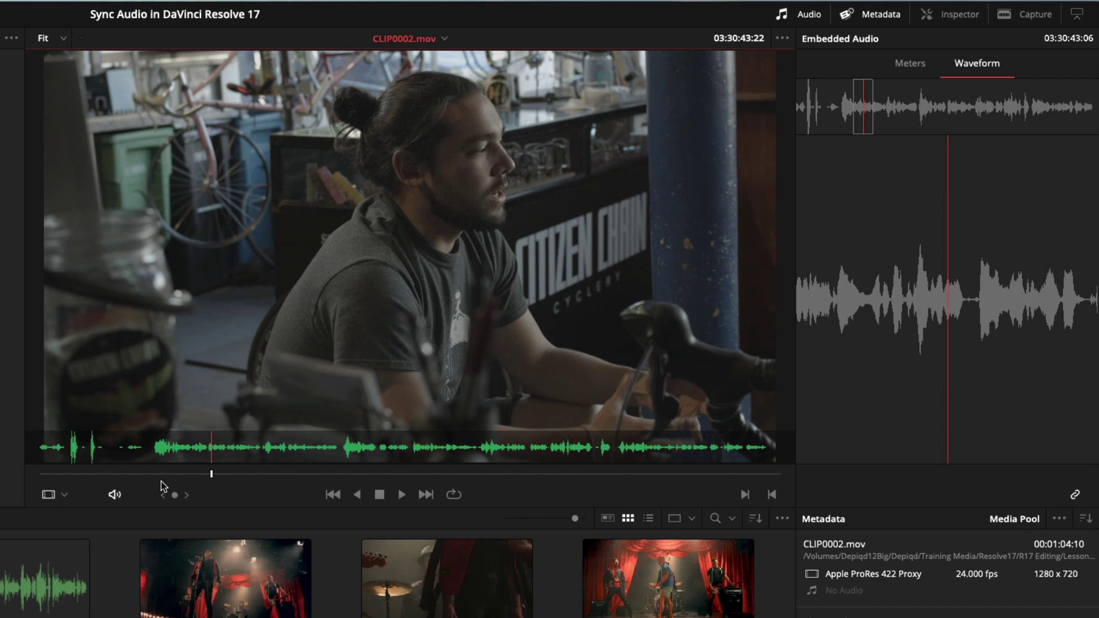
pyautogui.click(194, 364)
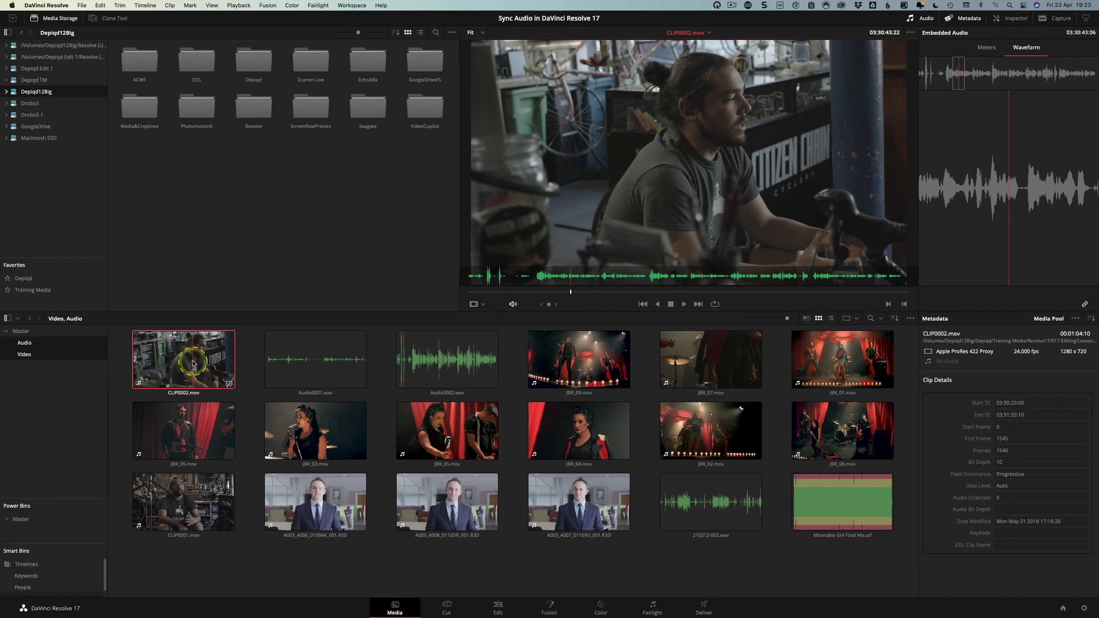
# Confirm in Clip Attributes that CLIP0002.mov's audio source is Linked Channel 1.
pyautogui.rightClick(194, 363)
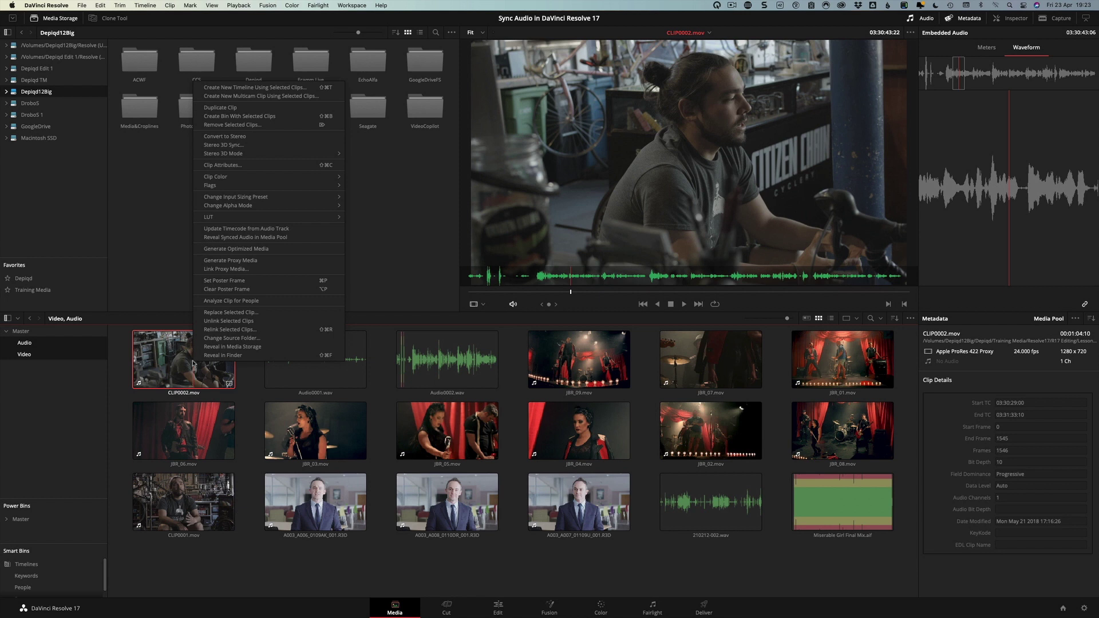
pyautogui.click(250, 165)
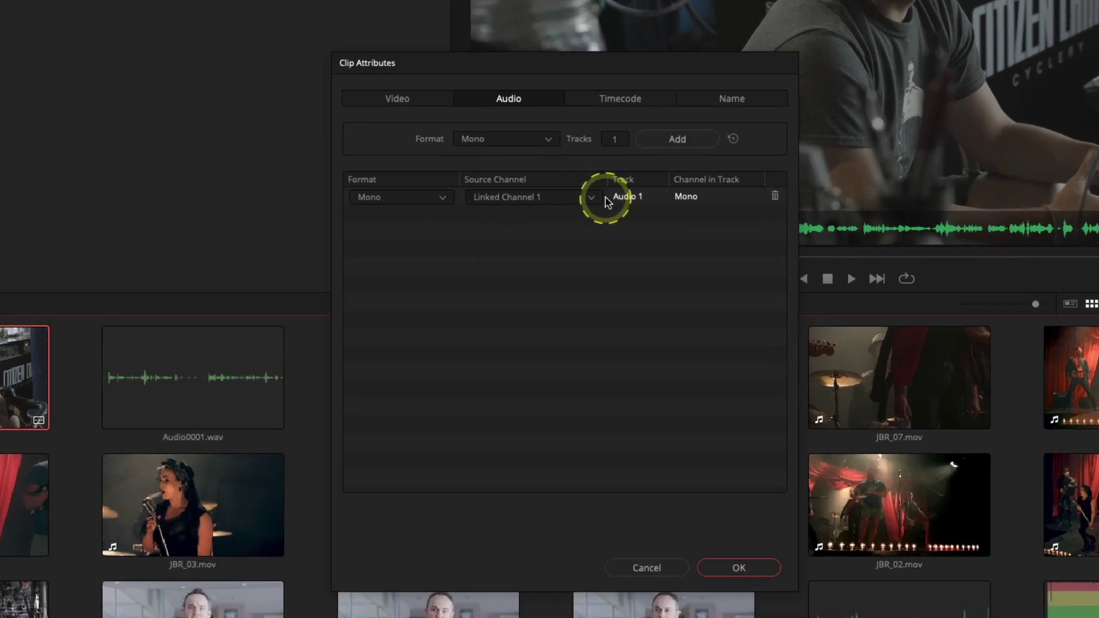
pyautogui.click(567, 198)
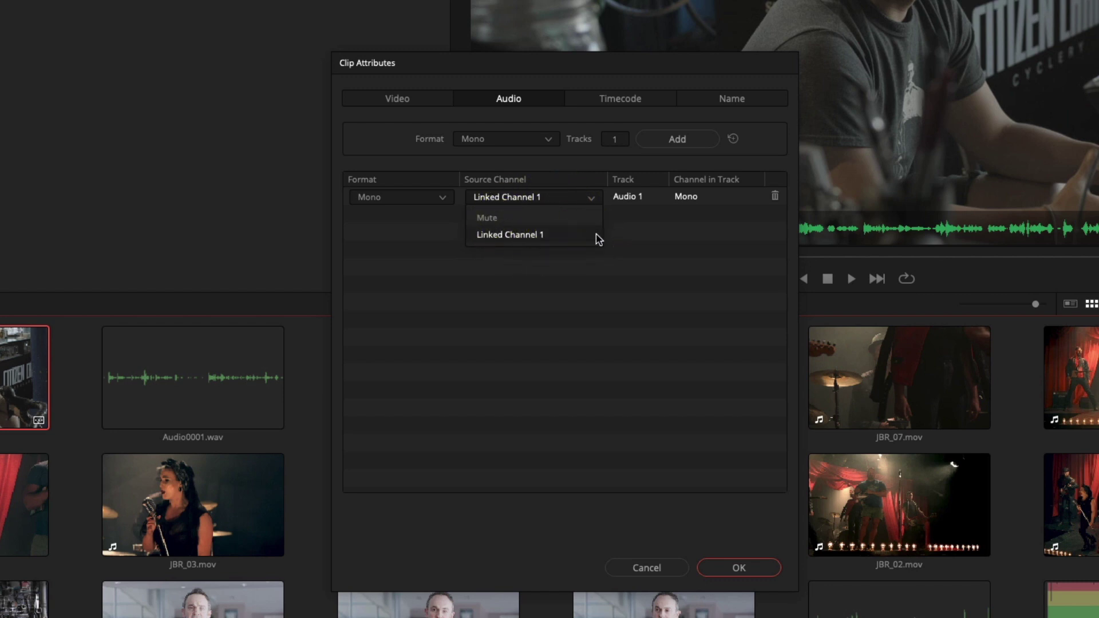
pyautogui.click(197, 304)
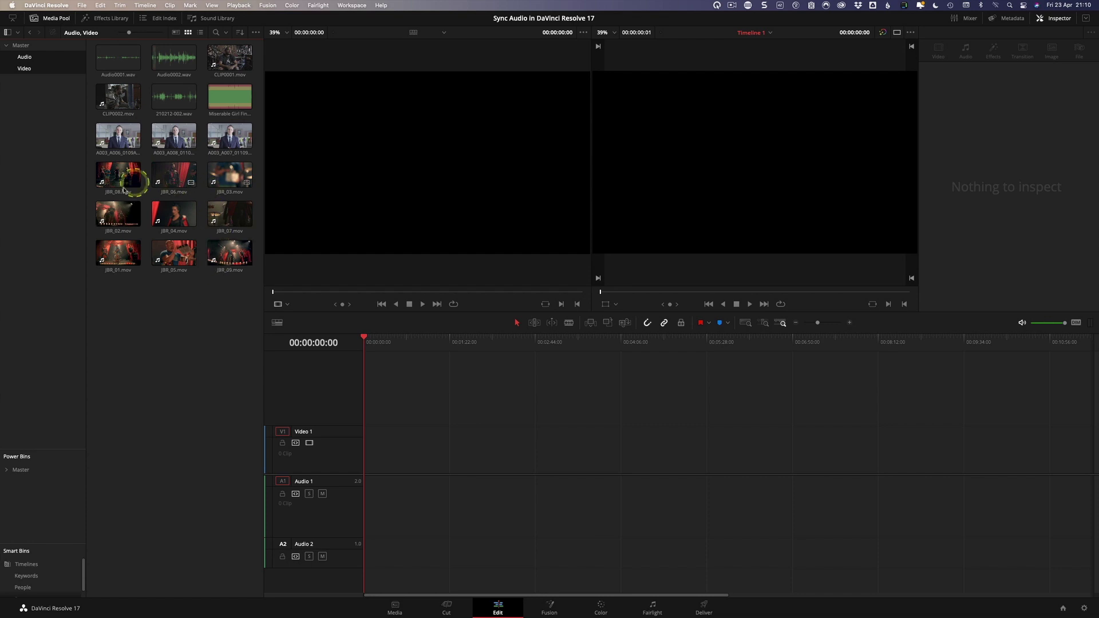
# Place JBR_01.mov on Video 1/Audio 1 and JBR_02.mov above it on Video 2/Audio 2.
pyautogui.click(169, 262)
pyautogui.click(202, 293)
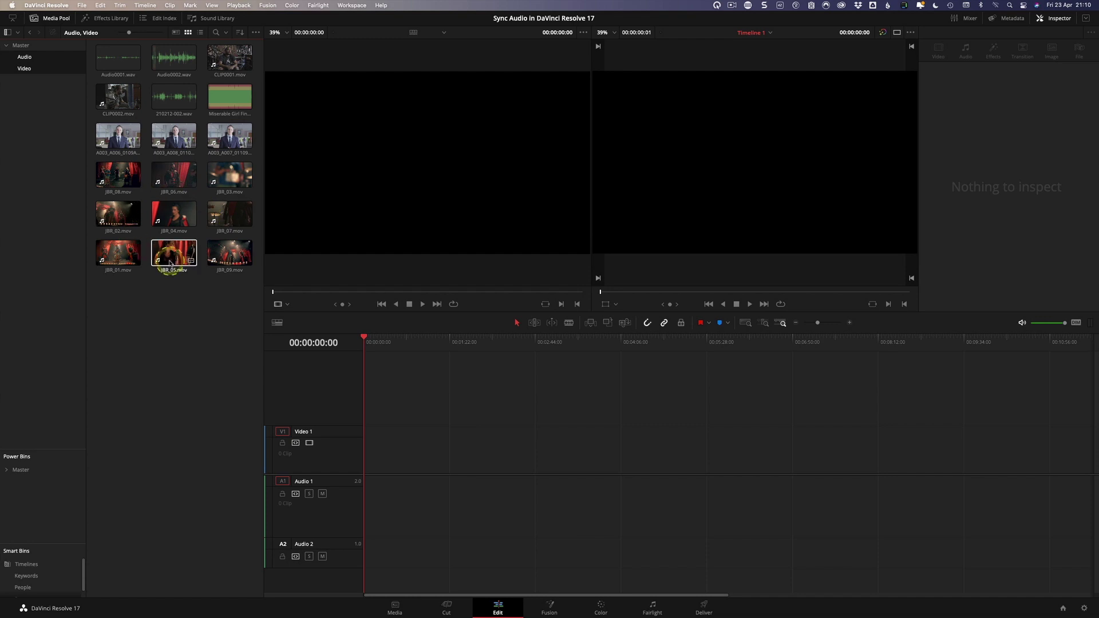
pyautogui.click(119, 258)
pyautogui.moveTo(119, 258); pyautogui.dragTo(368, 452)
pyautogui.click(461, 393)
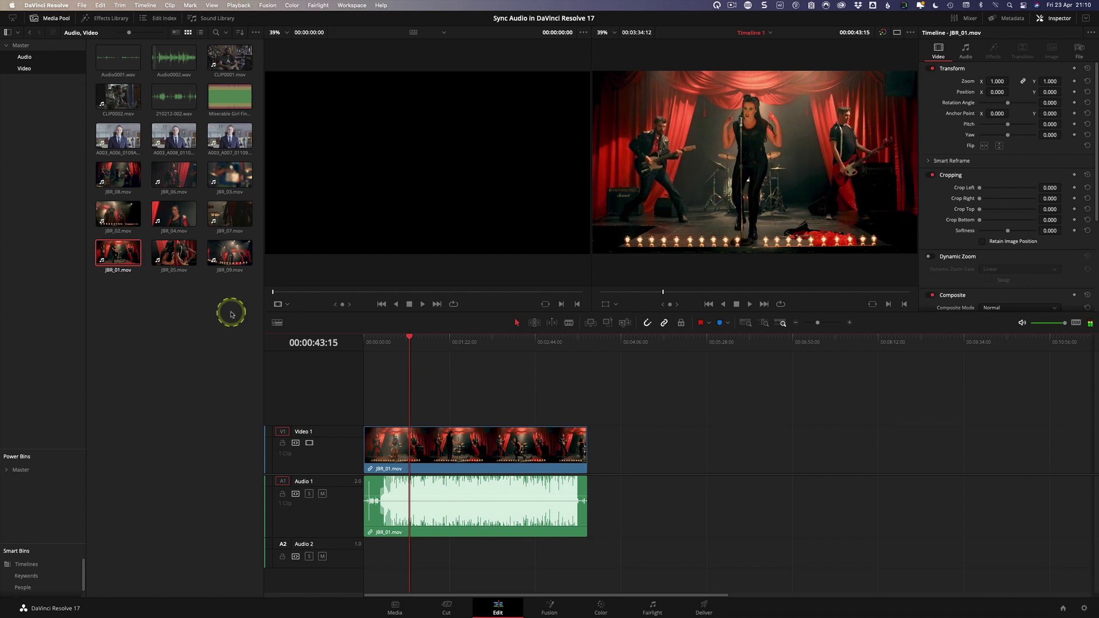
pyautogui.moveTo(118, 215); pyautogui.dragTo(364, 400)
pyautogui.click(435, 391)
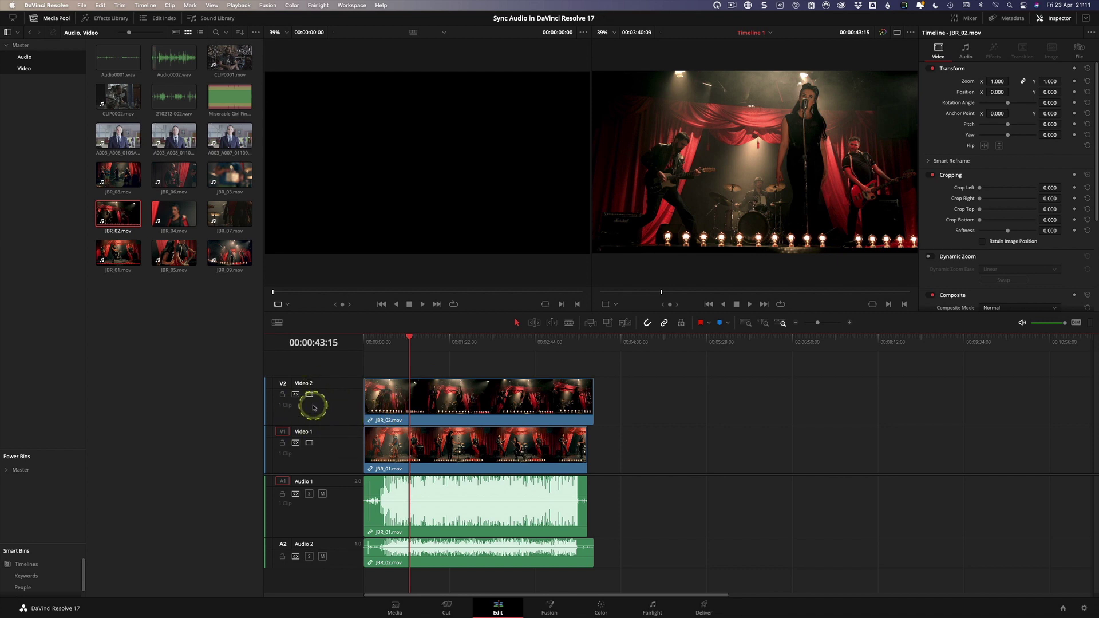
# Shrink the timeline track heights and bring up the Timeline View Options.
pyautogui.scroll(-5, 322, 416)
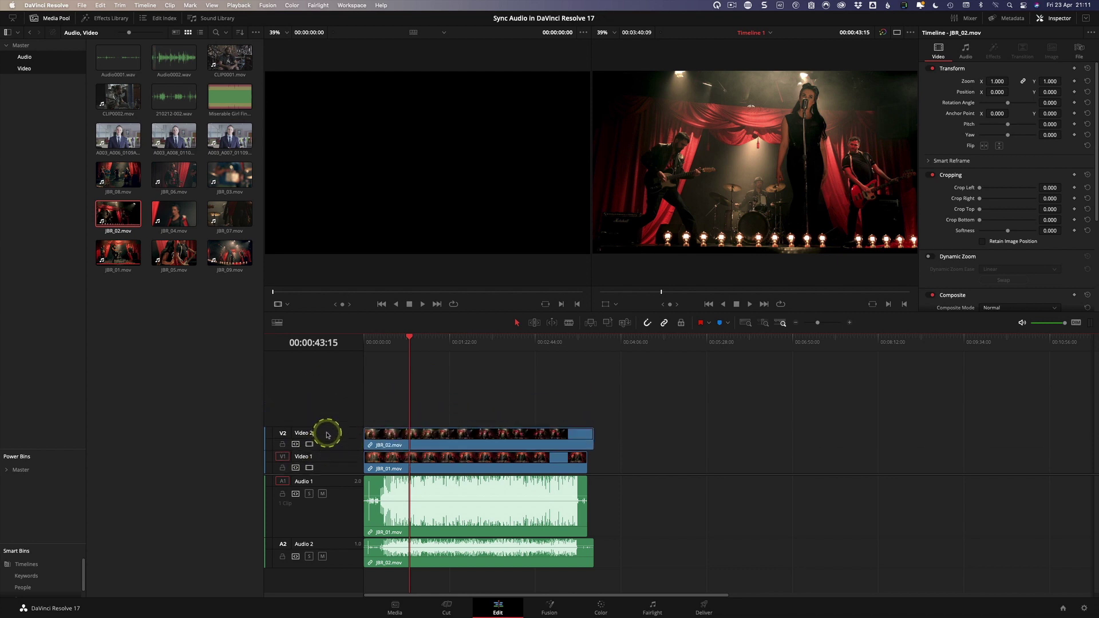
pyautogui.scroll(-3, 332, 509)
pyautogui.scroll(-3, 332, 509)
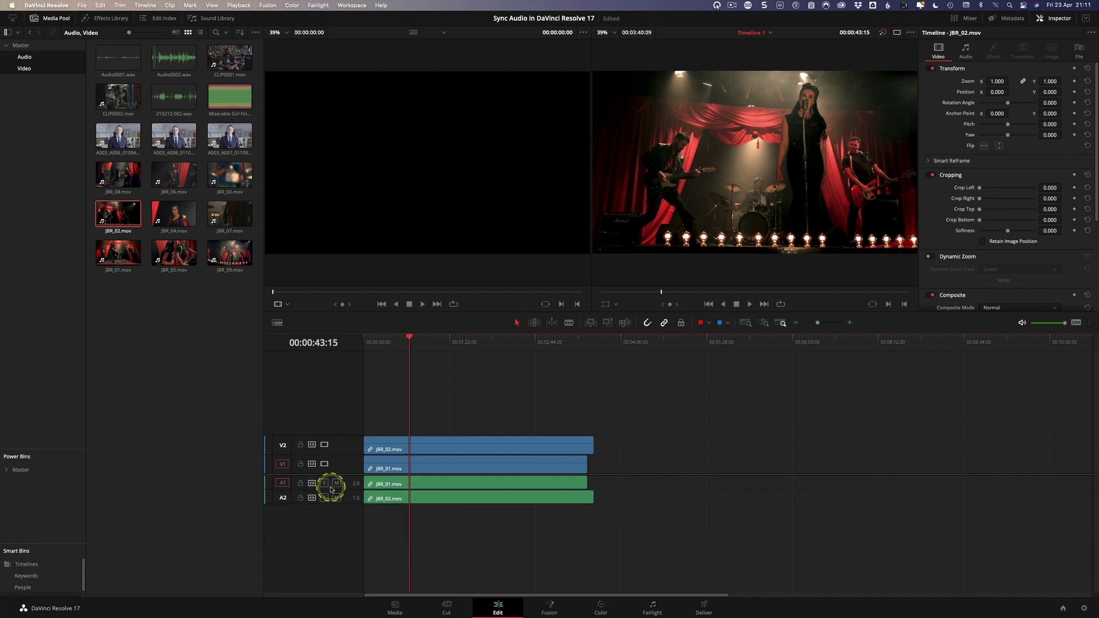
pyautogui.click(278, 324)
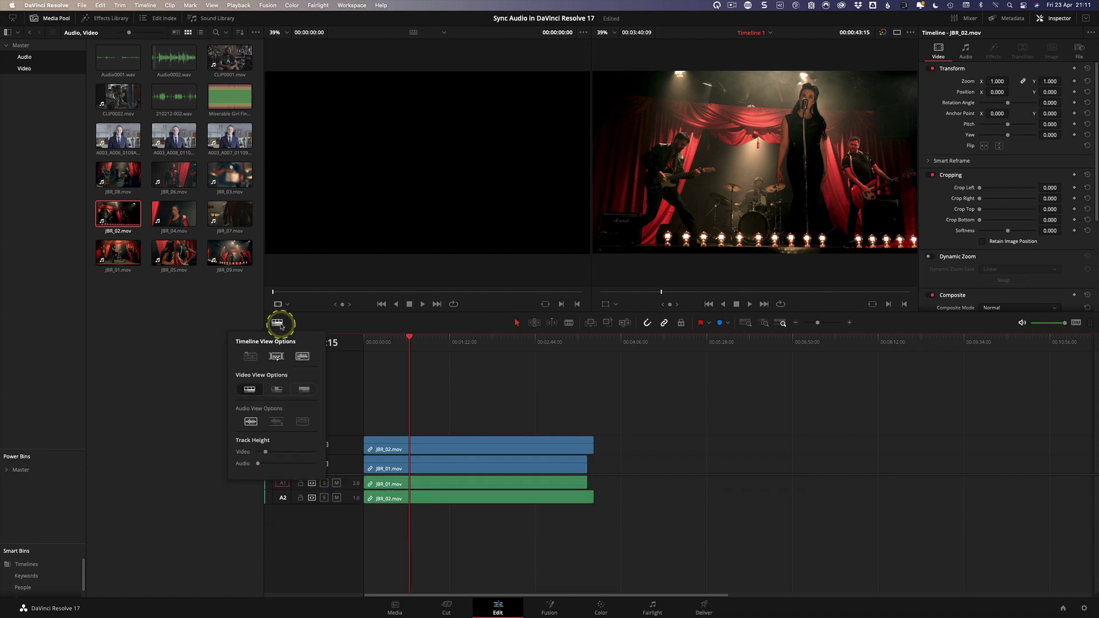
# Raise the audio track height and stack JBR_03 through JBR_09 on new tracks up to Video 9.
pyautogui.moveTo(265, 452)
pyautogui.mouseDown()
pyautogui.moveTo(275, 454)
pyautogui.moveTo(256, 455)
pyautogui.mouseUp()
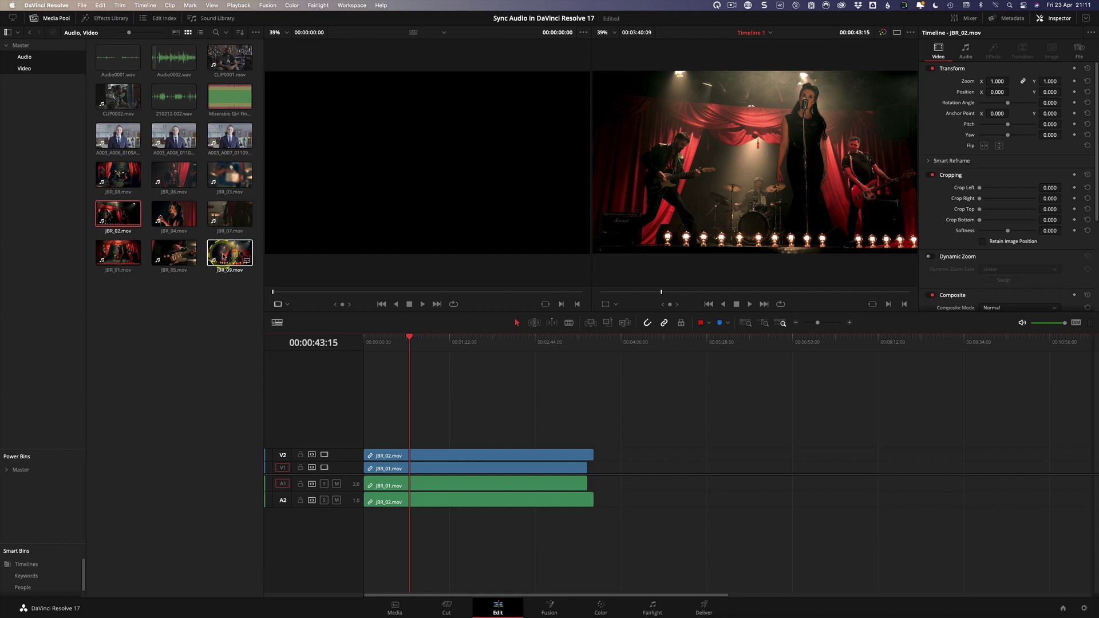
pyautogui.moveTo(230, 177); pyautogui.dragTo(358, 444)
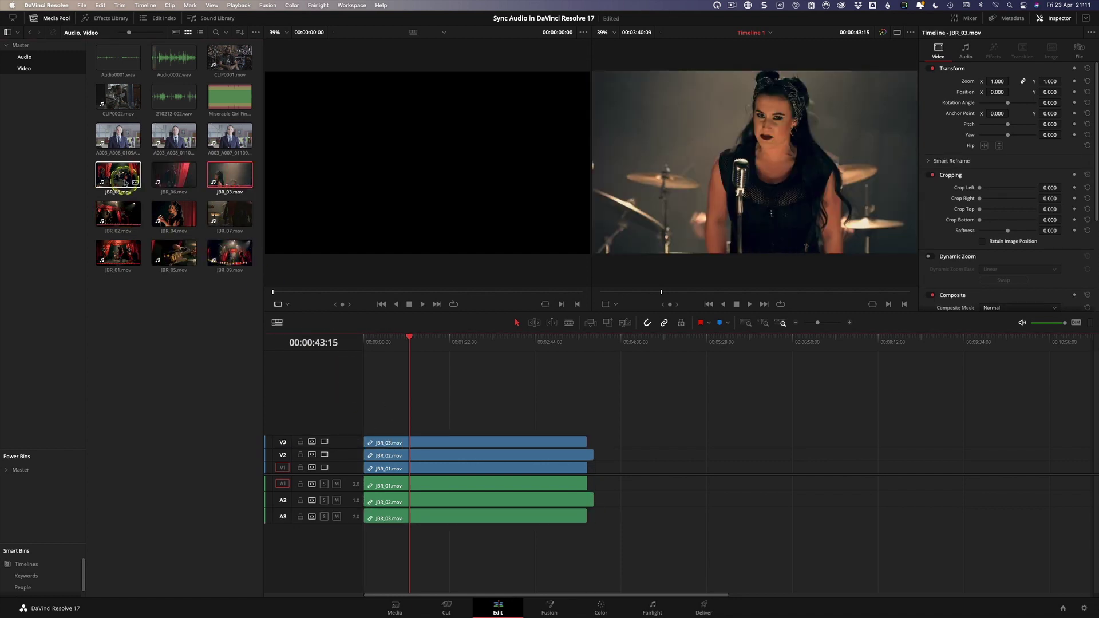
pyautogui.moveTo(371, 404); pyautogui.dragTo(364, 428)
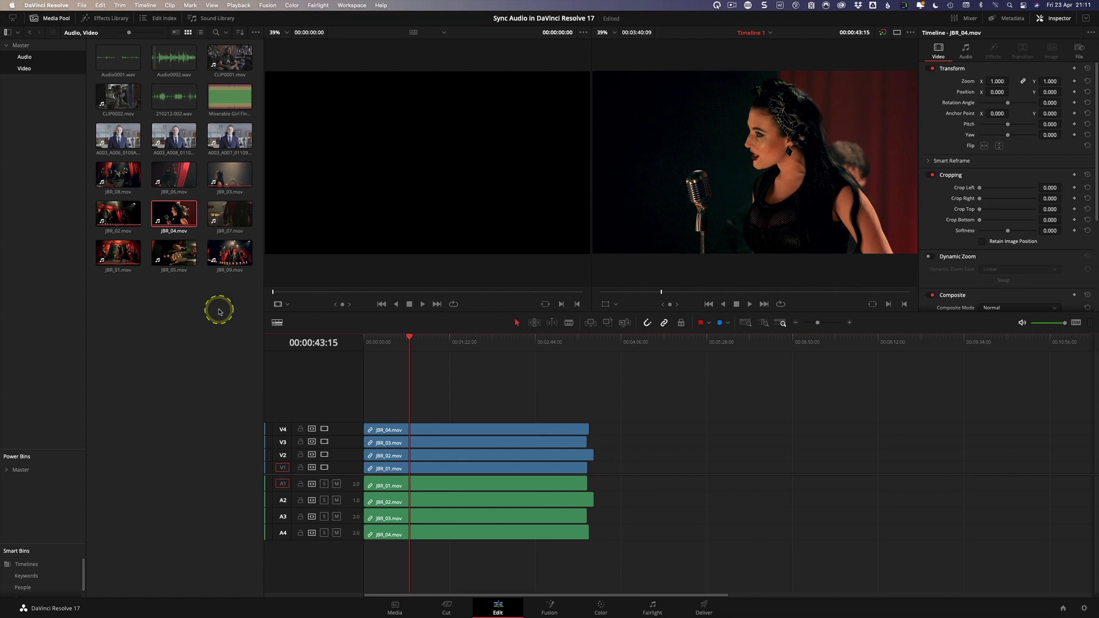
pyautogui.moveTo(180, 257); pyautogui.dragTo(585, 411)
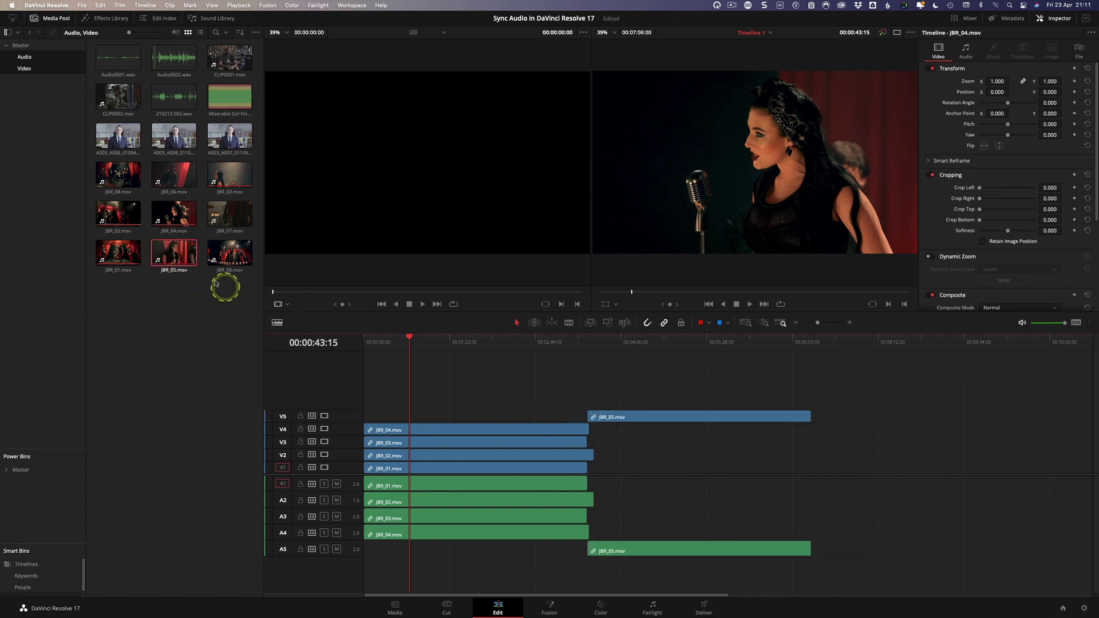
pyautogui.moveTo(172, 177); pyautogui.dragTo(765, 402)
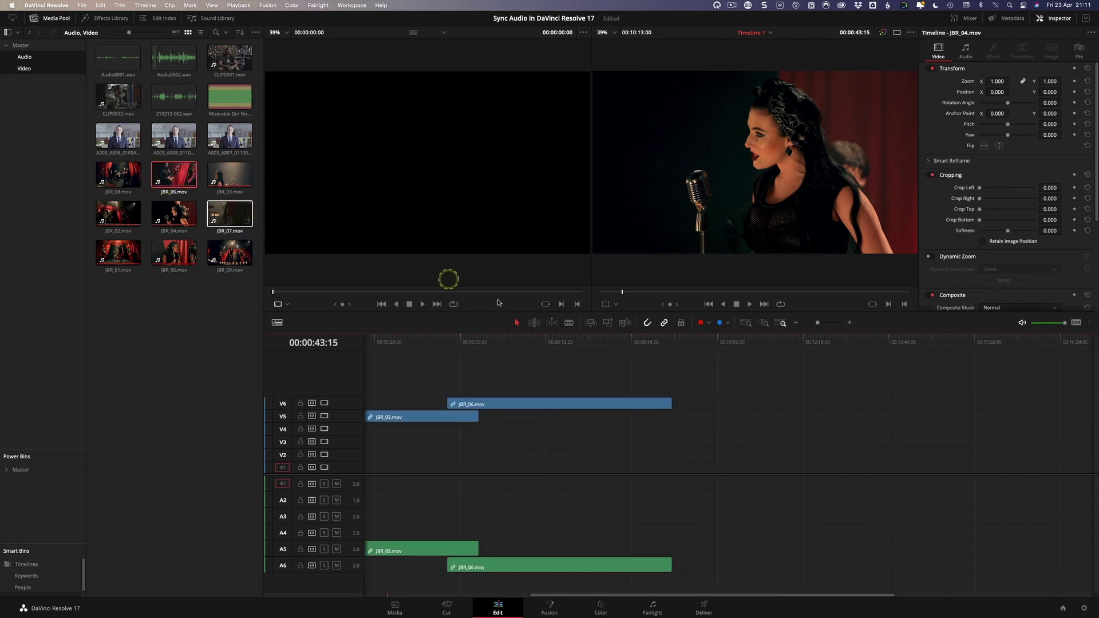
pyautogui.moveTo(449, 277); pyautogui.dragTo(662, 391)
pyautogui.moveTo(118, 174); pyautogui.dragTo(839, 370)
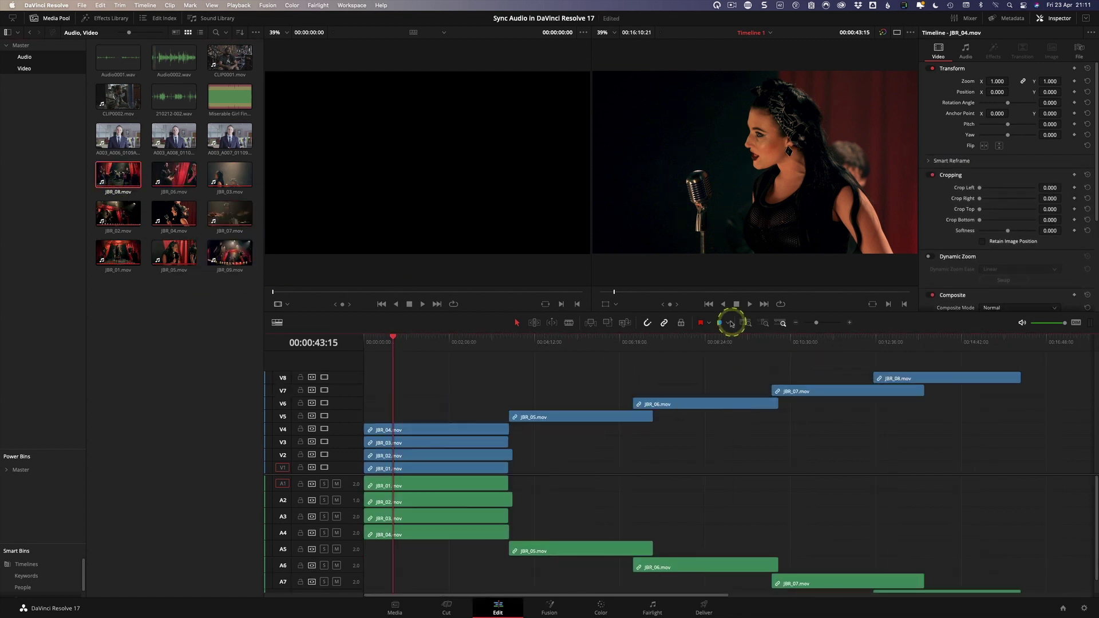
pyautogui.moveTo(229, 253); pyautogui.dragTo(921, 369)
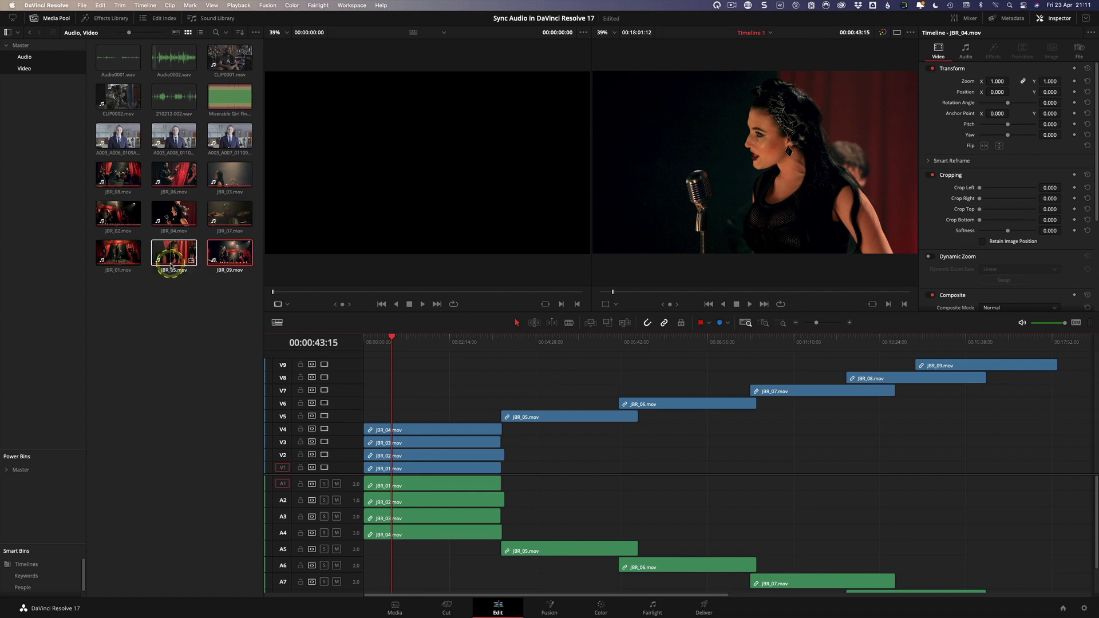
# Add Miserable Girl Final Mix.aif on its own Audio 10 track and clear the selection.
pyautogui.scroll(-3, 817, 513)
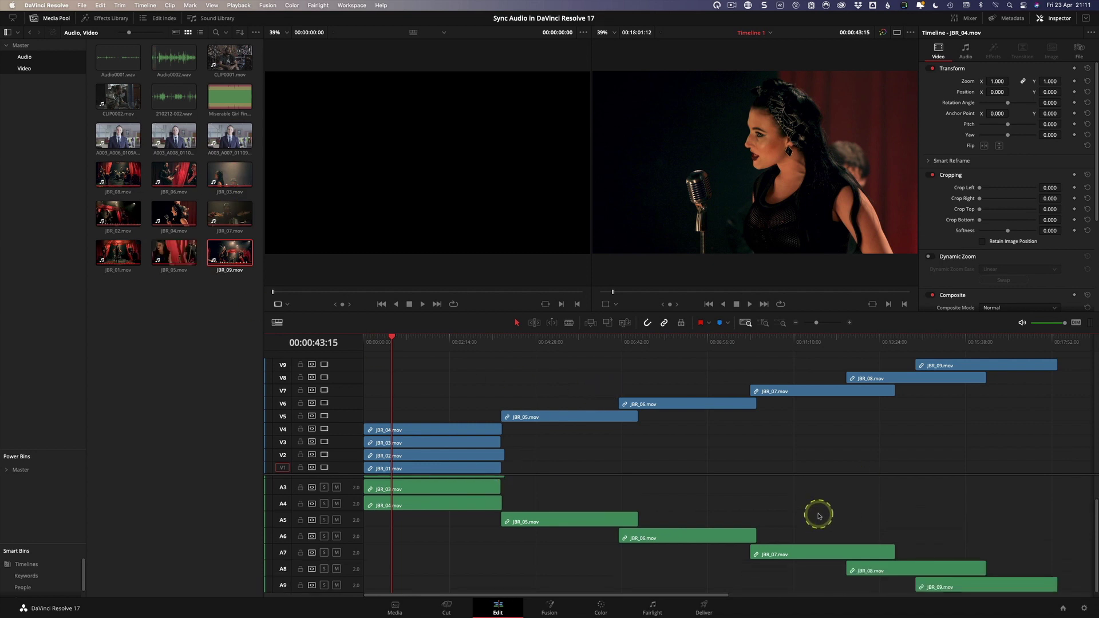
pyautogui.moveTo(229, 99); pyautogui.dragTo(411, 589)
pyautogui.click(503, 550)
pyautogui.click(384, 564)
pyautogui.click(465, 377)
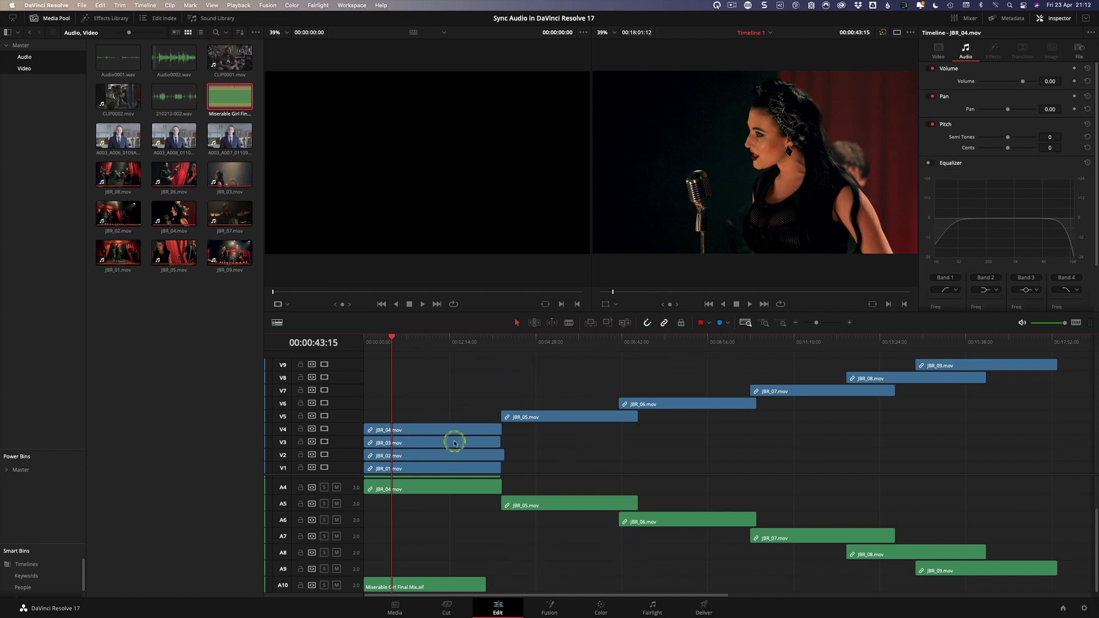
# Offset JBR_03 and JBR_01 later along the timeline.
pyautogui.moveTo(455, 442); pyautogui.dragTo(704, 442)
pyautogui.moveTo(476, 468); pyautogui.dragTo(881, 470)
pyautogui.scroll(2, 592, 512)
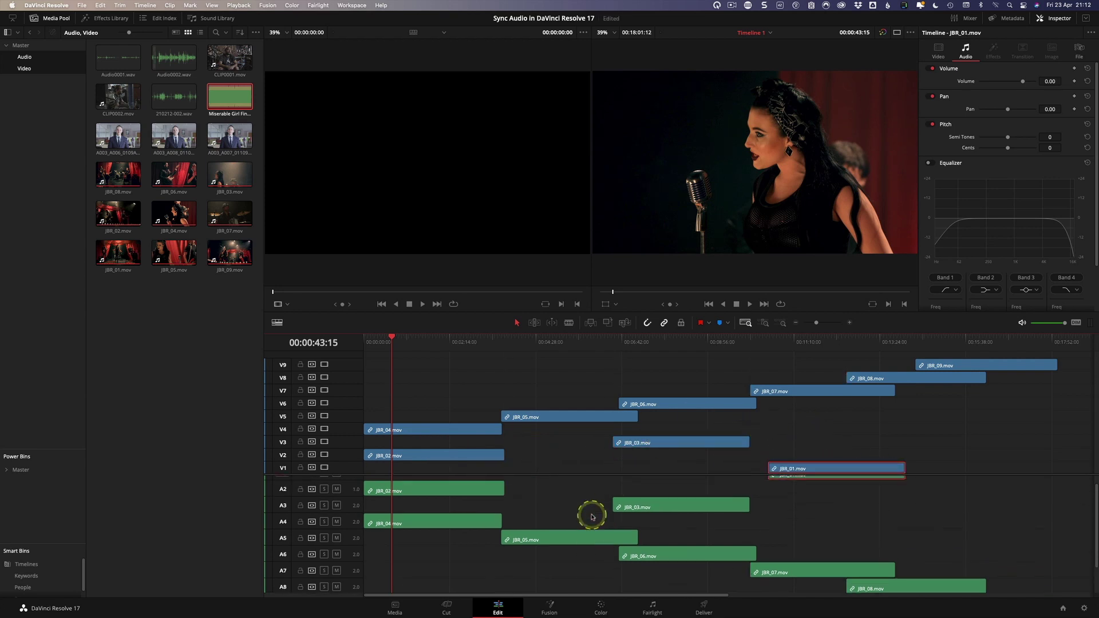
pyautogui.scroll(-2, 592, 513)
# Select all timeline clips and auto-align them based on waveform.
pyautogui.press('super+a')
pyautogui.rightClick(555, 418)
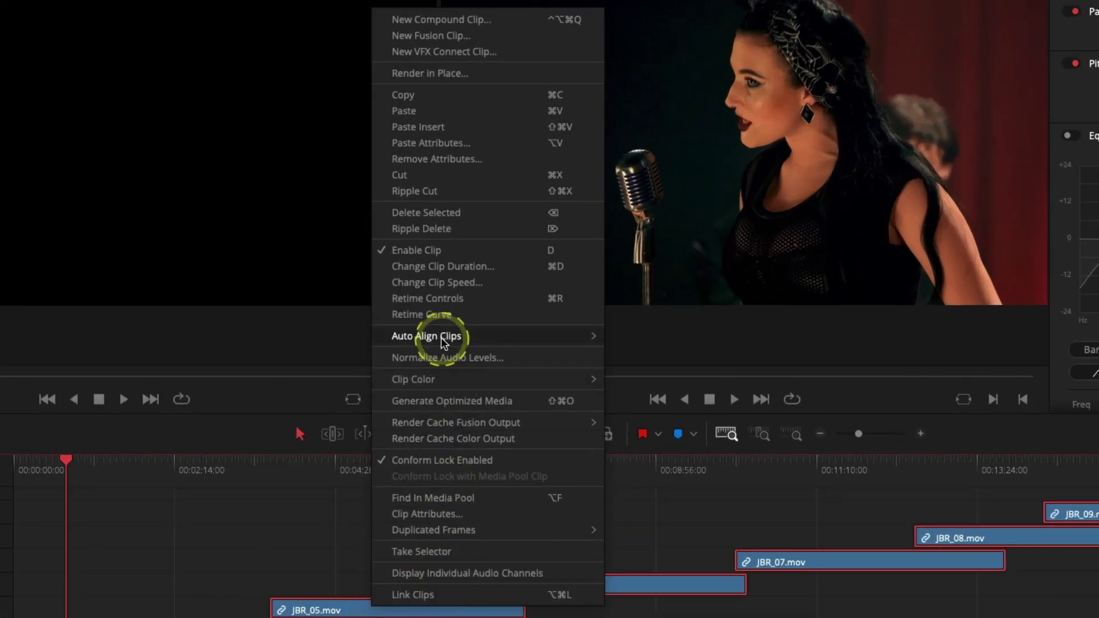
pyautogui.moveTo(440, 338)
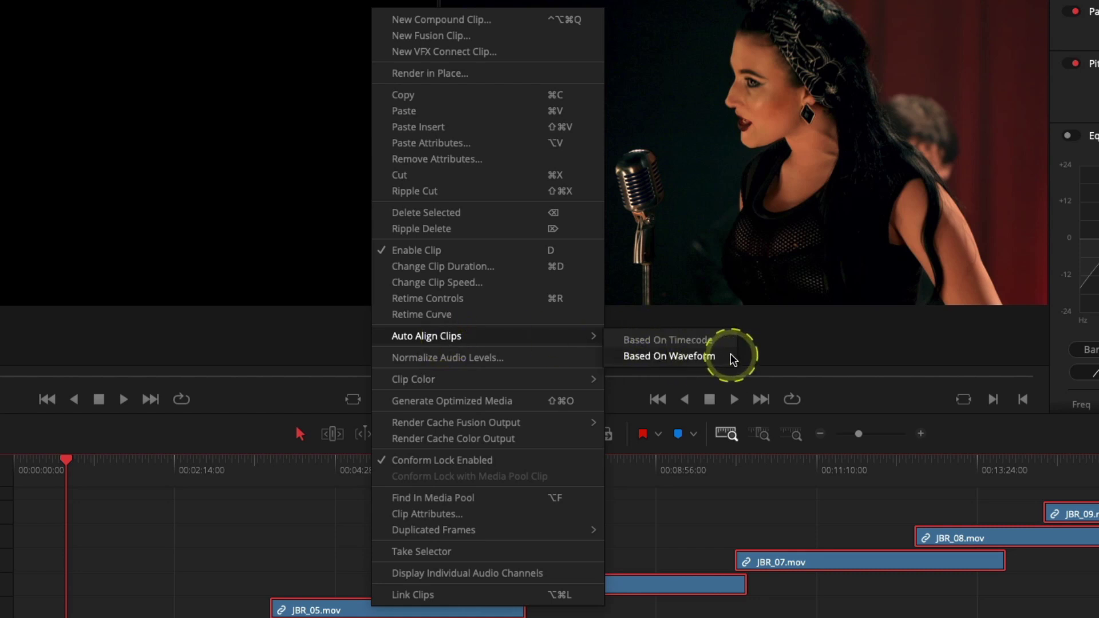
pyautogui.click(710, 359)
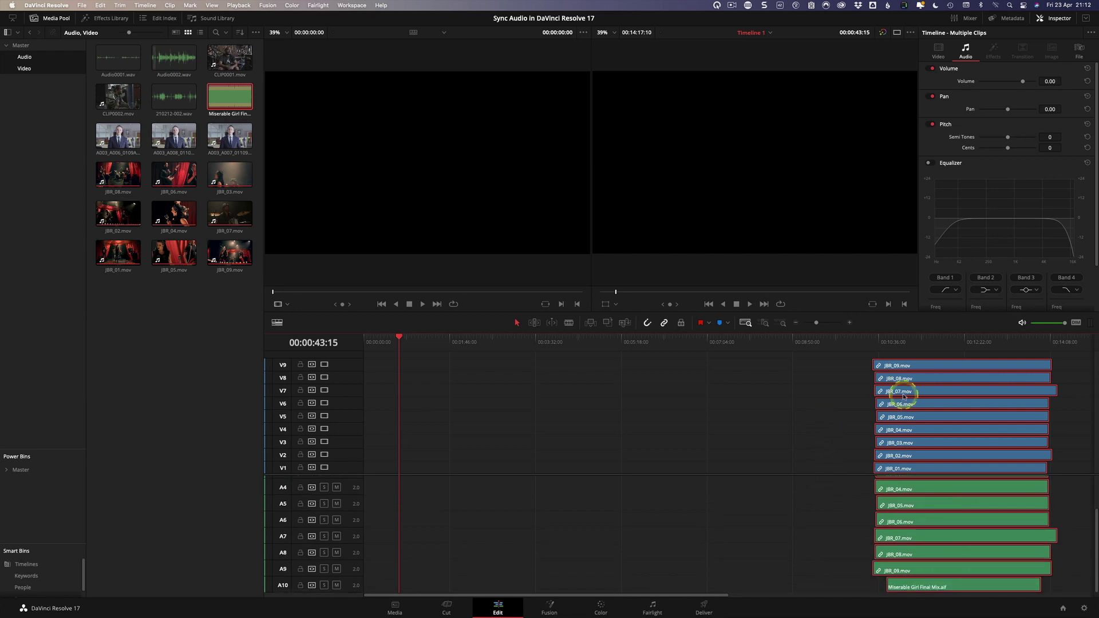
# Move the aligned clips to the timeline start and mute all camera audio tracks, keeping A10 audible.
pyautogui.moveTo(904, 393); pyautogui.dragTo(400, 401)
pyautogui.hotkey('shift', 'z')
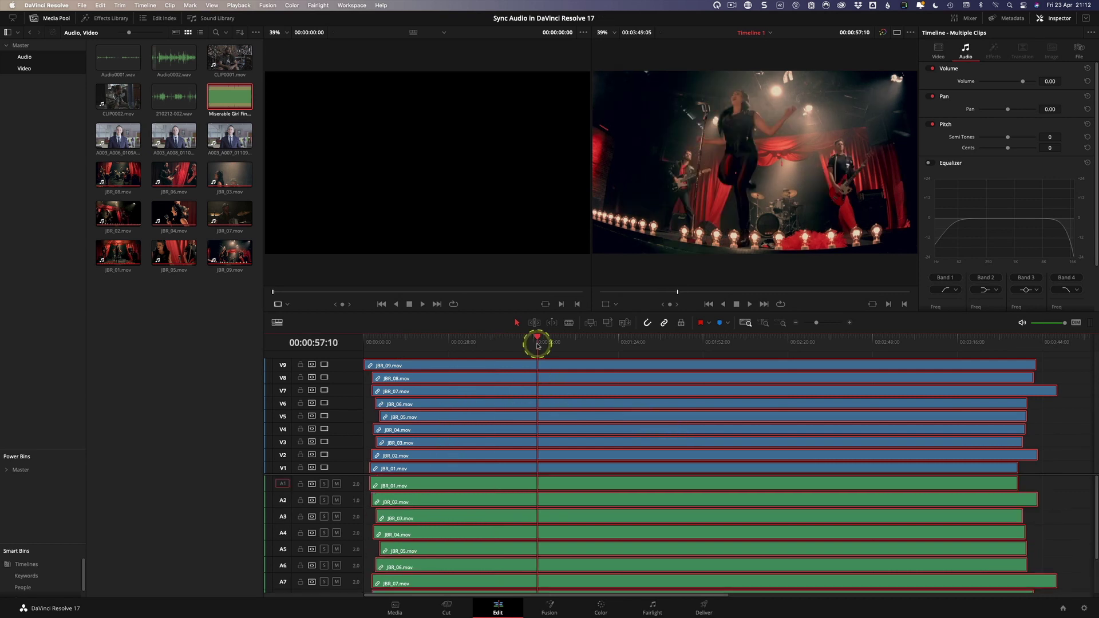
pyautogui.click(344, 484)
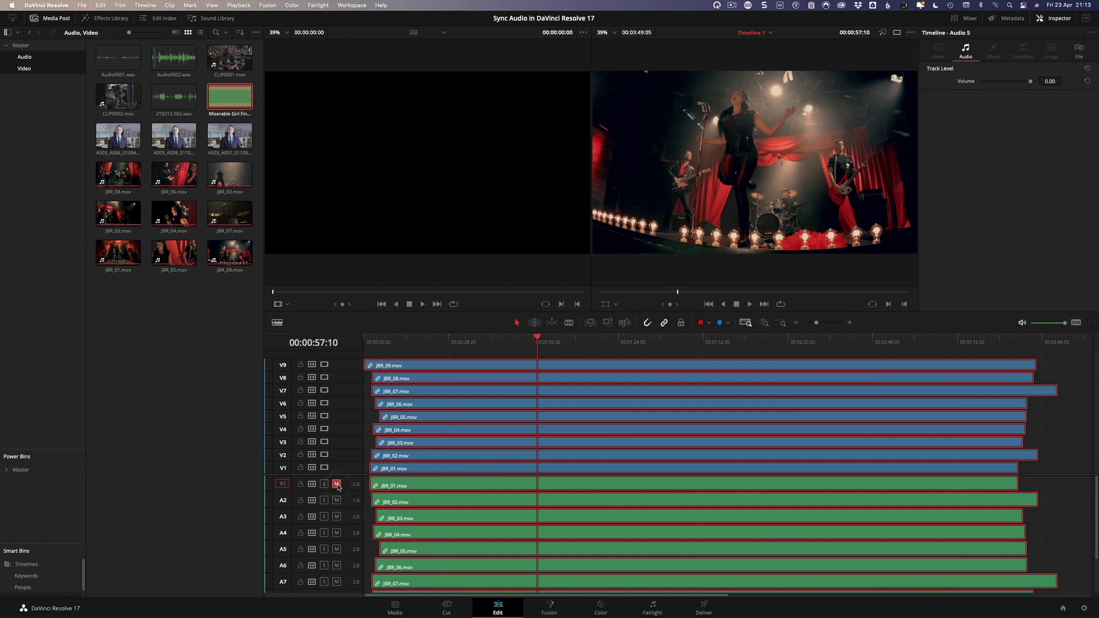
pyautogui.scroll(-3, 337, 548)
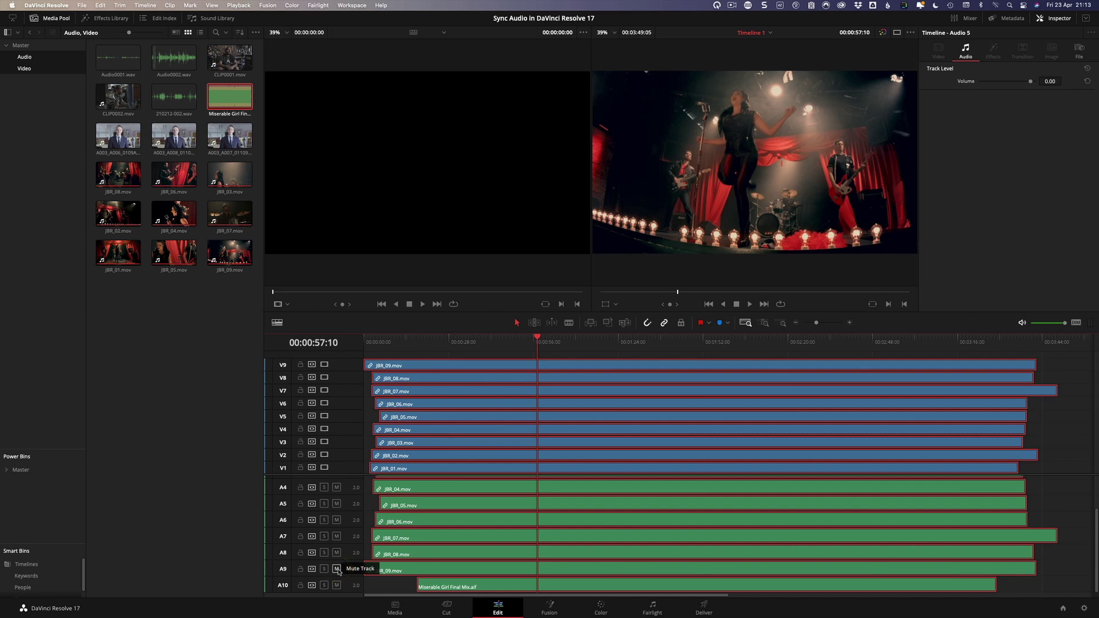
pyautogui.keyDown('alt'); pyautogui.click(337, 568); pyautogui.keyUp('alt')
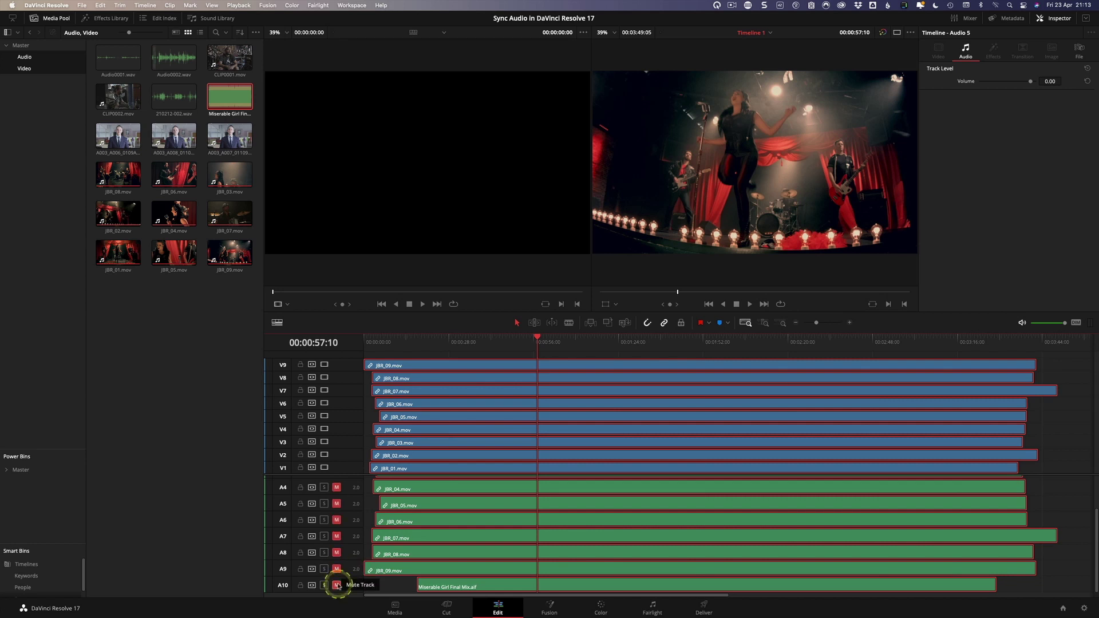
pyautogui.click(337, 585)
pyautogui.click(406, 584)
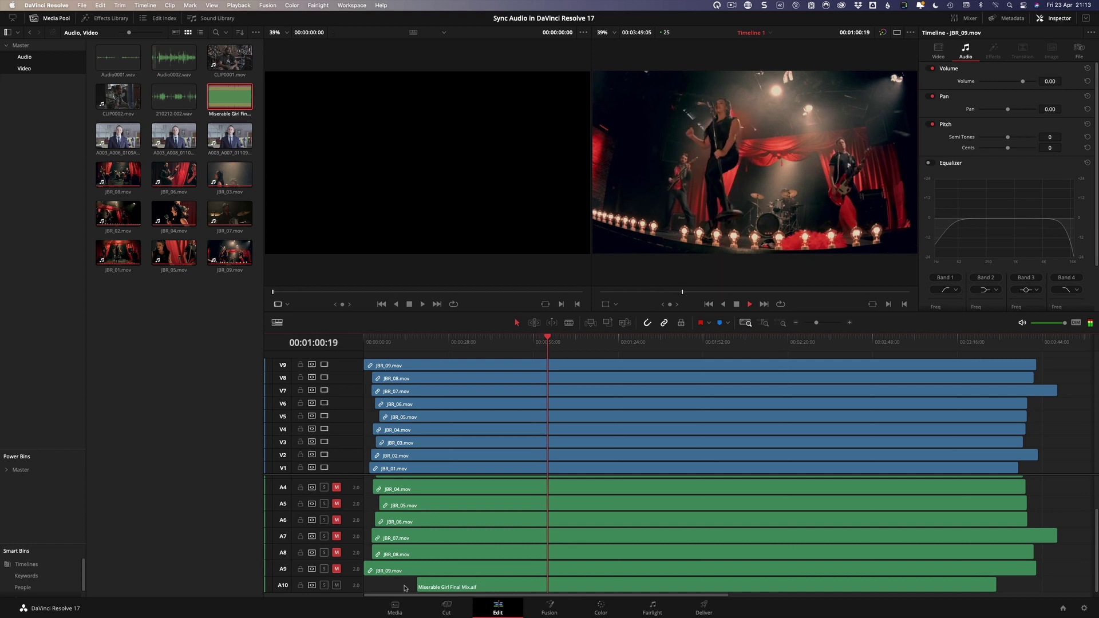
pyautogui.press('space')
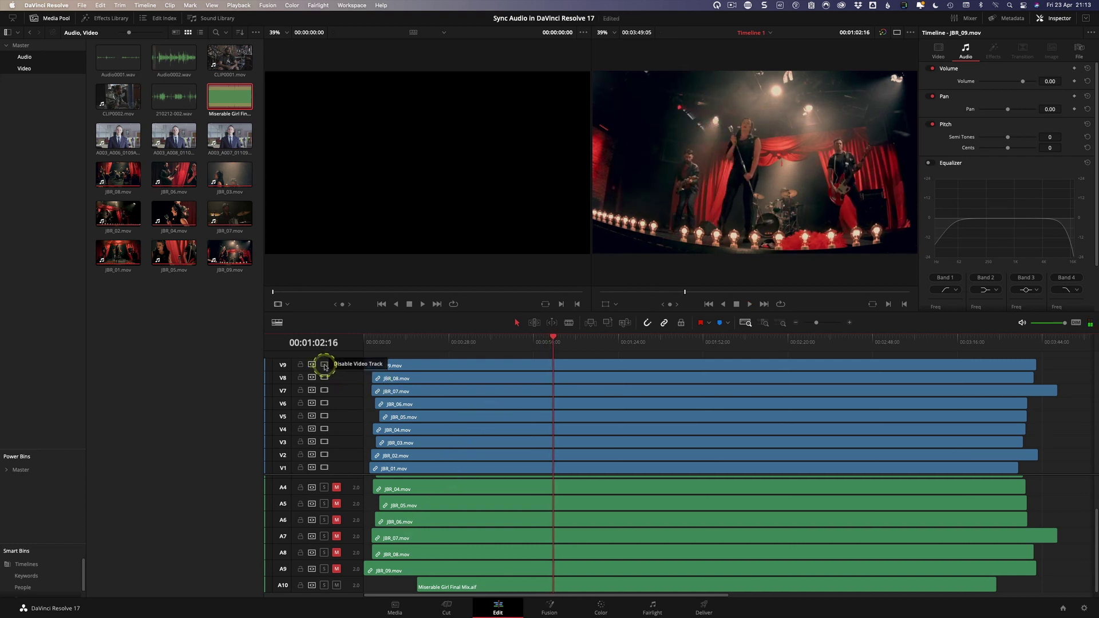
pyautogui.click(324, 365)
pyautogui.click(323, 378)
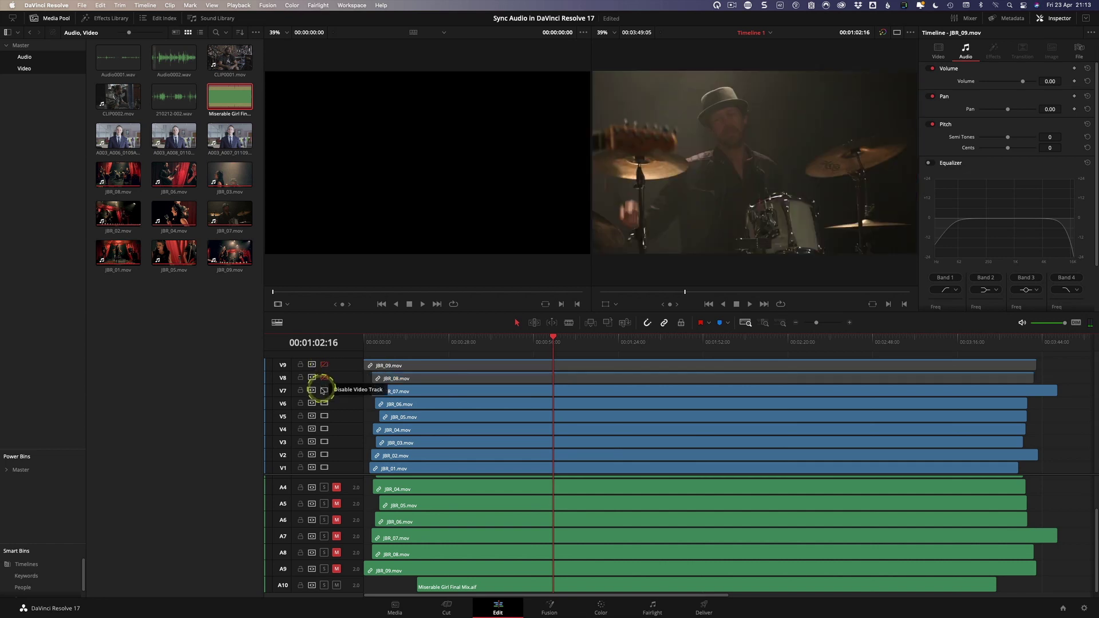
pyautogui.click(324, 391)
pyautogui.click(324, 390)
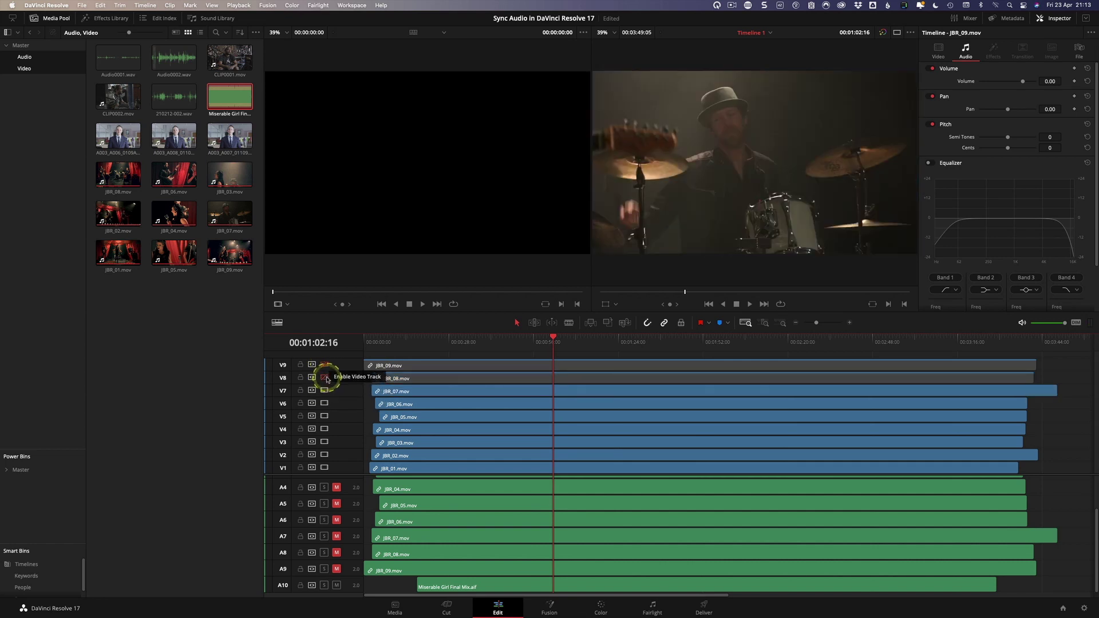
pyautogui.click(324, 378)
pyautogui.click(324, 364)
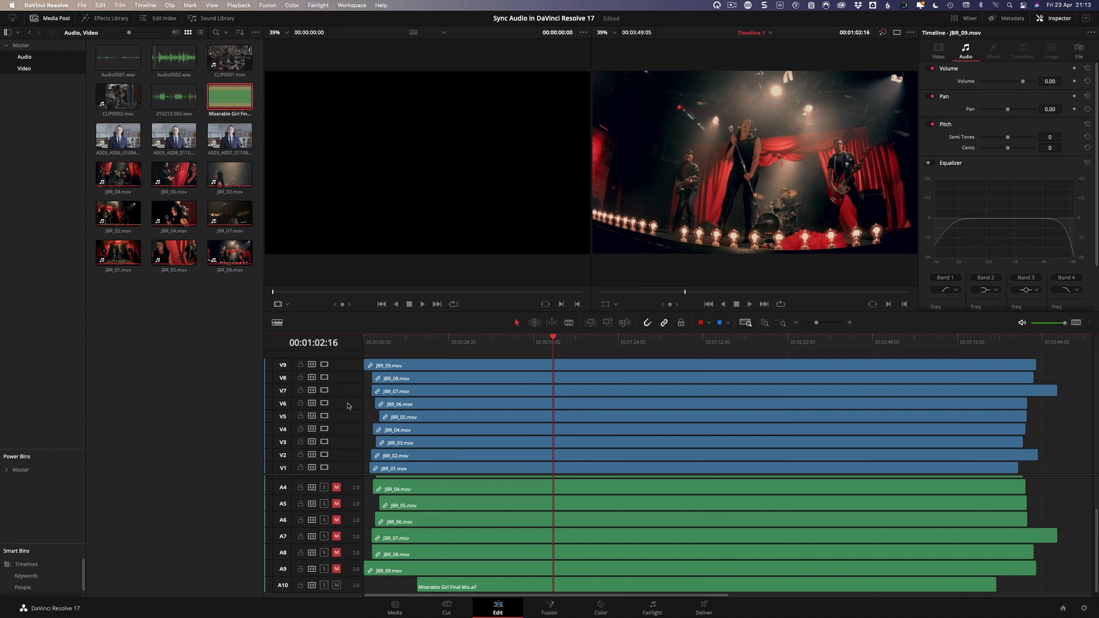